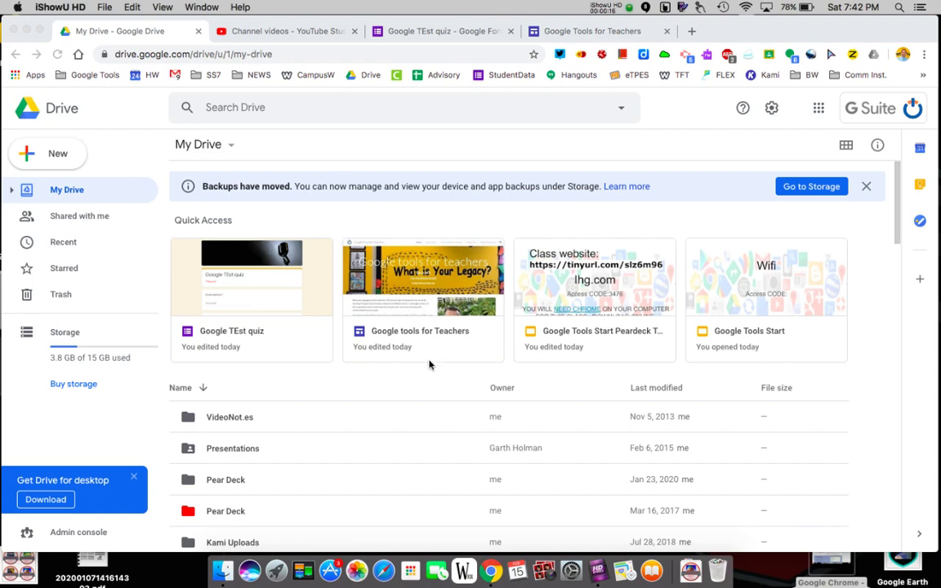
# Look through the My Drive file list and the additional item types available for creating new files.
pyautogui.scroll(-5, 423, 351)
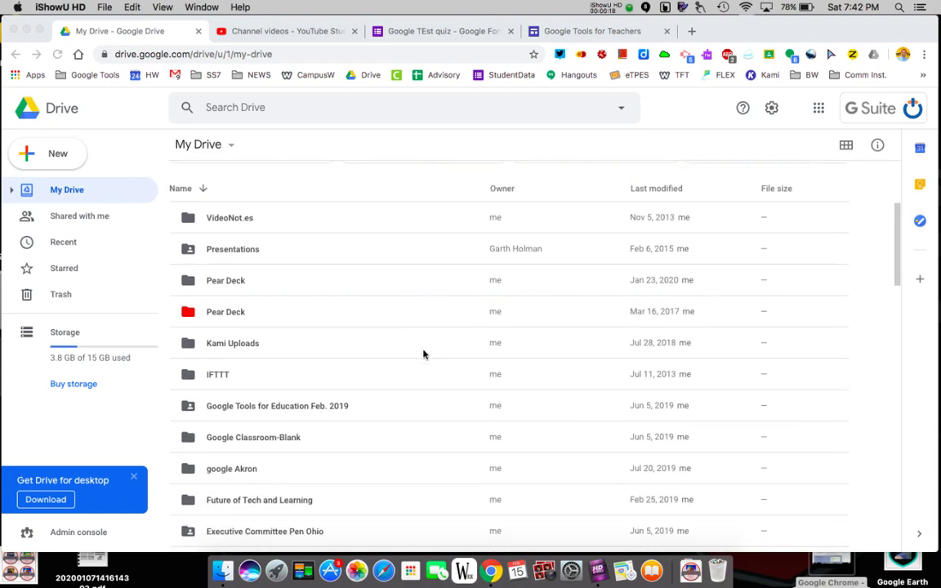
pyautogui.scroll(-5, 423, 354)
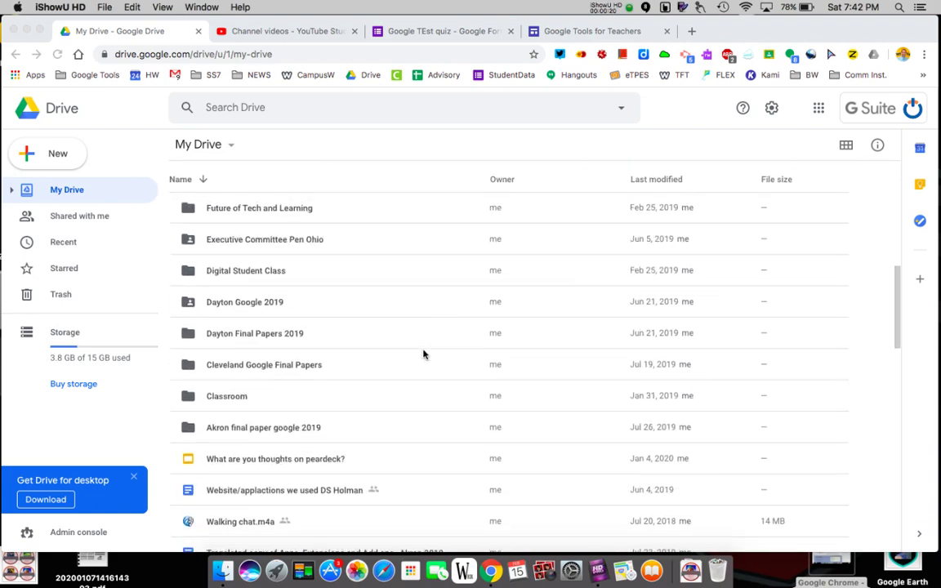
pyautogui.scroll(10, 423, 354)
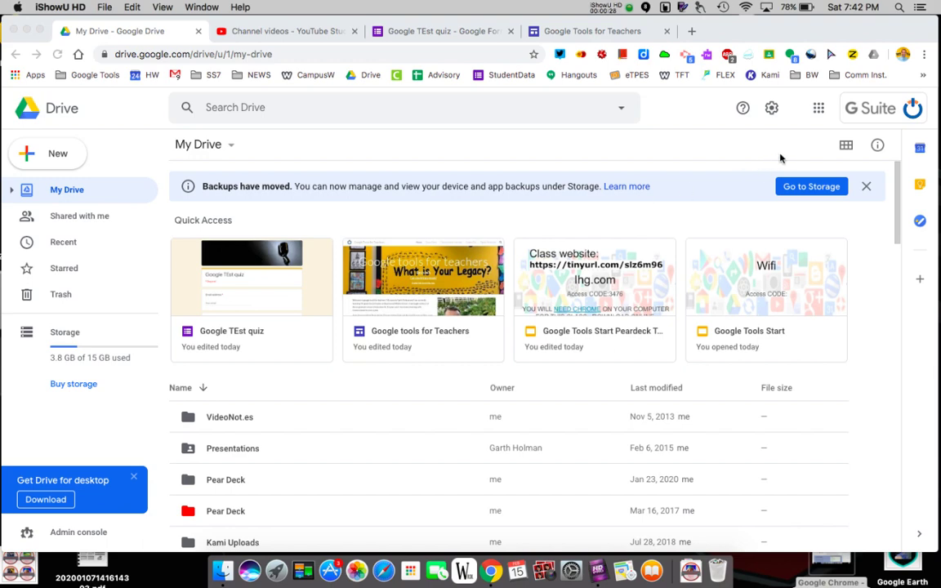
pyautogui.click(66, 153)
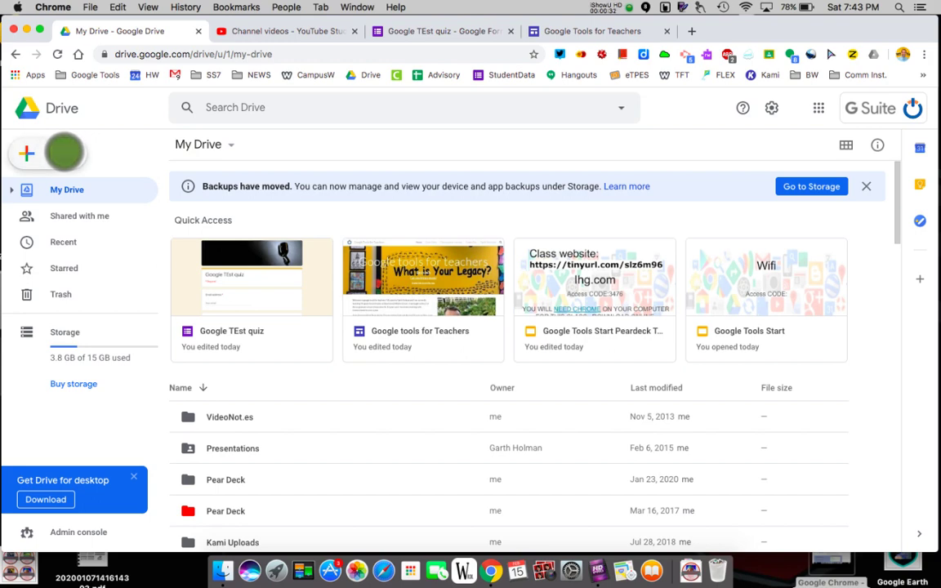
pyautogui.click(65, 153)
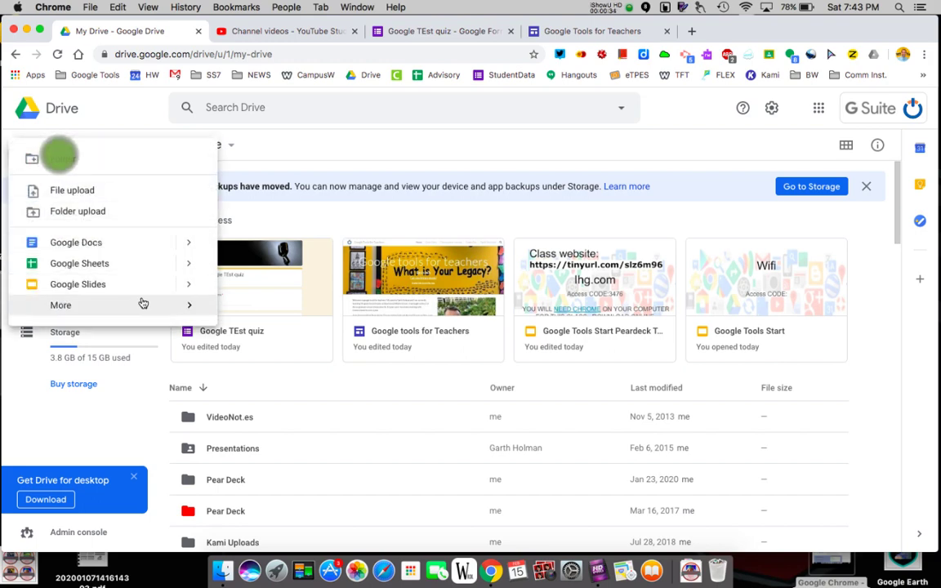
pyautogui.moveTo(143, 302)
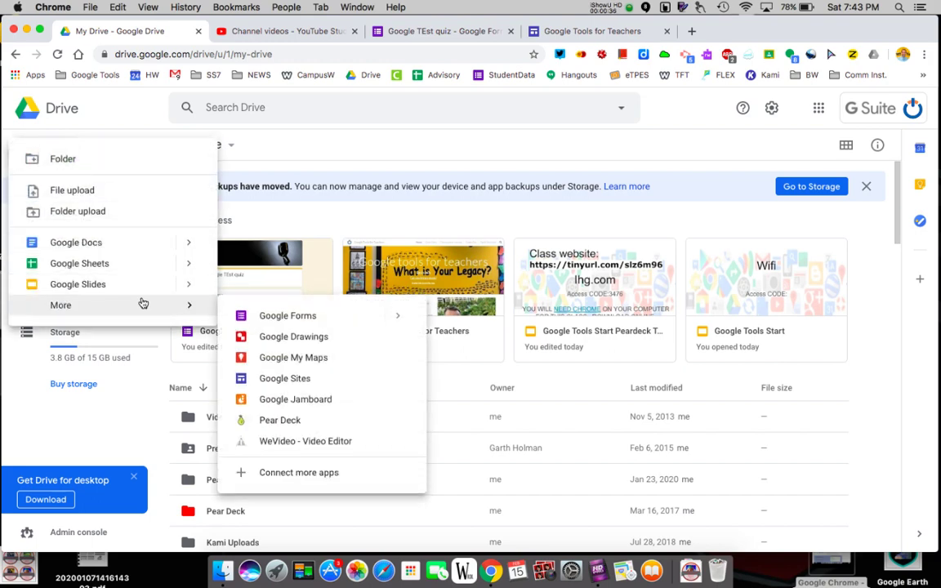
pyautogui.click(707, 151)
# Launch Google Classroom from the Google apps available in Drive.
pyautogui.click(818, 108)
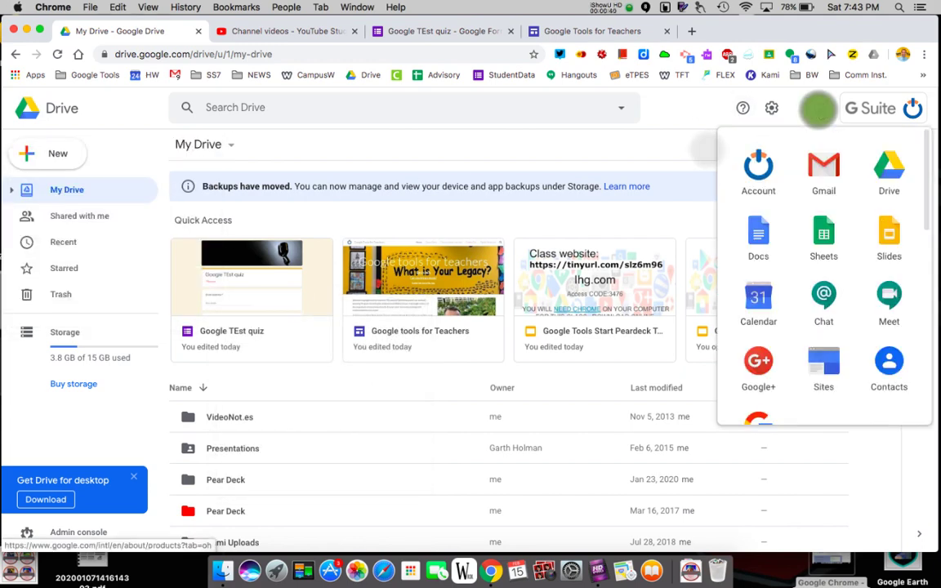
pyautogui.scroll(-3, 810, 315)
pyautogui.scroll(-5, 811, 315)
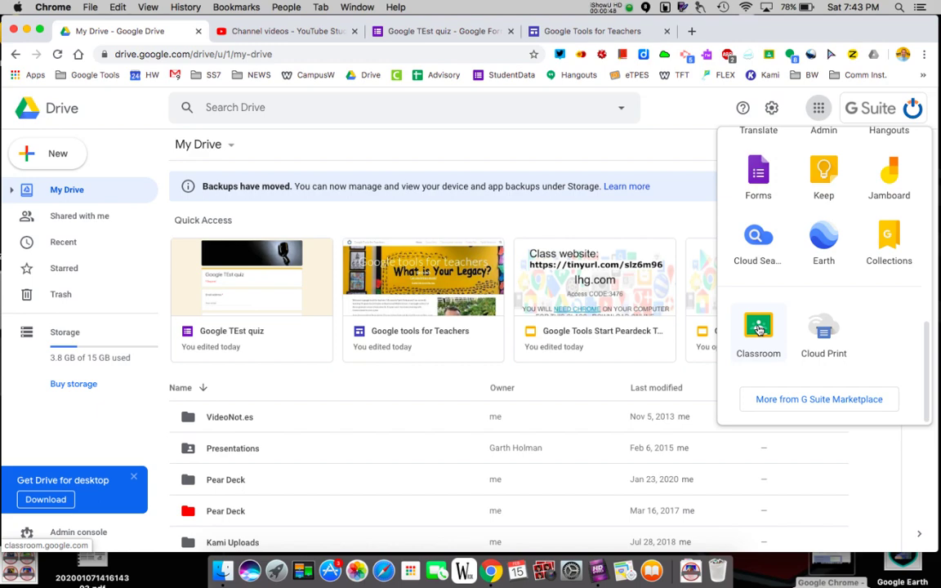
pyautogui.click(758, 329)
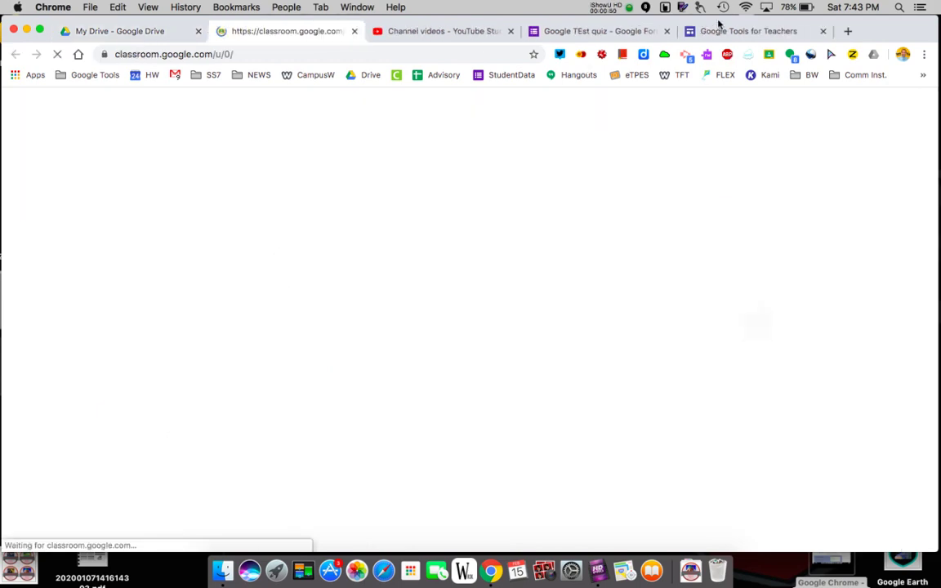
pyautogui.click(846, 33)
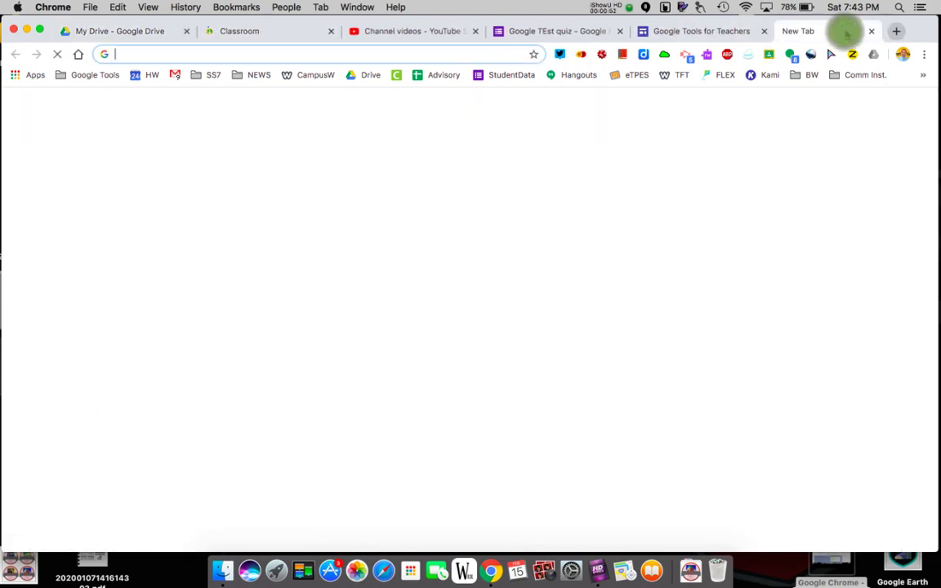
pyautogui.click(351, 54)
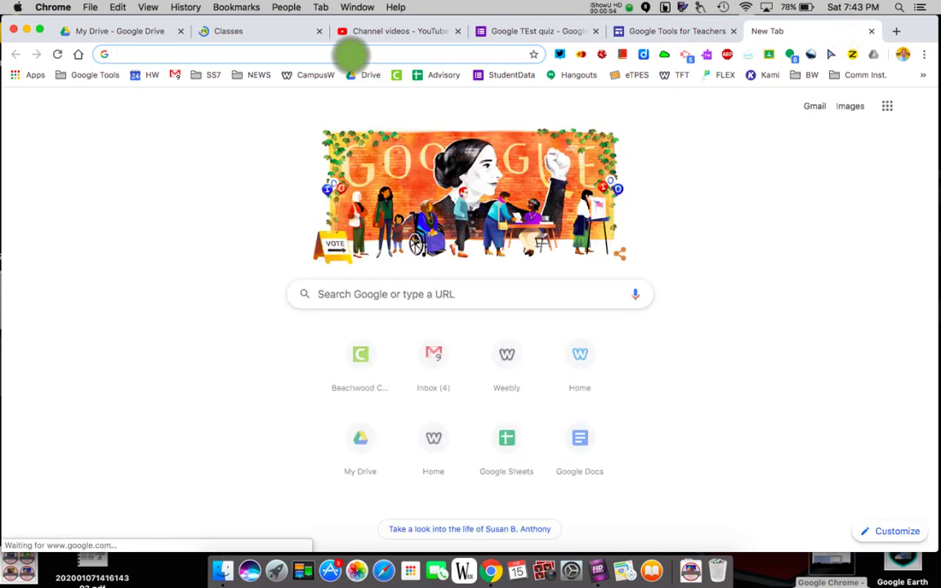
pyautogui.click(269, 31)
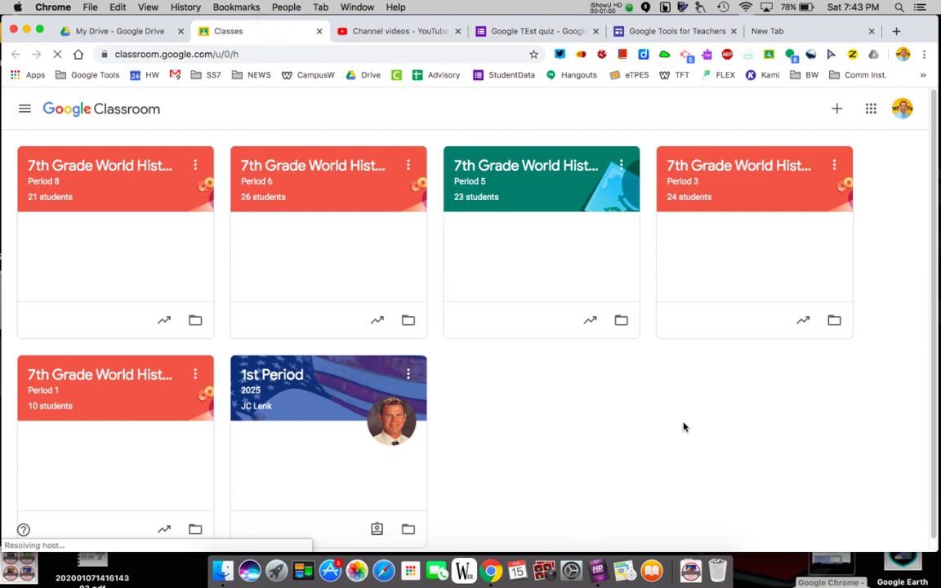
# Switch Google Classroom to the teachersfortomorrow.net account.
pyautogui.click(903, 111)
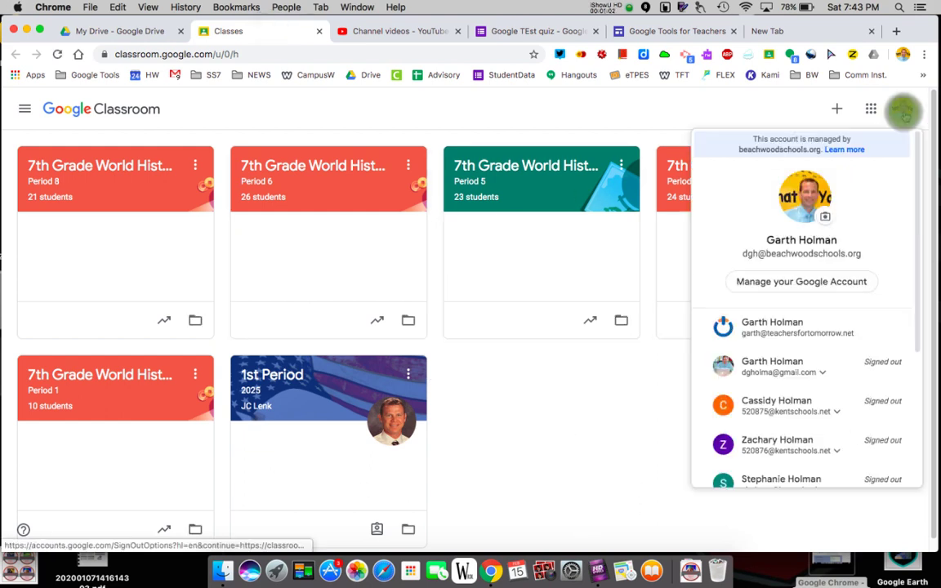
pyautogui.click(811, 333)
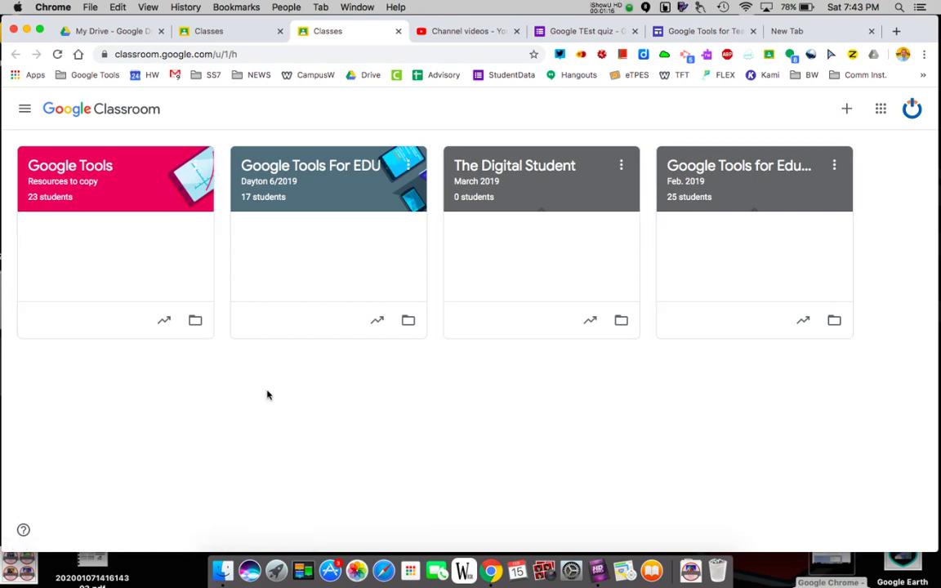
# Look through the stream of the existing Google Tools "Resources to copy" class and return to the class overview.
pyautogui.click(124, 173)
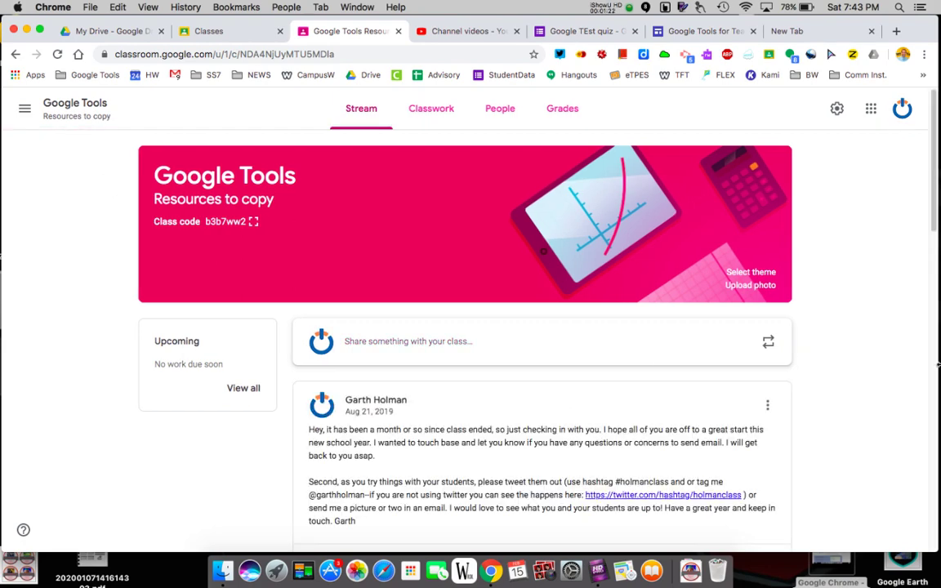
pyautogui.scroll(-5, 841, 423)
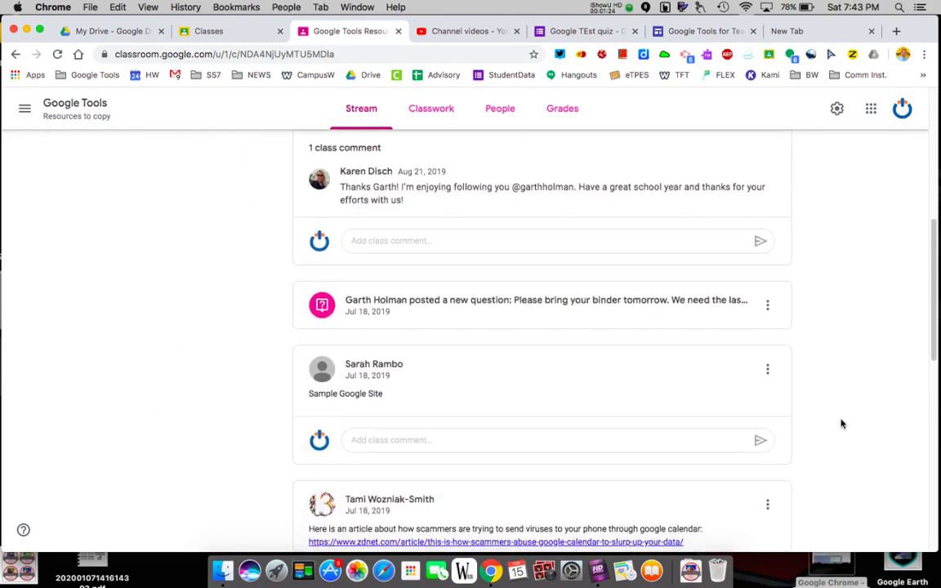
pyautogui.scroll(6, 840, 422)
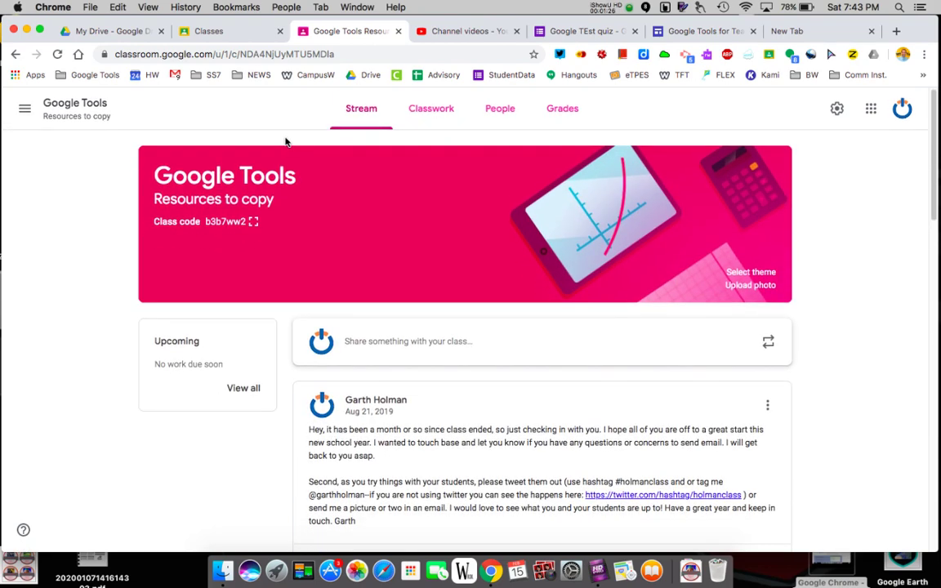
pyautogui.click(15, 53)
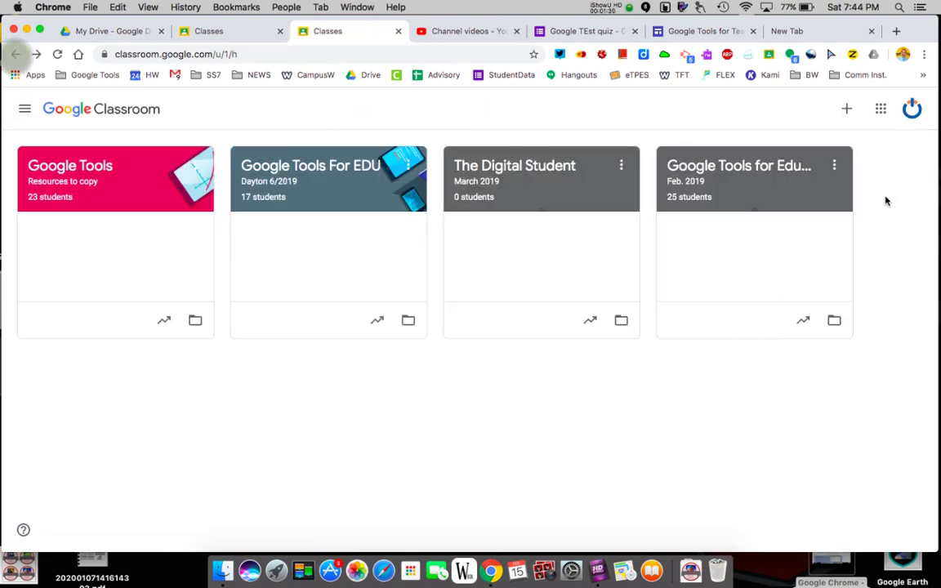
# Create a new class named "Google Tools Toledo" and dismiss the student invitation tip.
pyautogui.click(847, 111)
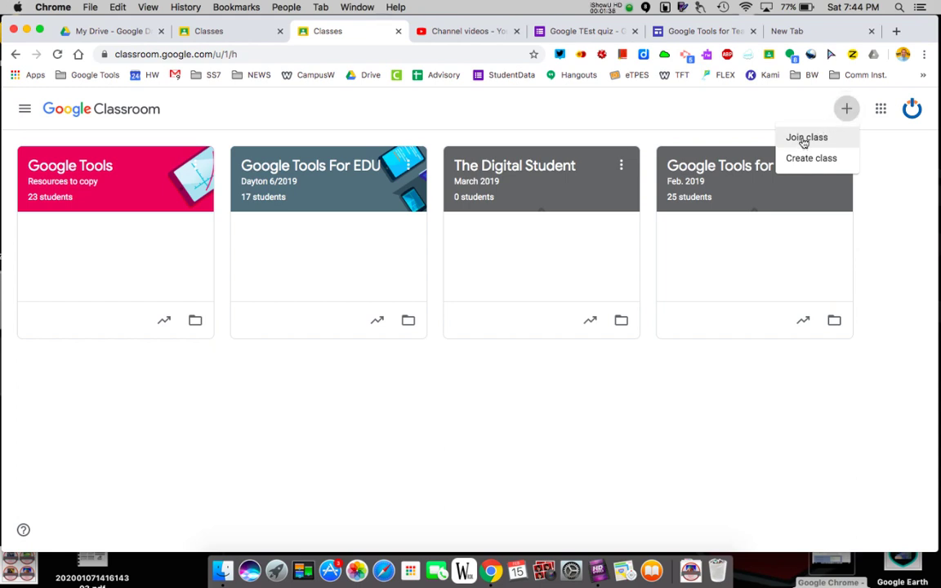
pyautogui.click(810, 161)
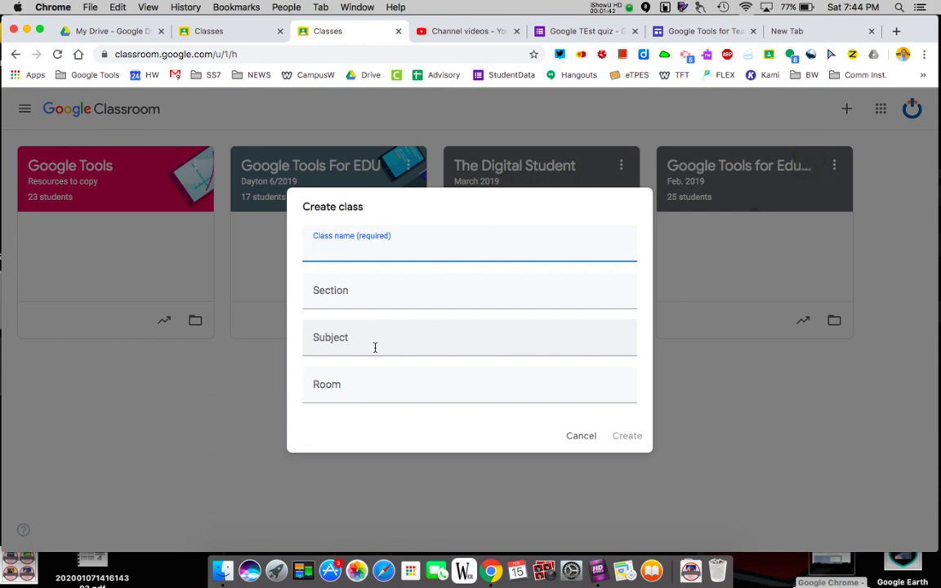
pyautogui.write('Google Tools Toledo')
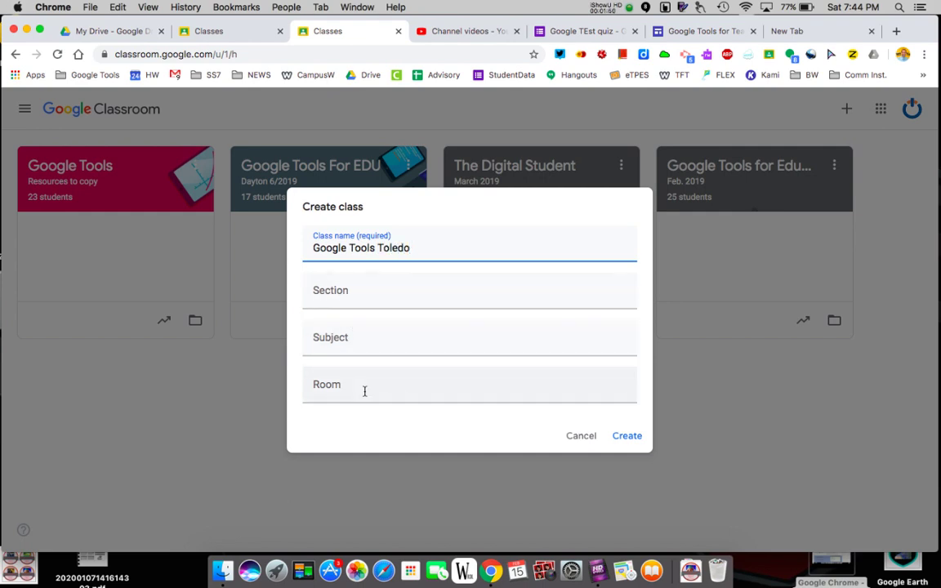
pyautogui.click(622, 436)
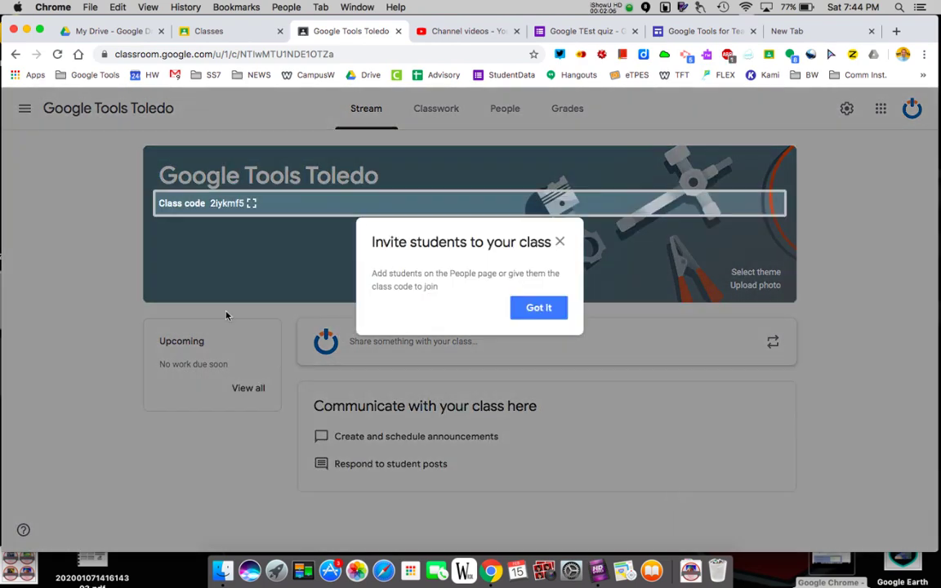
pyautogui.click(560, 242)
# Display the new class's code enlarged, capture a screenshot of it, and close the enlarged view.
pyautogui.click(251, 204)
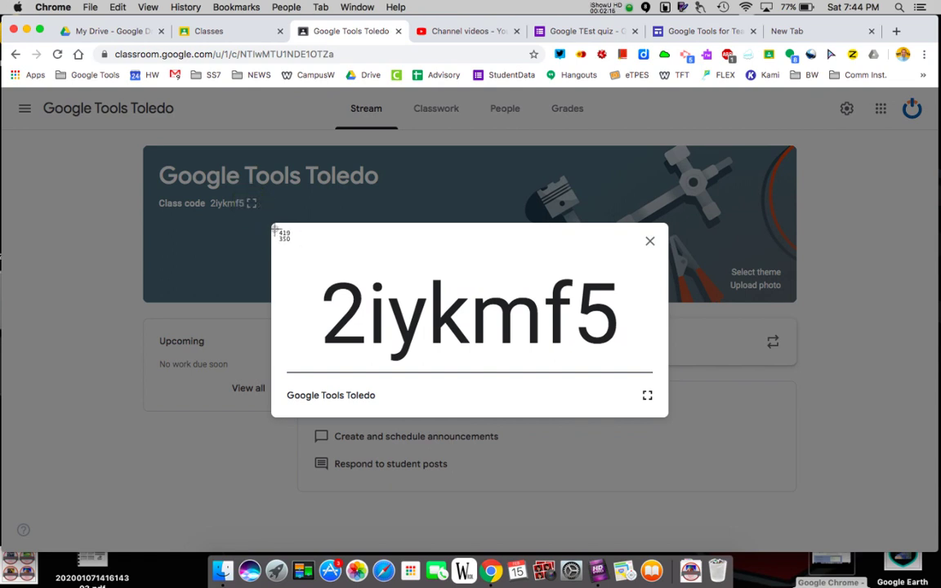
pyautogui.moveTo(274, 231); pyautogui.dragTo(668, 407)
pyautogui.click(846, 415)
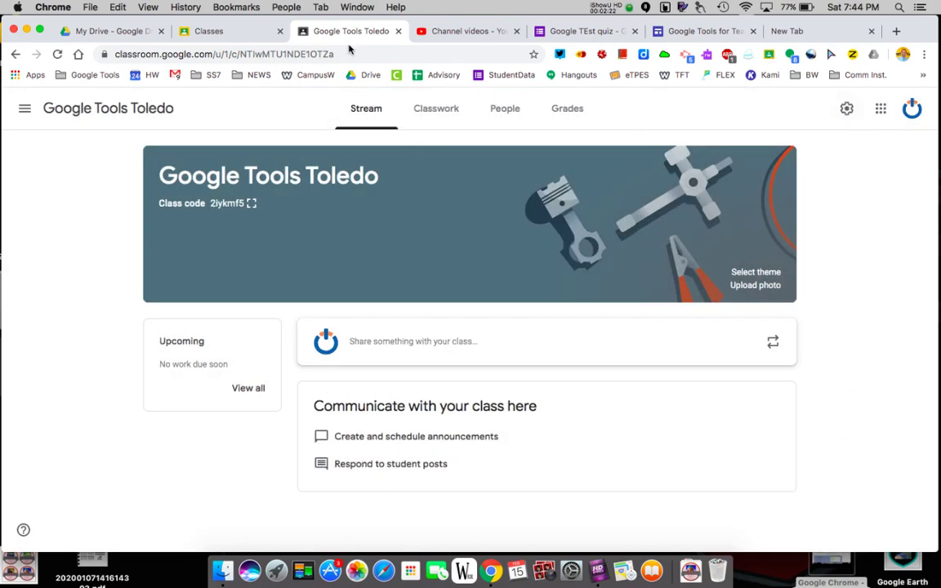
# View the class-joining dialog in the other account's Classroom, then return to the Google Tools Toledo class.
pyautogui.click(228, 30)
pyautogui.click(833, 107)
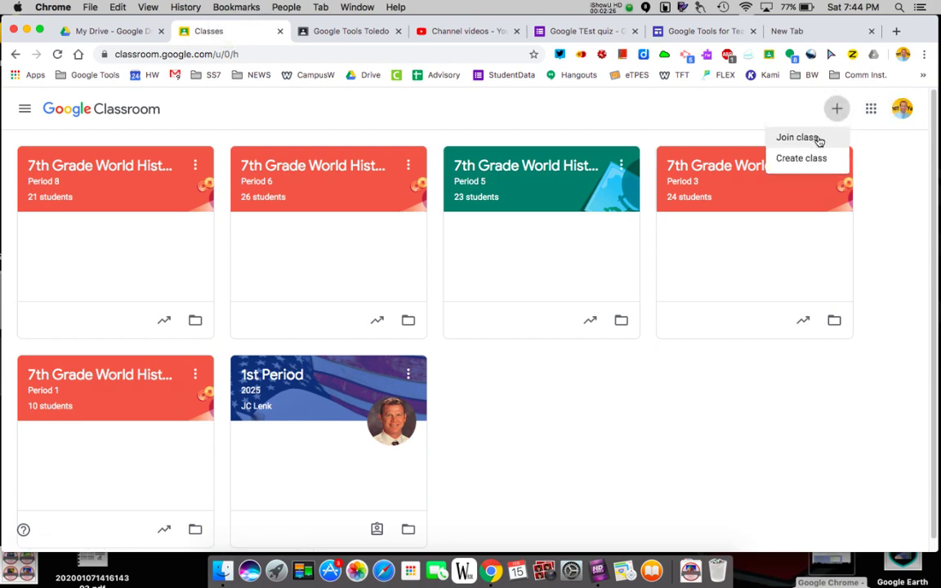
pyautogui.click(816, 138)
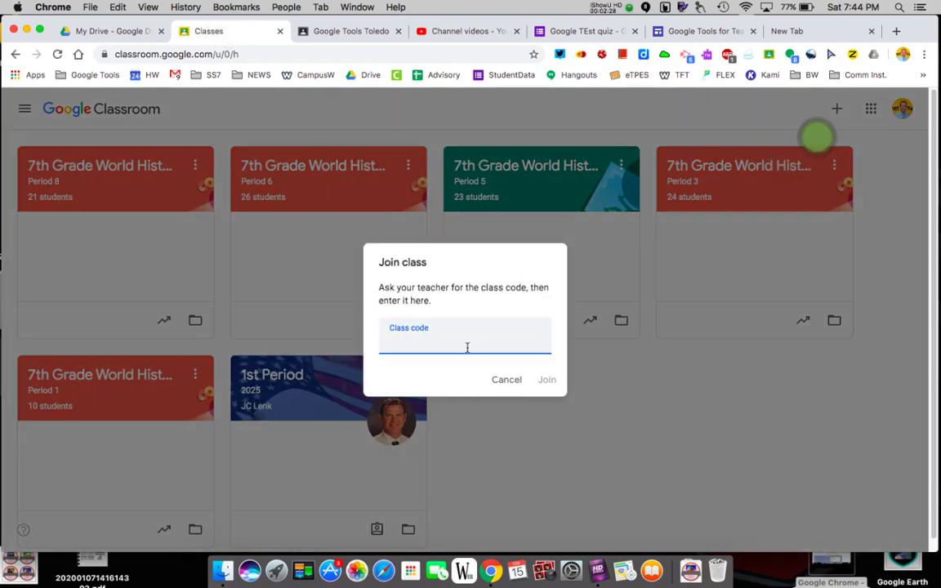
pyautogui.click(357, 31)
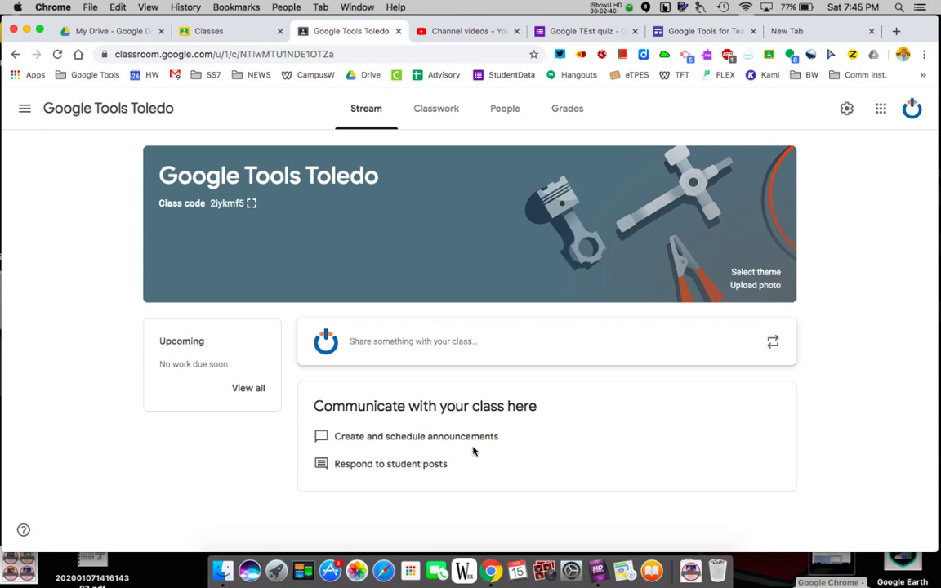
# Start a stream announcement in Google Tools Toledo and check its class and student audience choices, keeping all students selected.
pyautogui.click(397, 341)
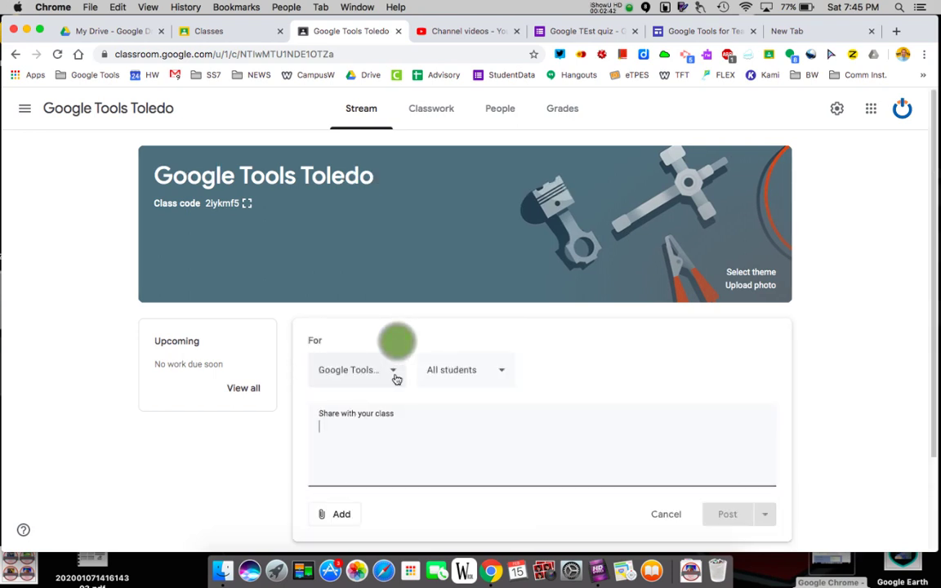
pyautogui.click(391, 371)
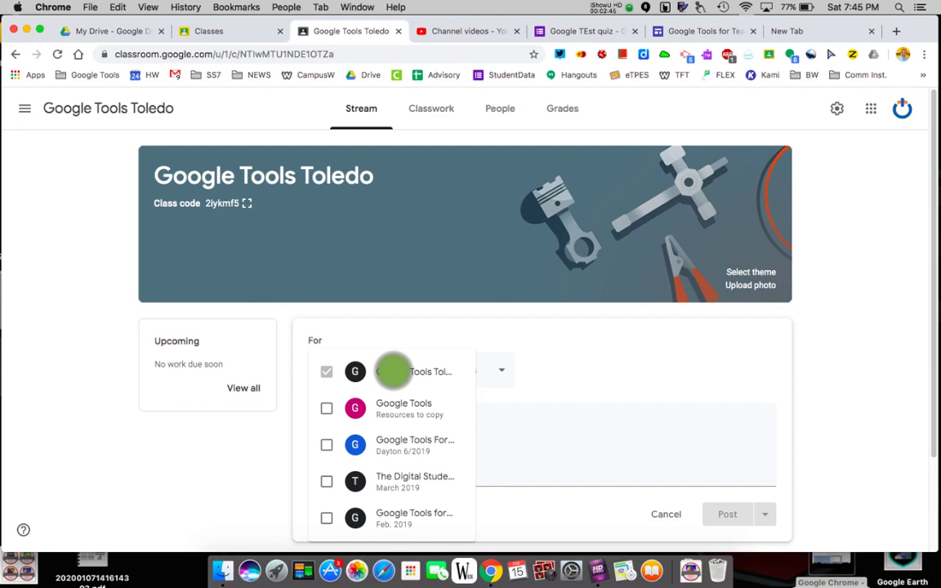
pyautogui.click(326, 371)
pyautogui.click(606, 371)
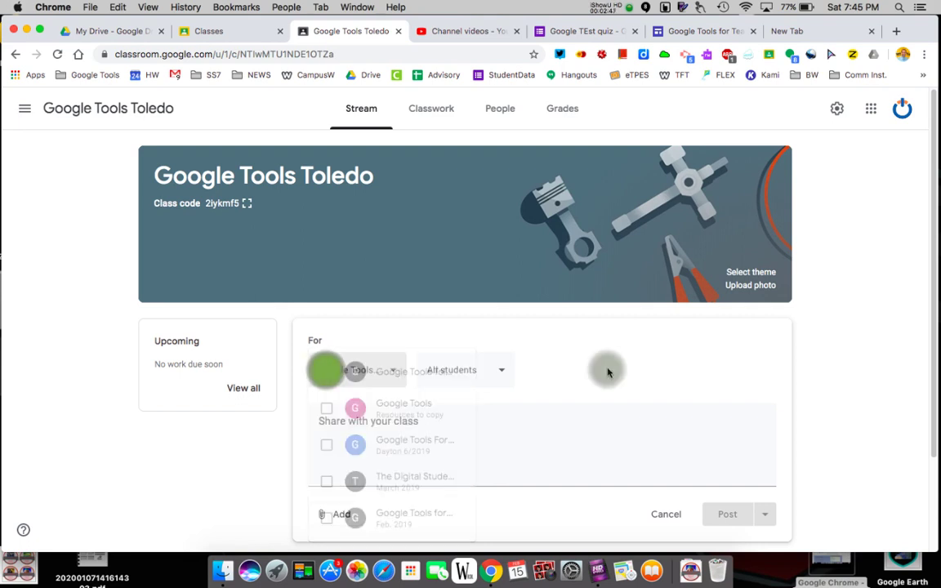
pyautogui.click(500, 370)
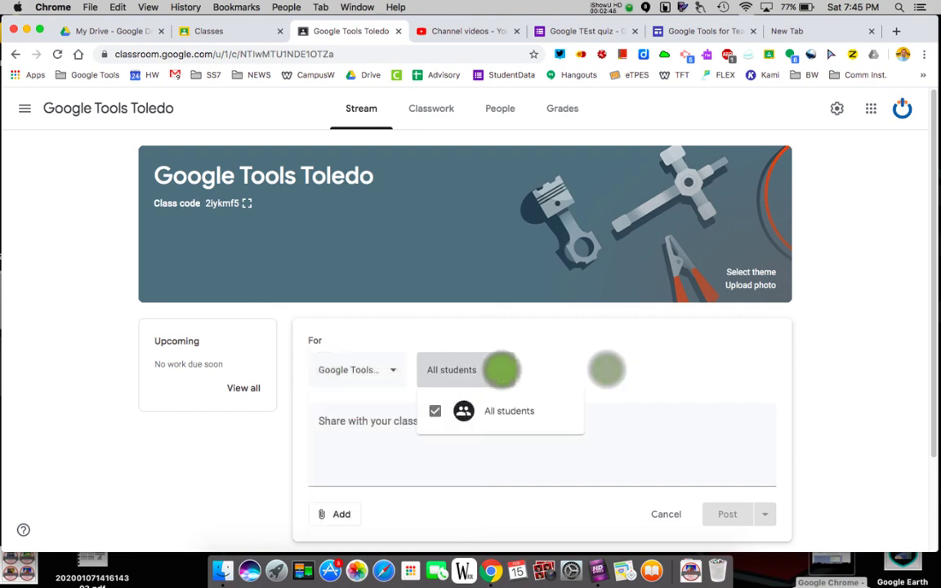
pyautogui.click(564, 372)
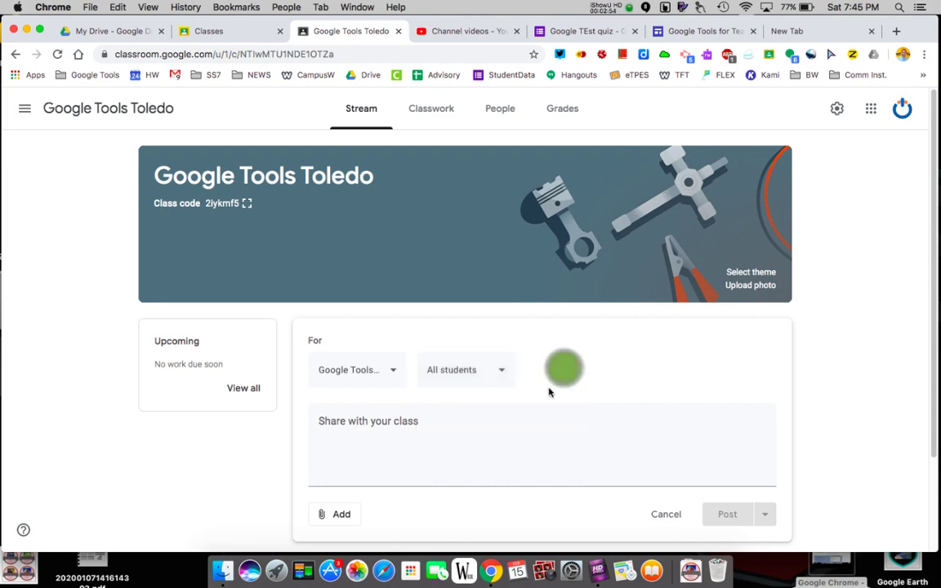
# Write "Welcome to SS class." as the text of the stream announcement.
pyautogui.click(358, 436)
pyautogui.write('Welcome')
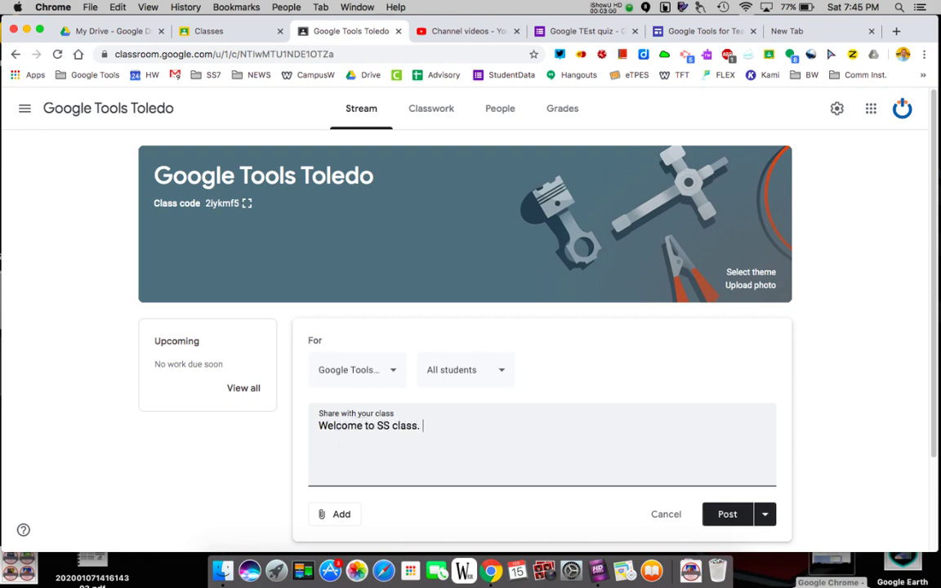
pyautogui.write(' to SS class.')
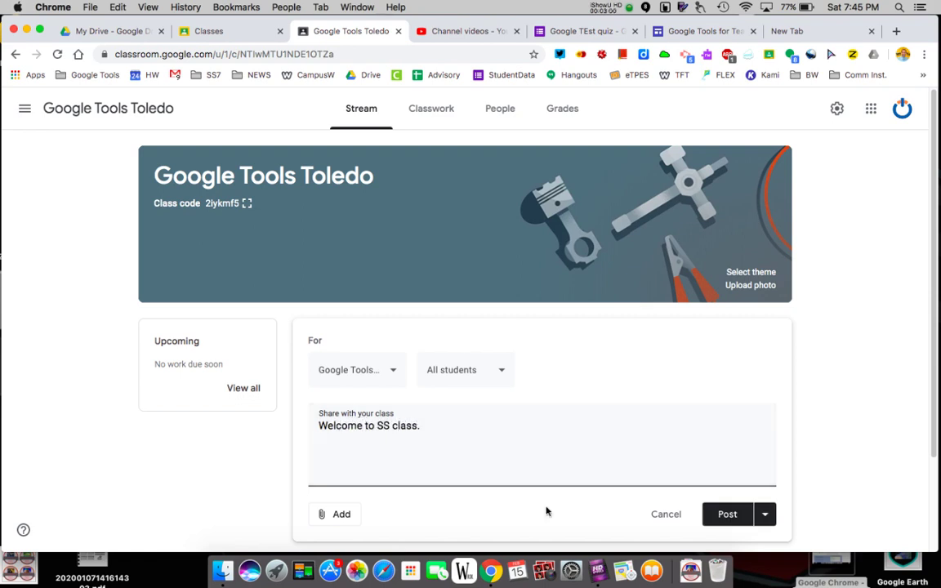
# Attach the "Timeline QR codes" document from the recent Google Drive files to the announcement.
pyautogui.click(336, 515)
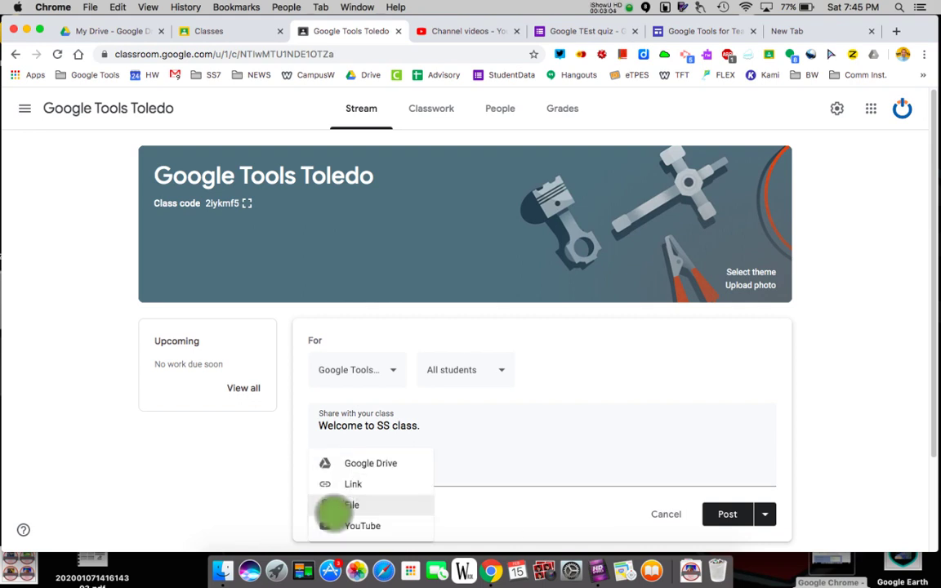
pyautogui.click(390, 464)
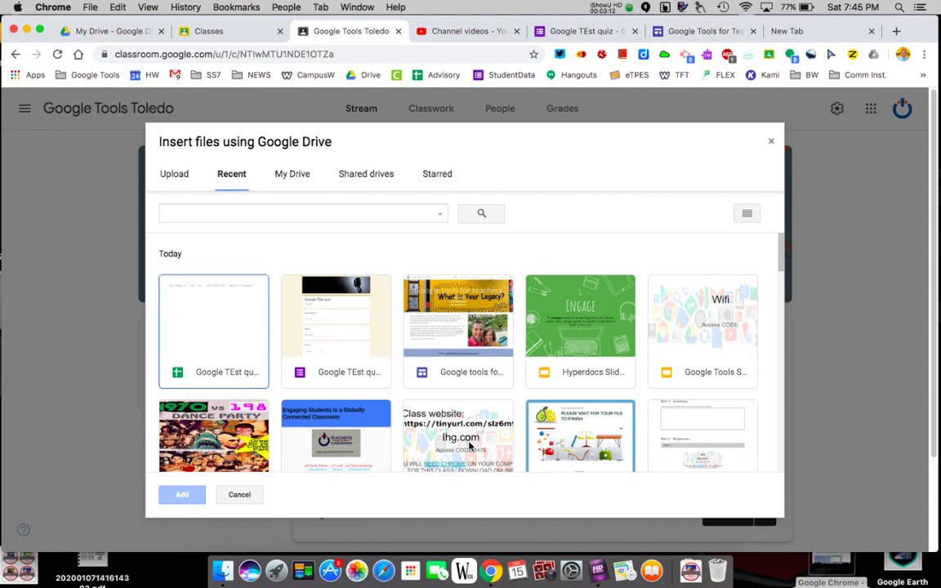
pyautogui.scroll(-5, 470, 445)
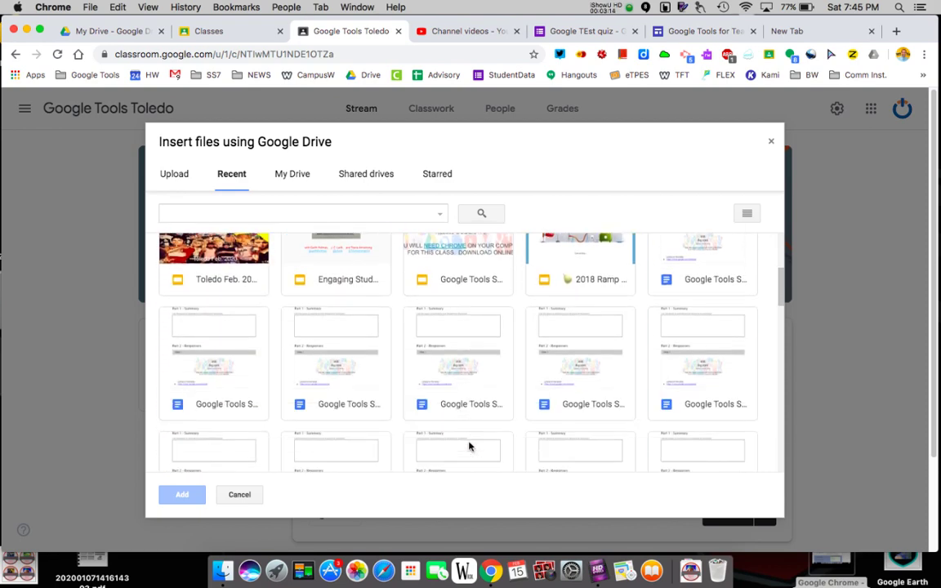
pyautogui.scroll(-5, 469, 445)
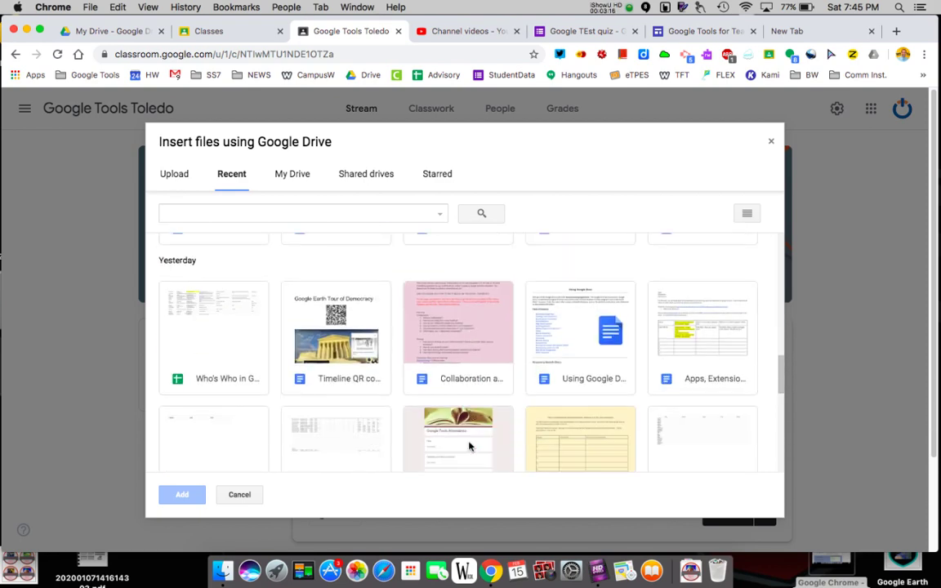
pyautogui.scroll(-3, 469, 445)
pyautogui.scroll(4, 466, 445)
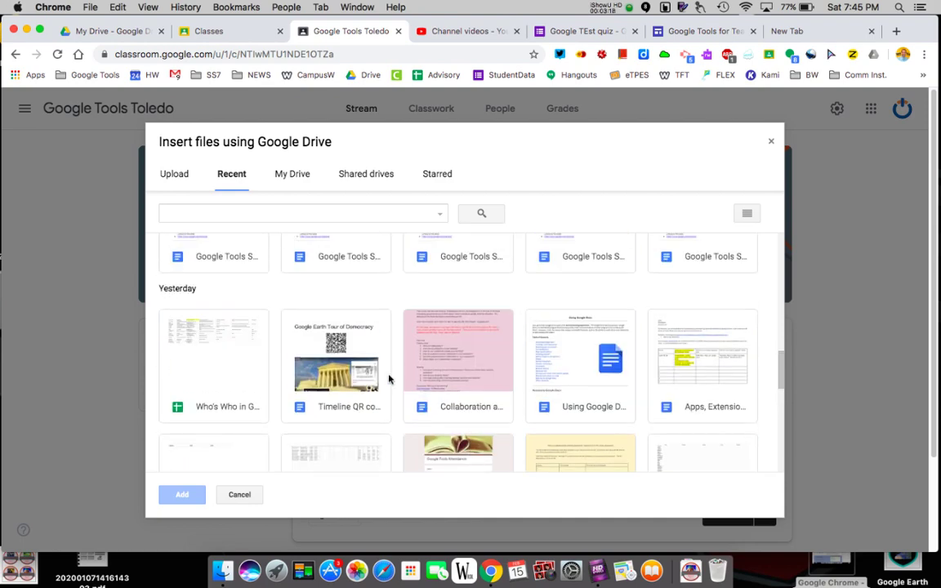
pyautogui.click(359, 346)
pyautogui.click(185, 492)
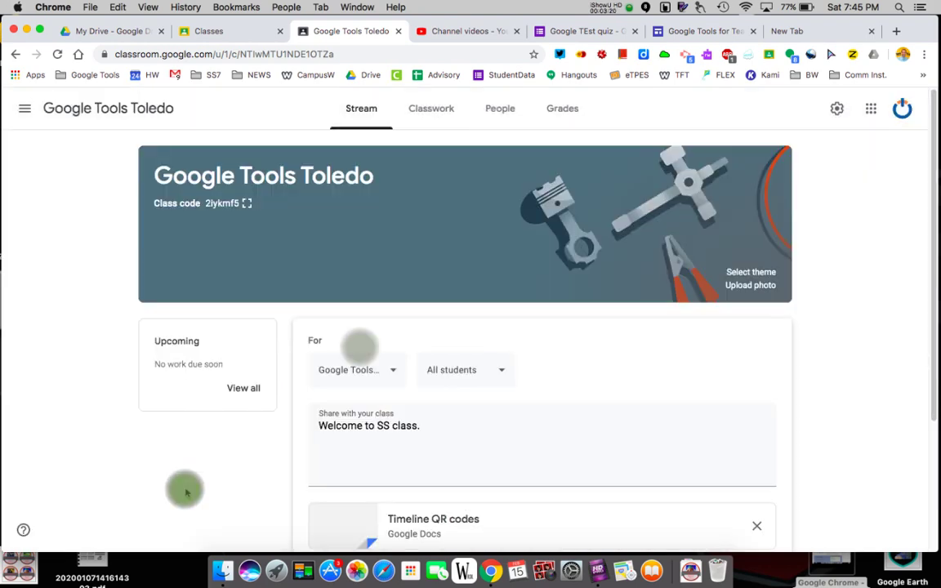
pyautogui.scroll(-4, 545, 427)
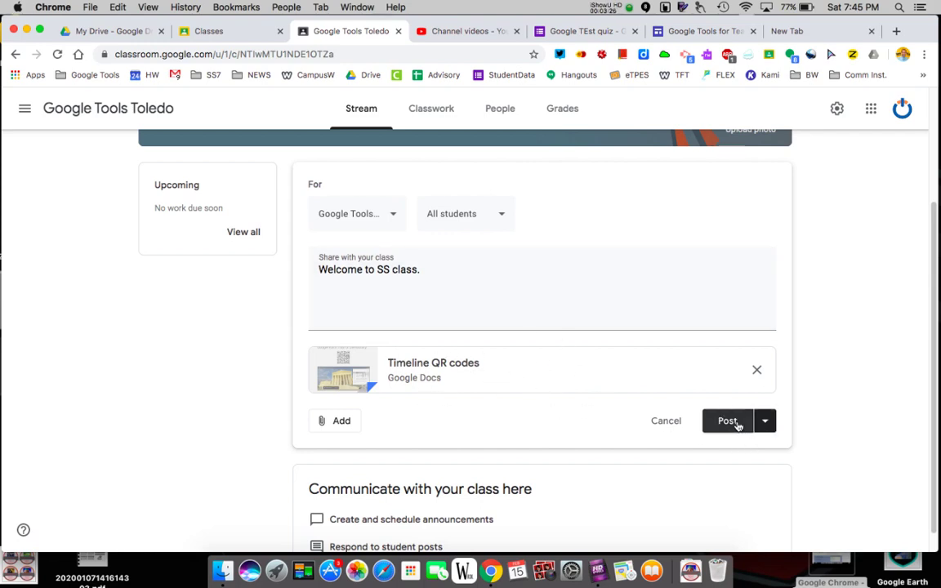
# Schedule the welcome announcement for Feb 16, 2020 at 12:00 PM instead of posting it immediately.
pyautogui.click(765, 420)
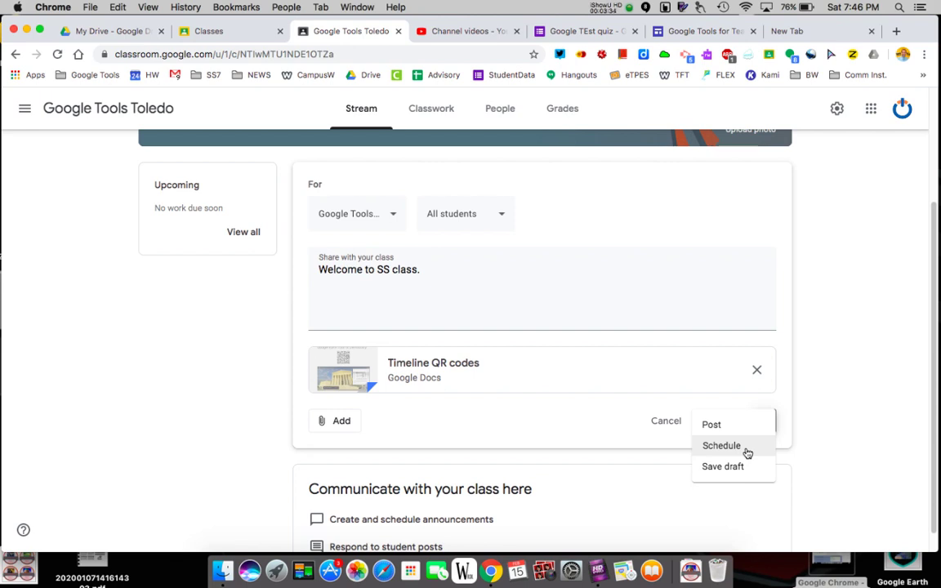
pyautogui.click(722, 446)
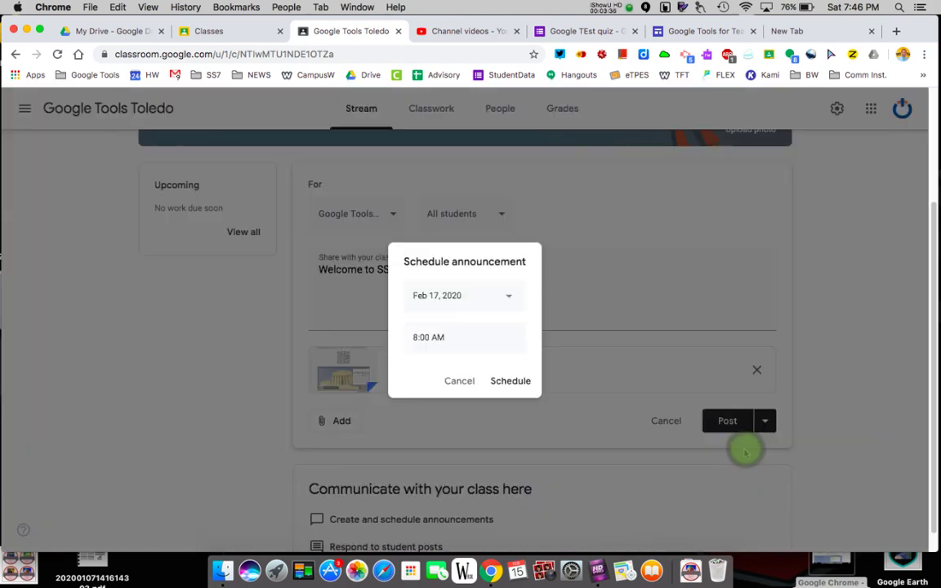
pyautogui.click(512, 298)
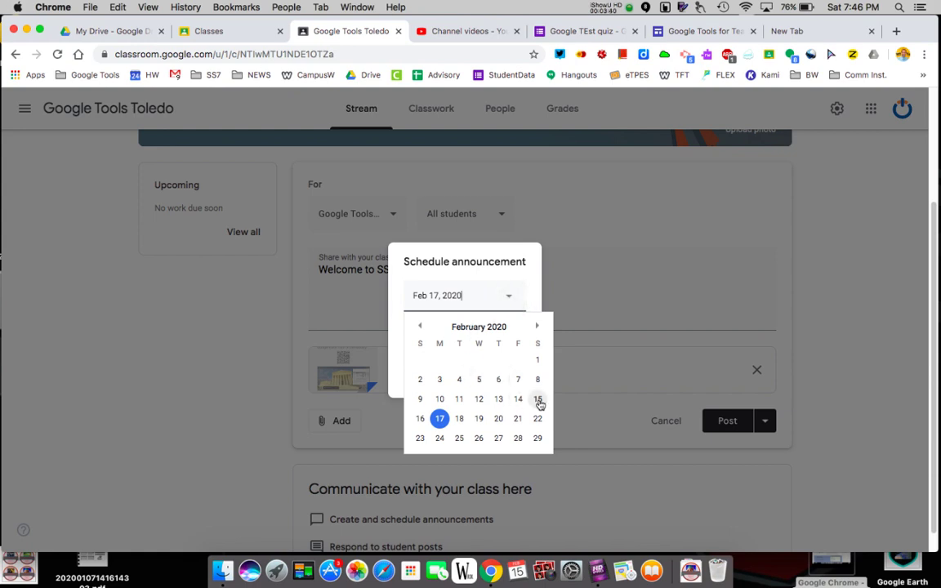
pyautogui.click(419, 418)
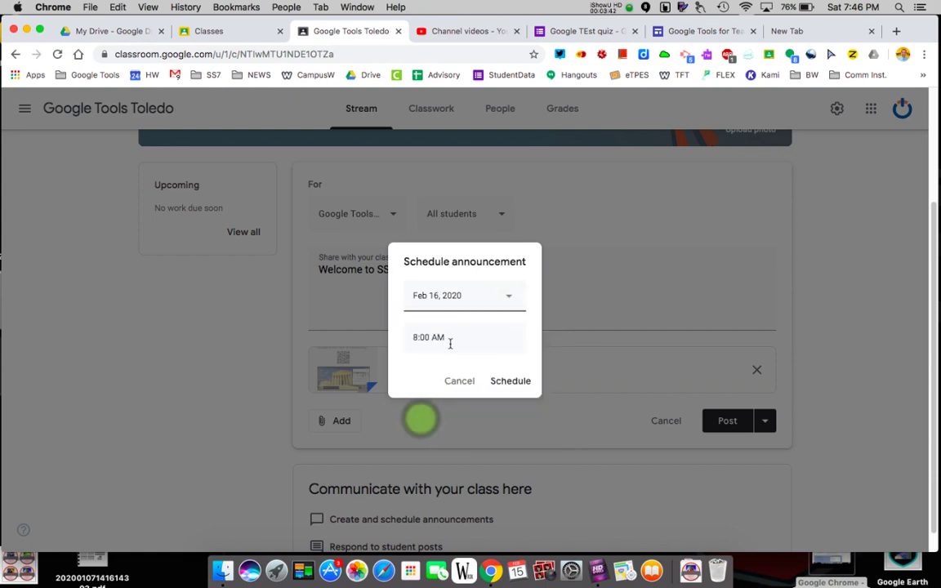
pyautogui.click(448, 342)
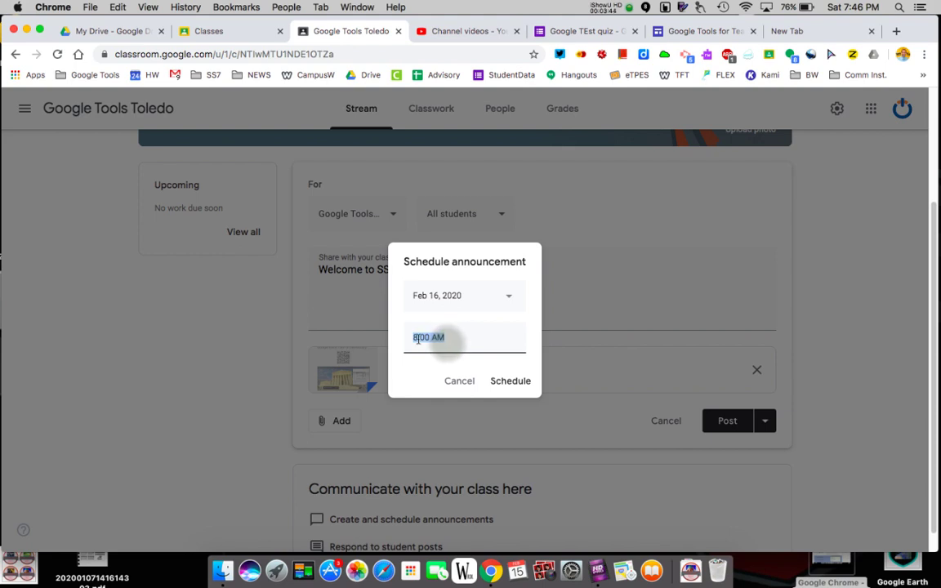
pyautogui.click(417, 337)
pyautogui.write('12:00 AM')
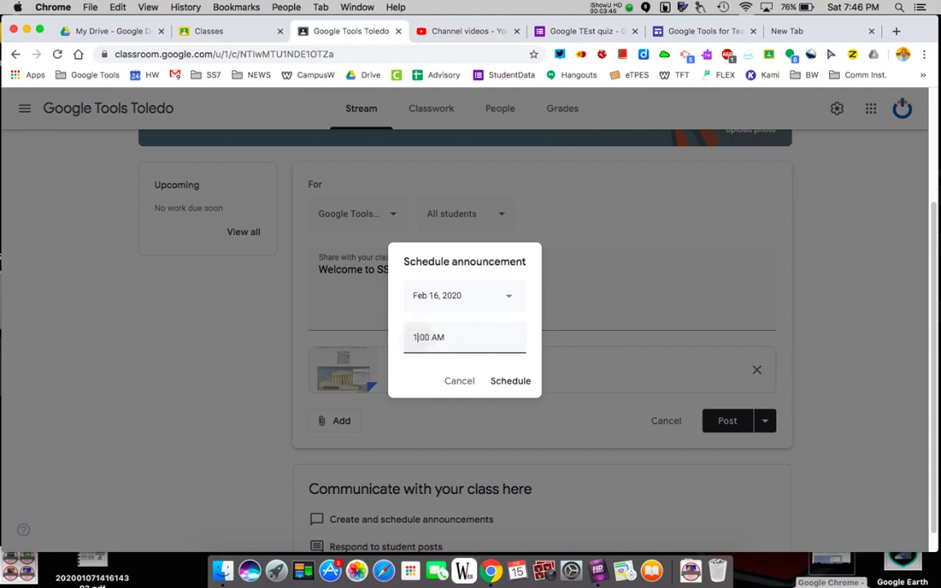
pyautogui.click(449, 342)
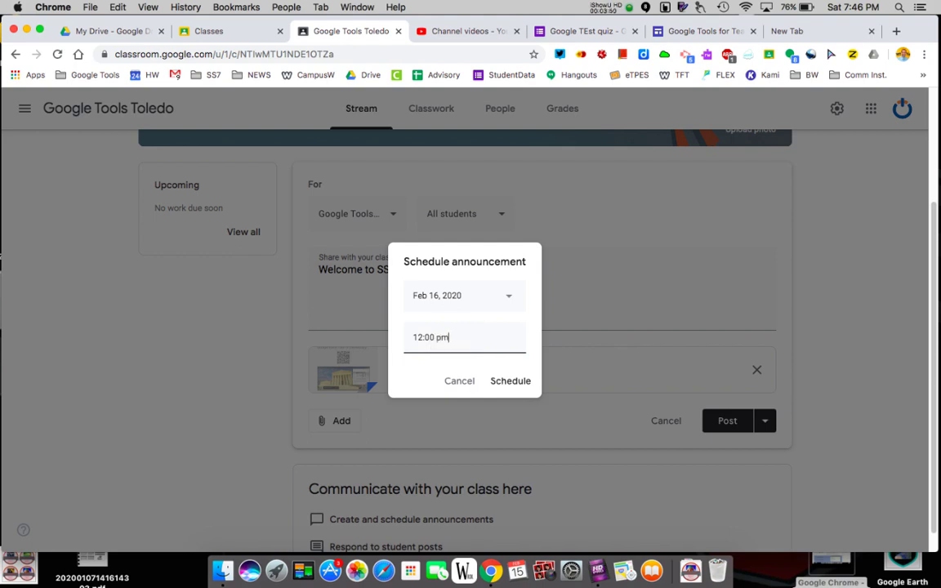
pyautogui.click(504, 384)
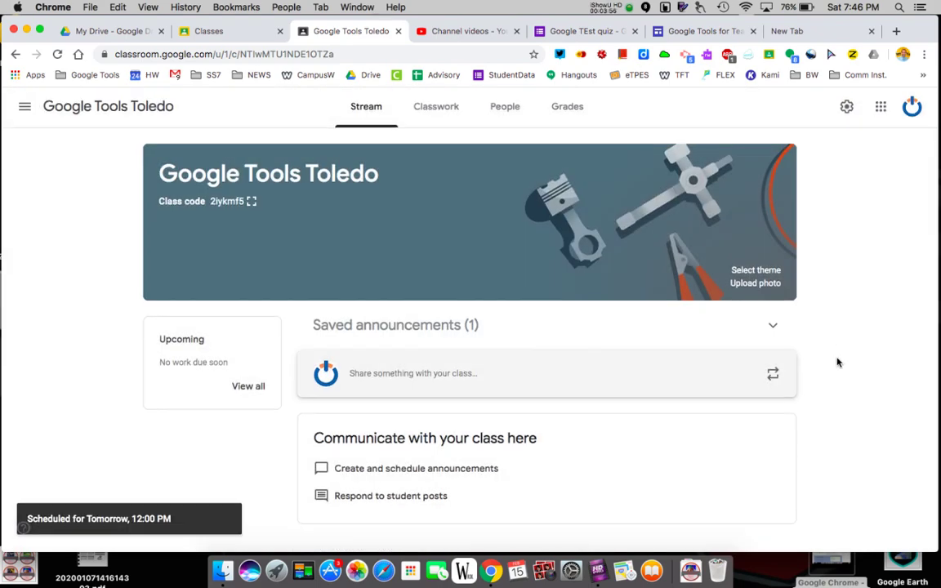
# Expand the saved announcements in the class stream to check the scheduled welcome post.
pyautogui.click(416, 326)
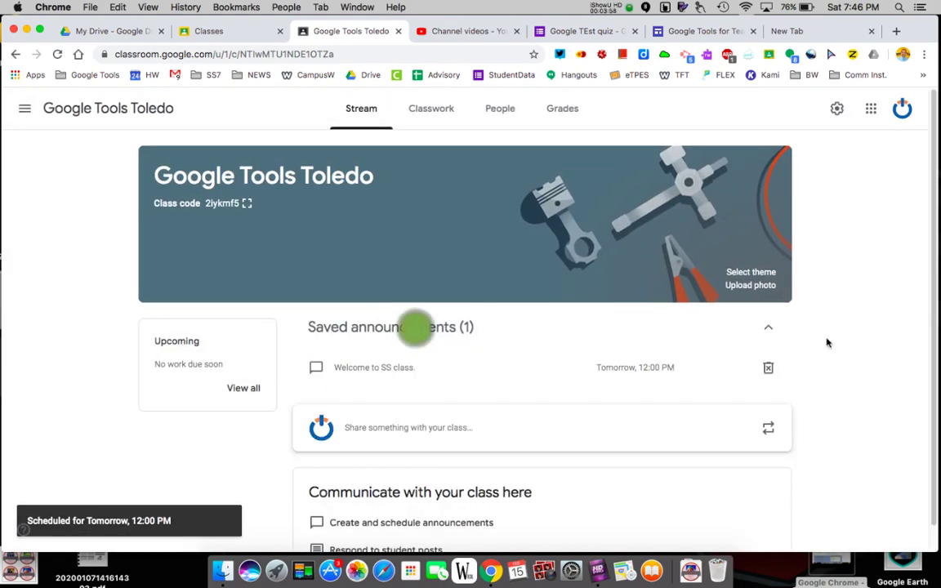
pyautogui.click(838, 338)
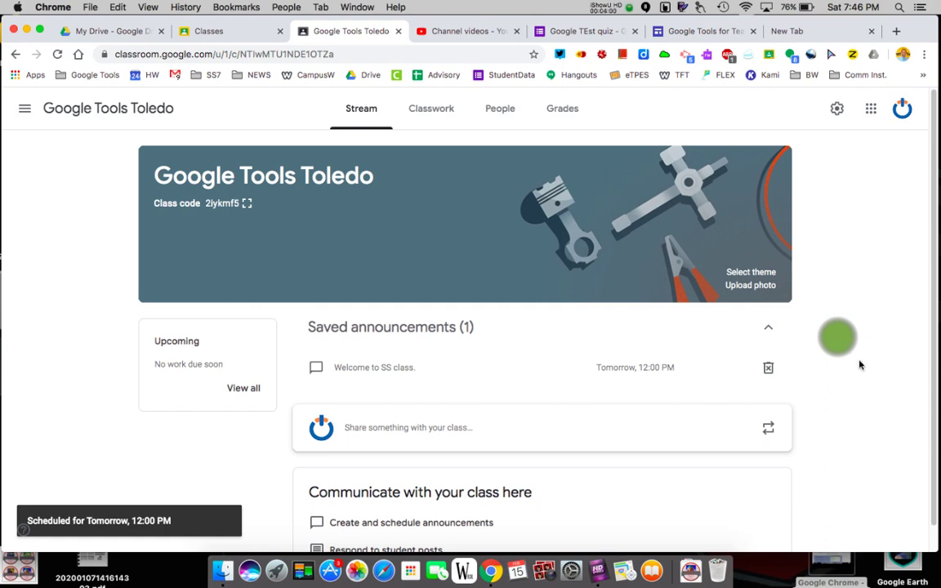
pyautogui.click(859, 362)
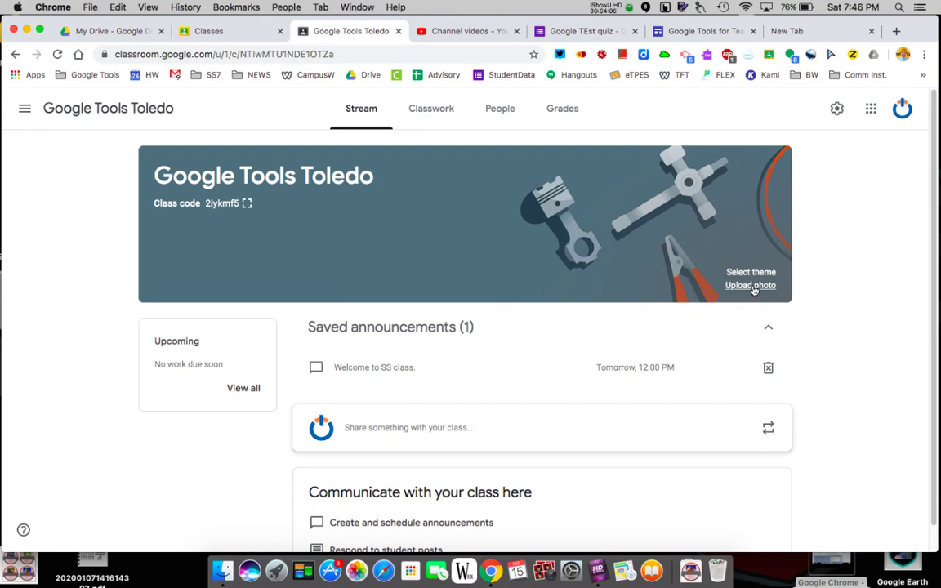
# Open the class's Classwork page, view the class calendar in Google Calendar, and return to the Classwork page.
pyautogui.click(437, 116)
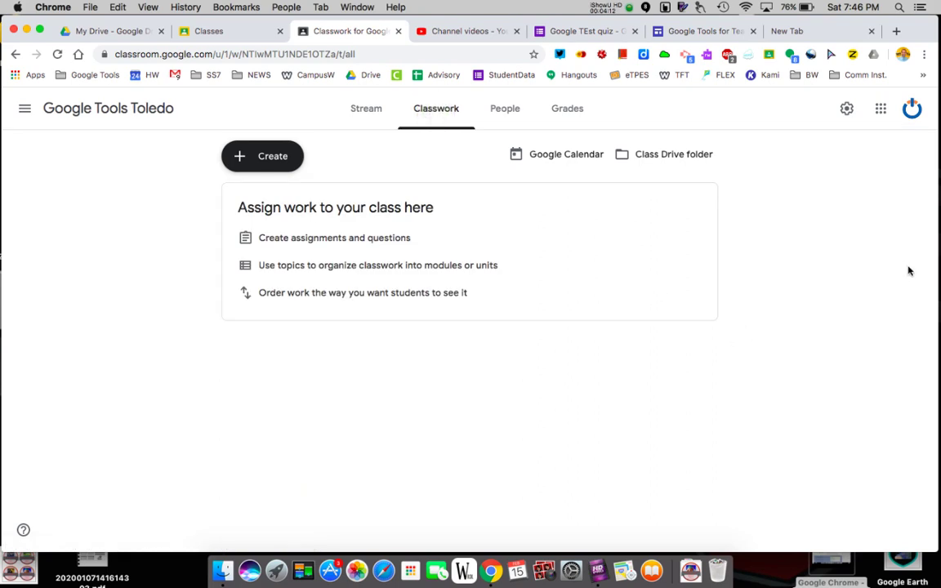
pyautogui.click(553, 158)
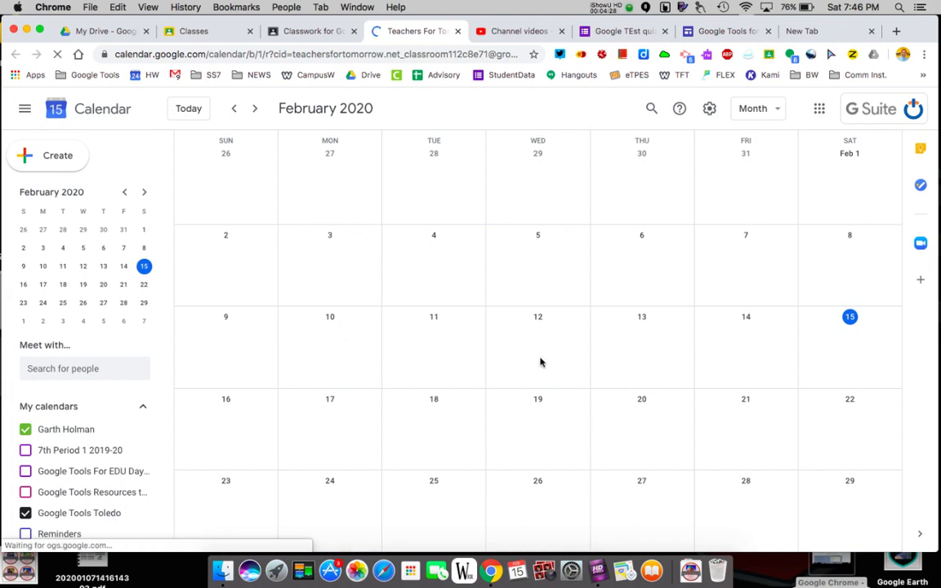
pyautogui.click(315, 31)
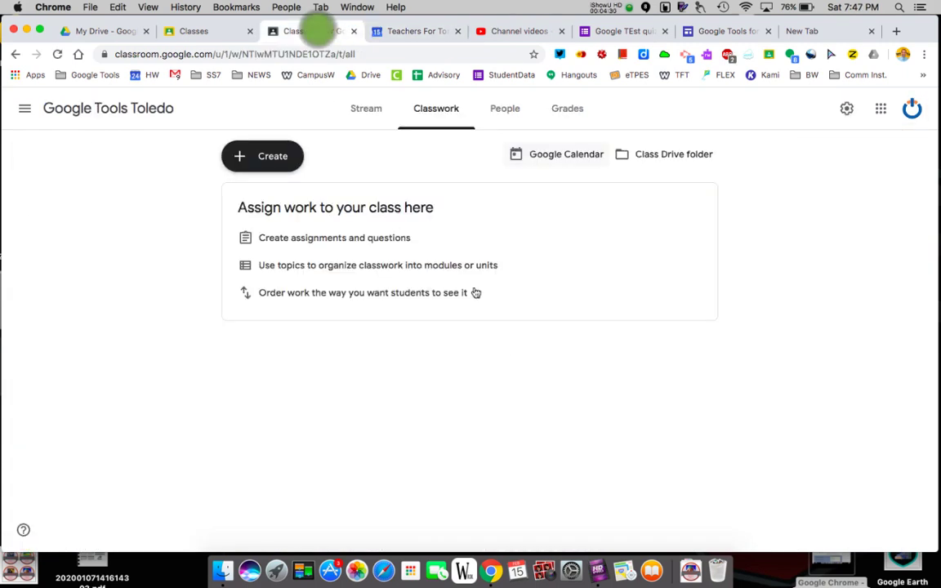
# Create a quiz assignment, dismiss the materials tip, and remove the attached Blank Quiz form.
pyautogui.click(248, 156)
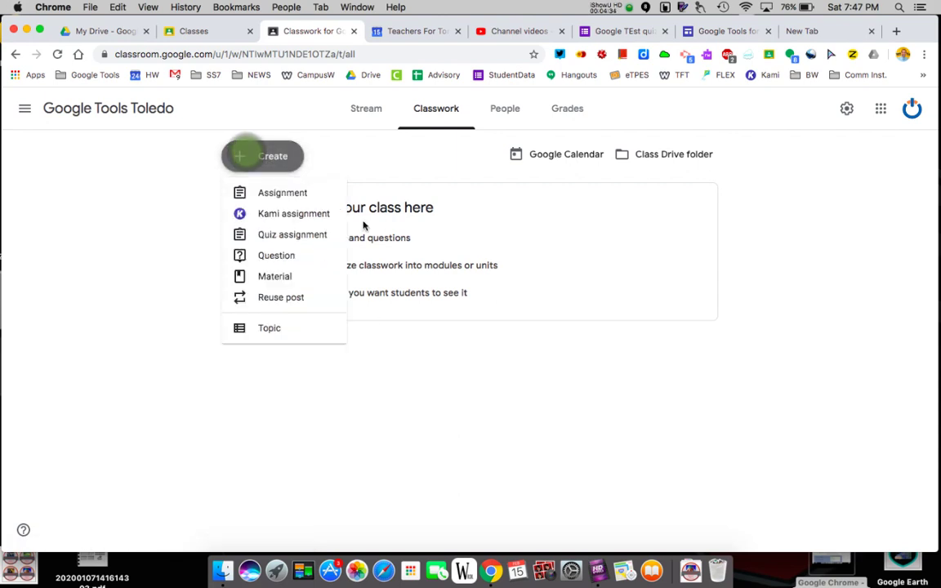
pyautogui.click(318, 236)
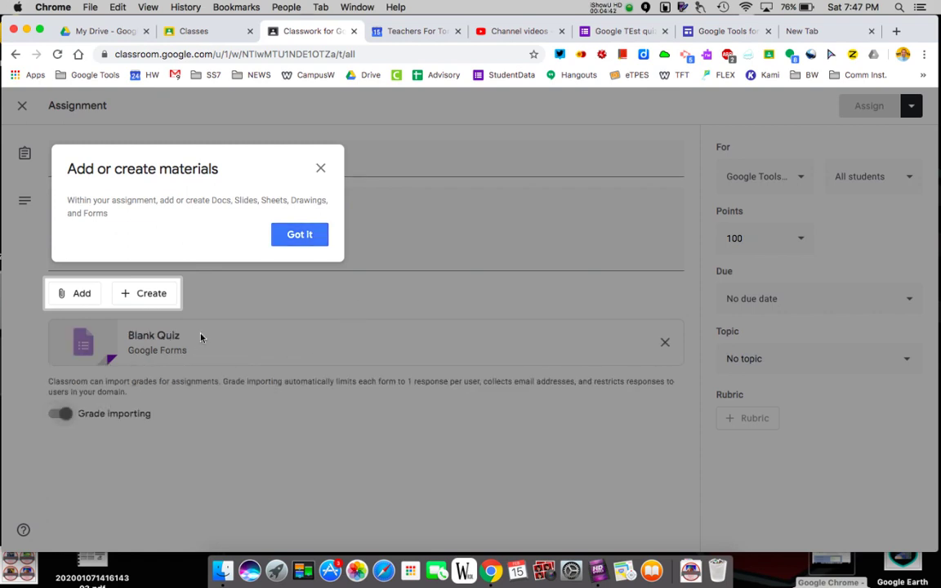
pyautogui.click(319, 169)
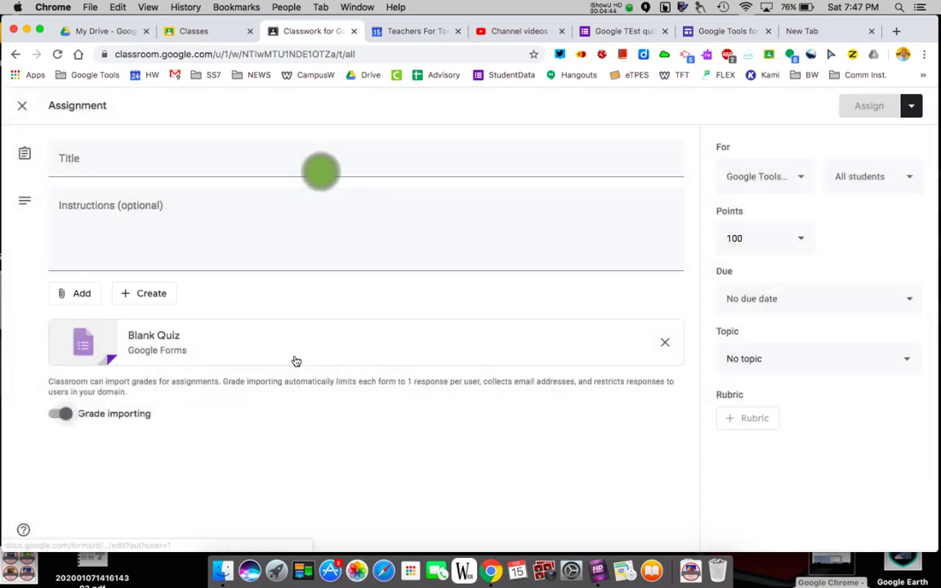
pyautogui.click(666, 342)
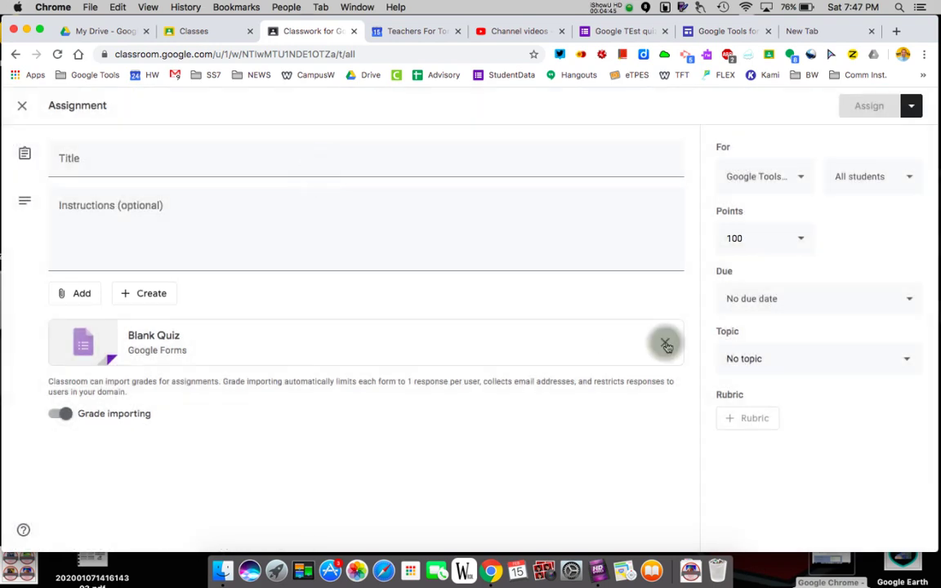
# Attach the existing "Google TEst quiz" form from Google Drive to the assignment.
pyautogui.click(72, 298)
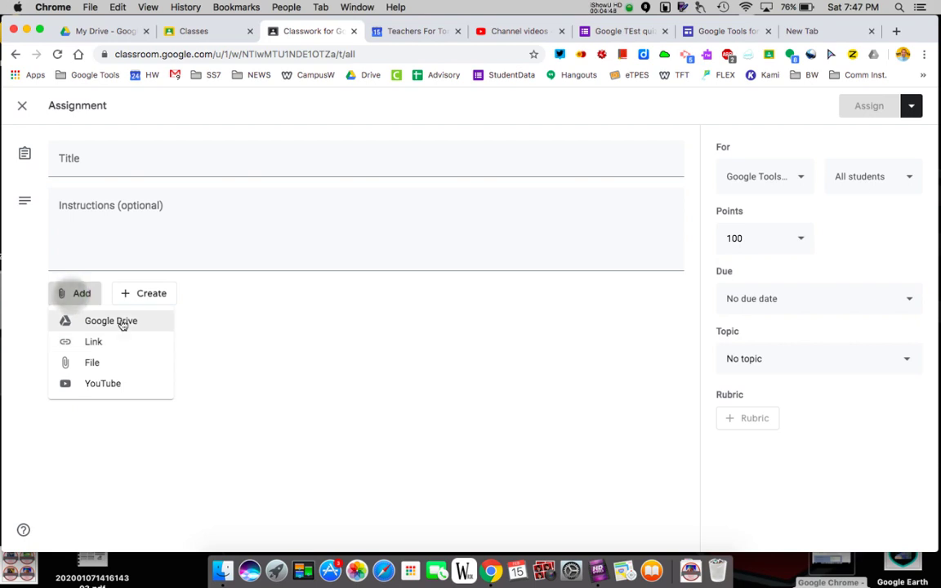
pyautogui.click(121, 324)
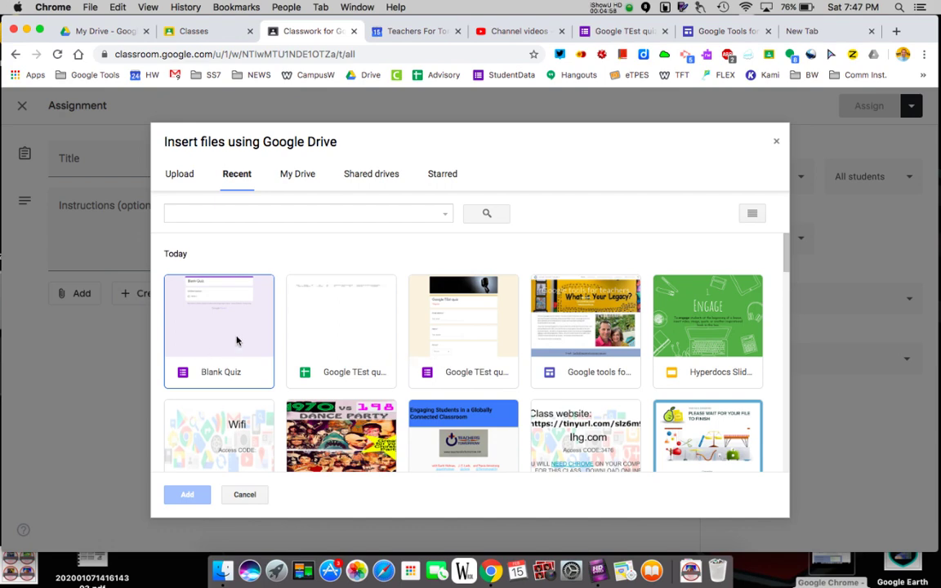
pyautogui.click(463, 333)
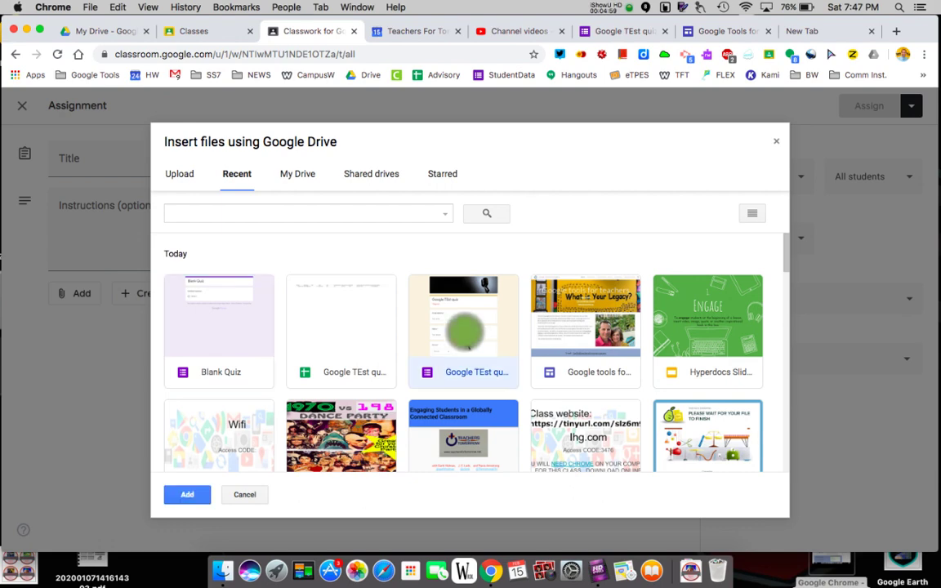
pyautogui.click(189, 493)
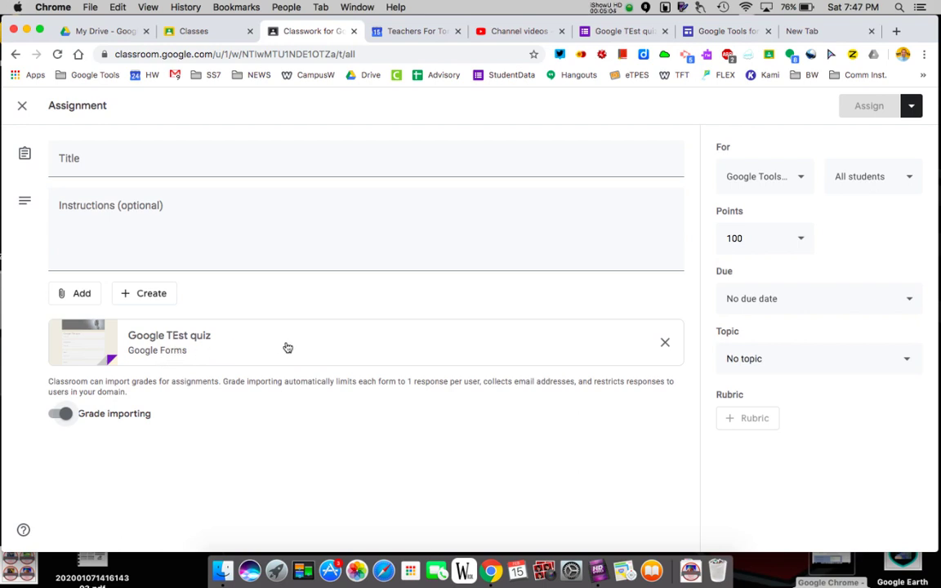
# Set the quiz assignment's points to 15.
pyautogui.click(768, 238)
pyautogui.press('BackSpace')
pyautogui.press('BackSpace')
pyautogui.press('BackSpace')
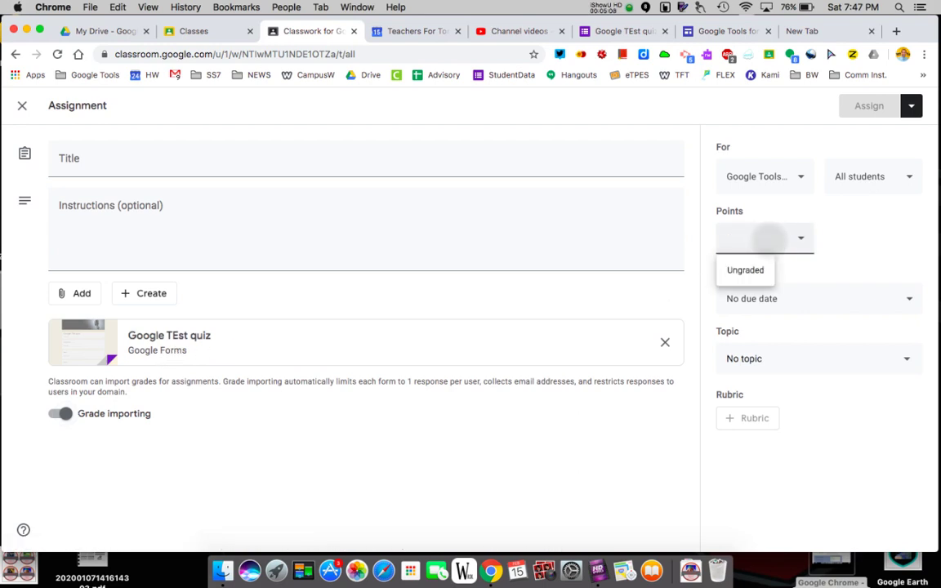
pyautogui.click(884, 258)
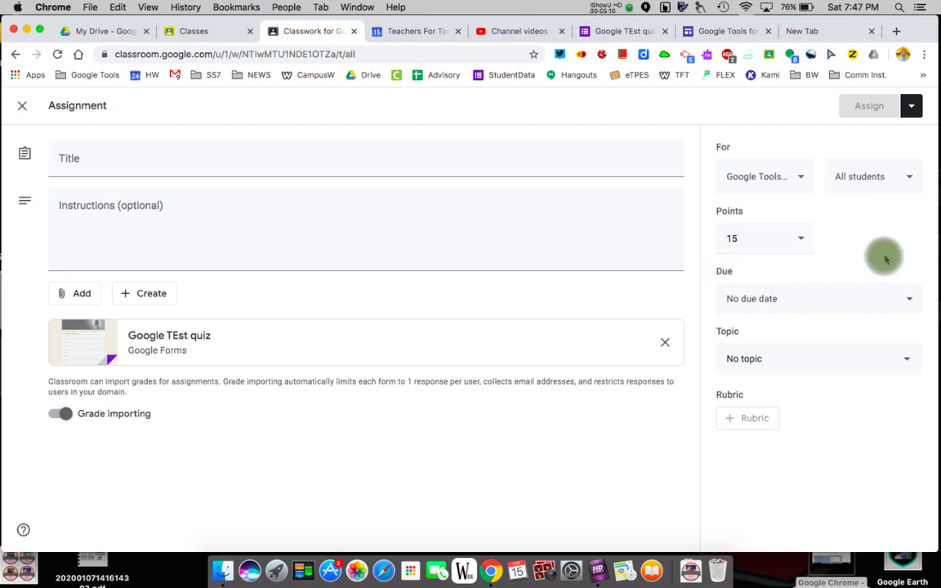
# Set the quiz assignment's due date to Feb 18, 2020.
pyautogui.click(846, 297)
pyautogui.click(840, 351)
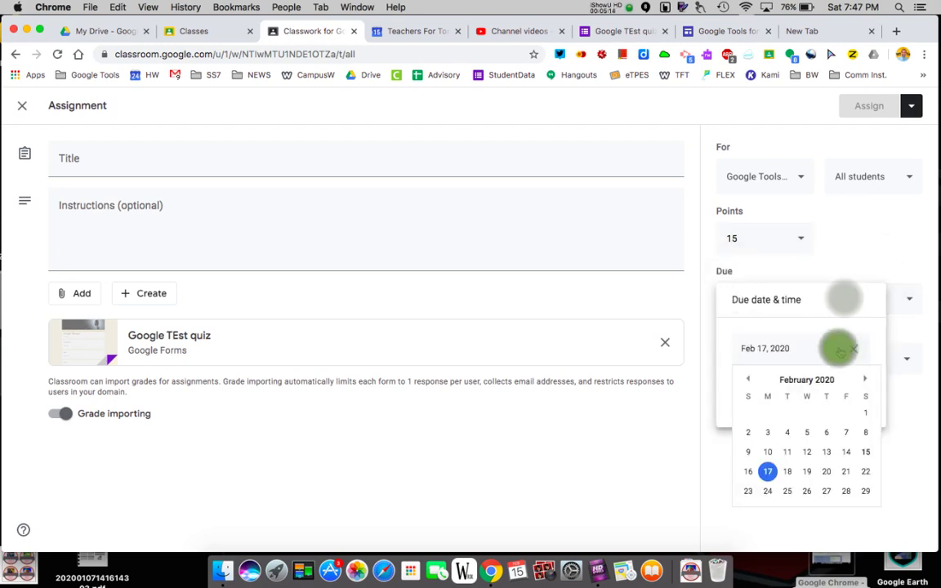
pyautogui.click(787, 472)
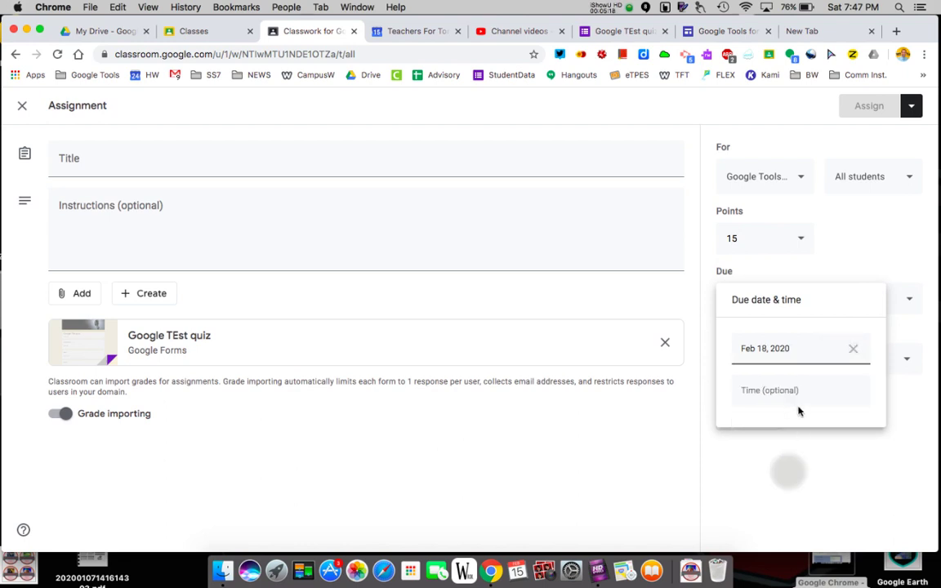
# Close the quiz assignment's due date settings and look over its topic options.
pyautogui.click(808, 459)
pyautogui.click(841, 356)
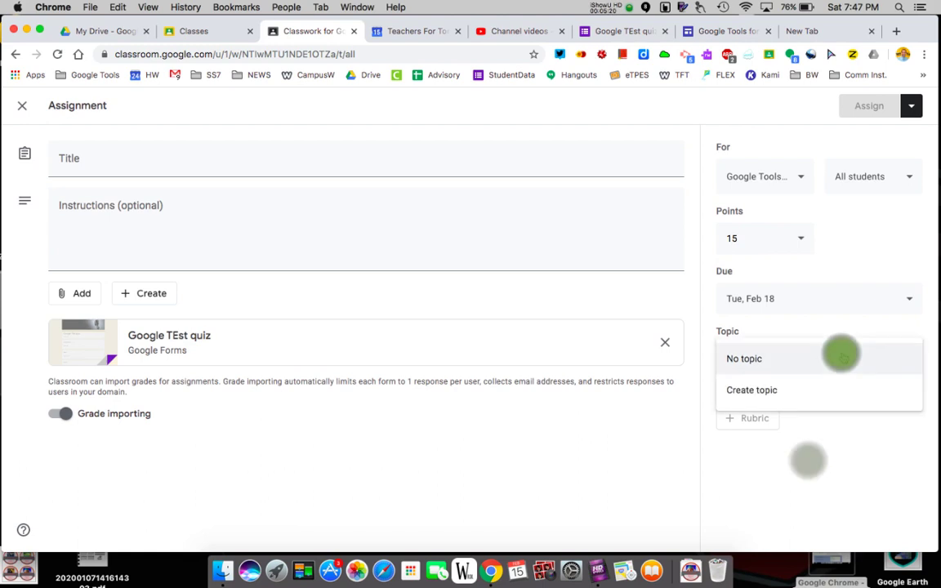
pyautogui.click(845, 464)
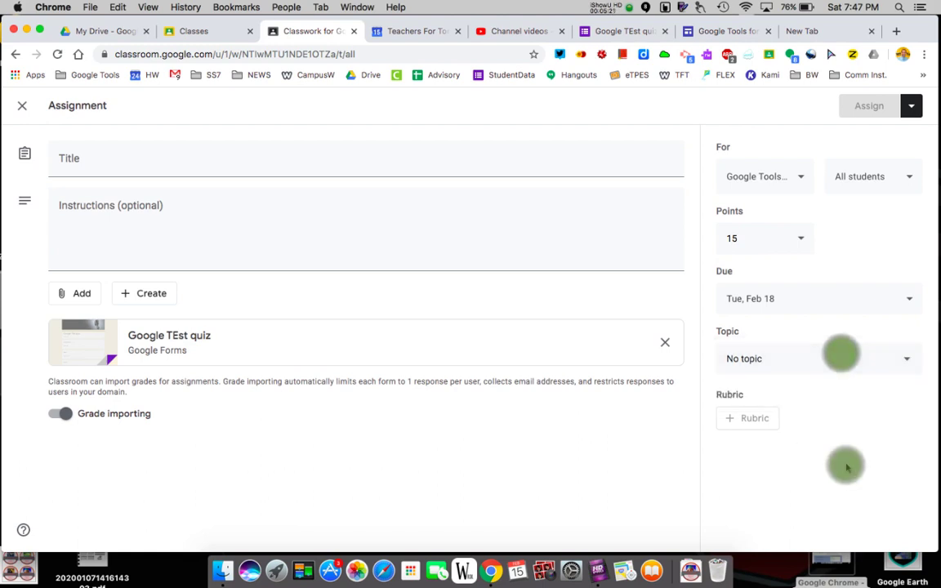
# Switch to Google Calendar, reload the February 2020 class calendar, and return to the assignment draft.
pyautogui.click(412, 31)
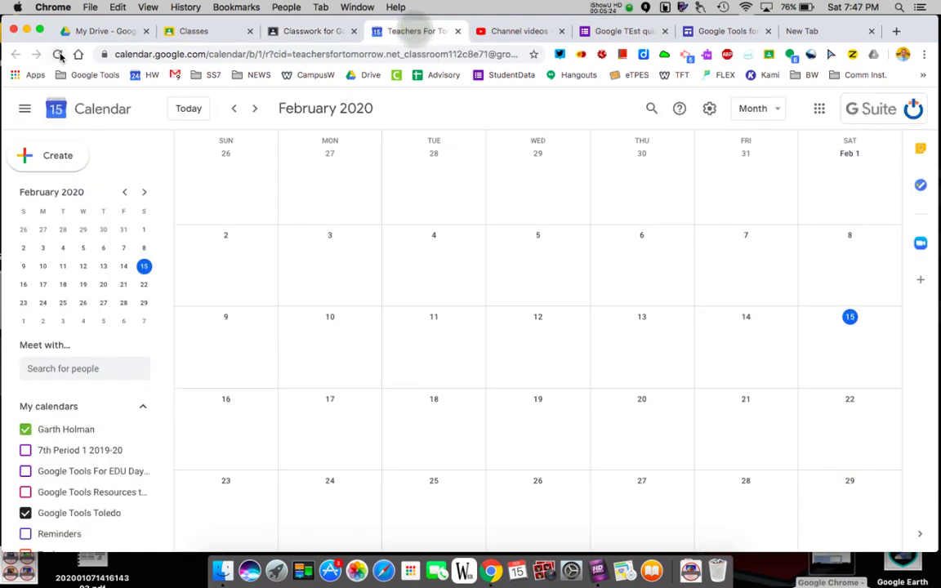
pyautogui.click(56, 54)
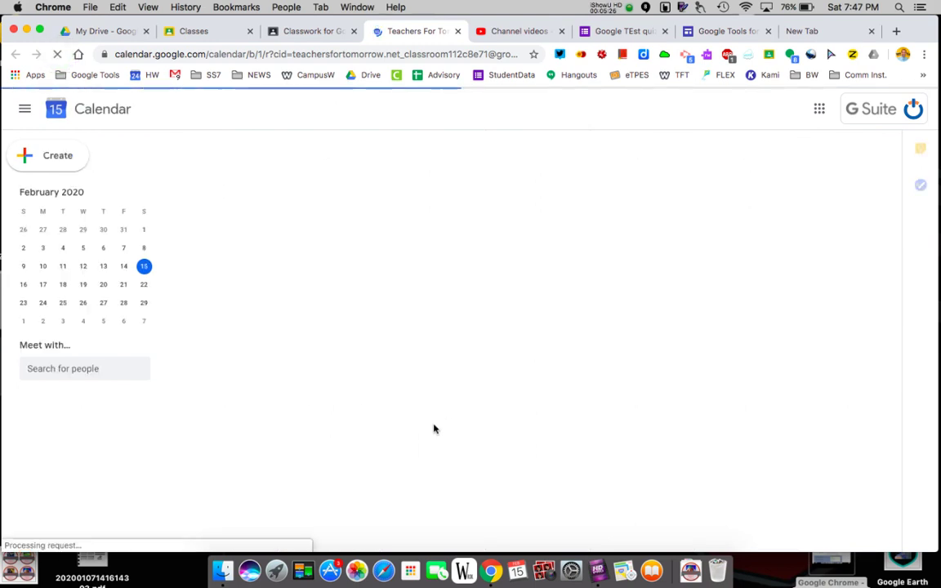
pyautogui.click(304, 32)
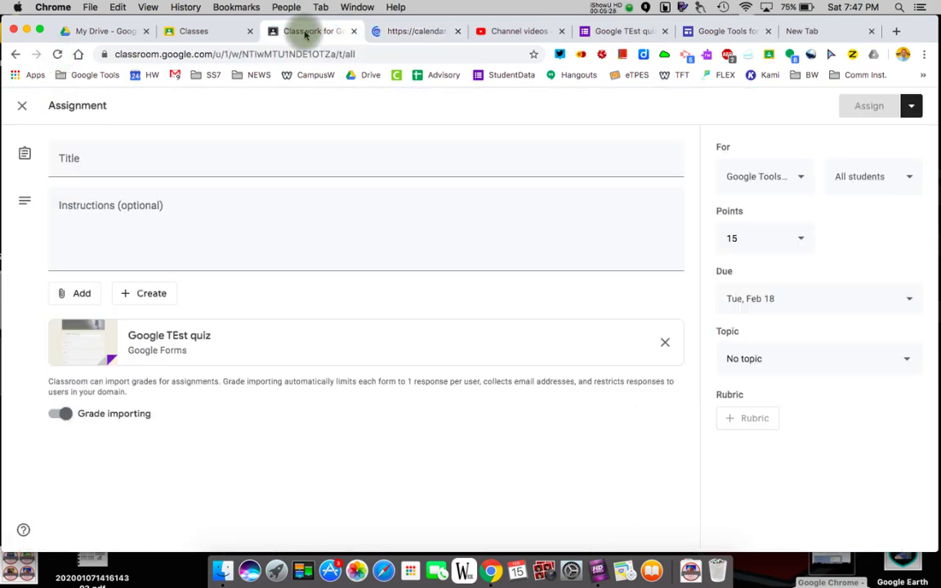
# Create the topic "Test" for the quiz assignment and title the assignment "Test QUiz".
pyautogui.click(831, 367)
pyautogui.click(791, 393)
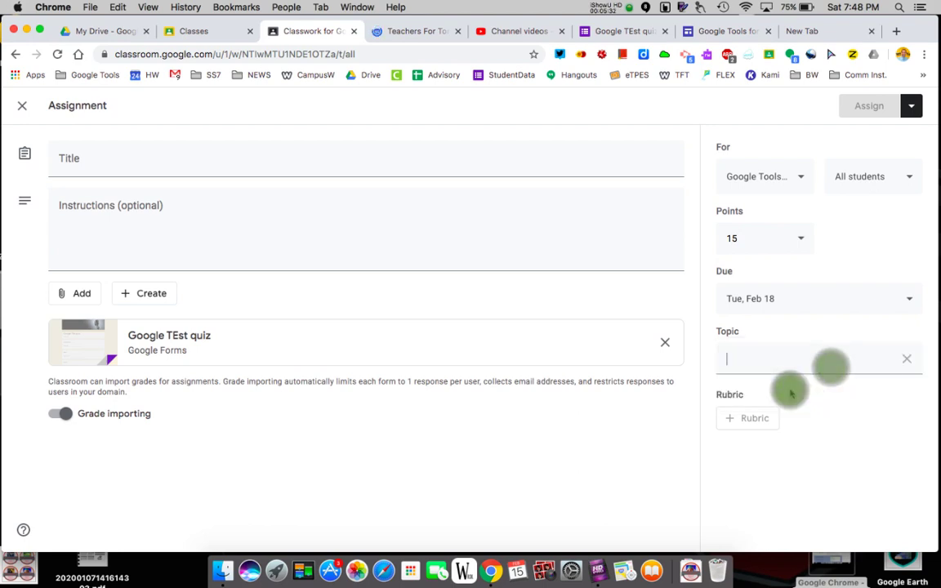
pyautogui.write('Test')
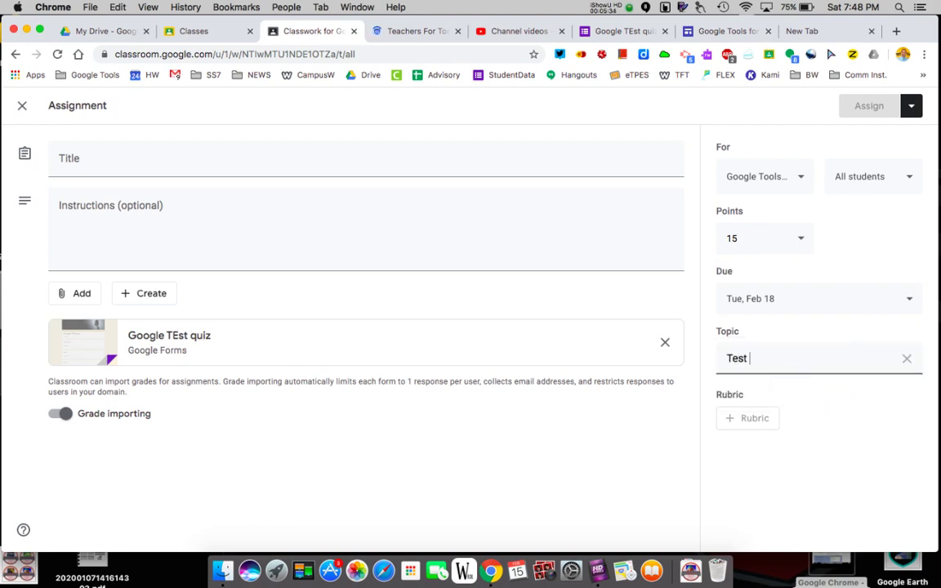
pyautogui.click(829, 425)
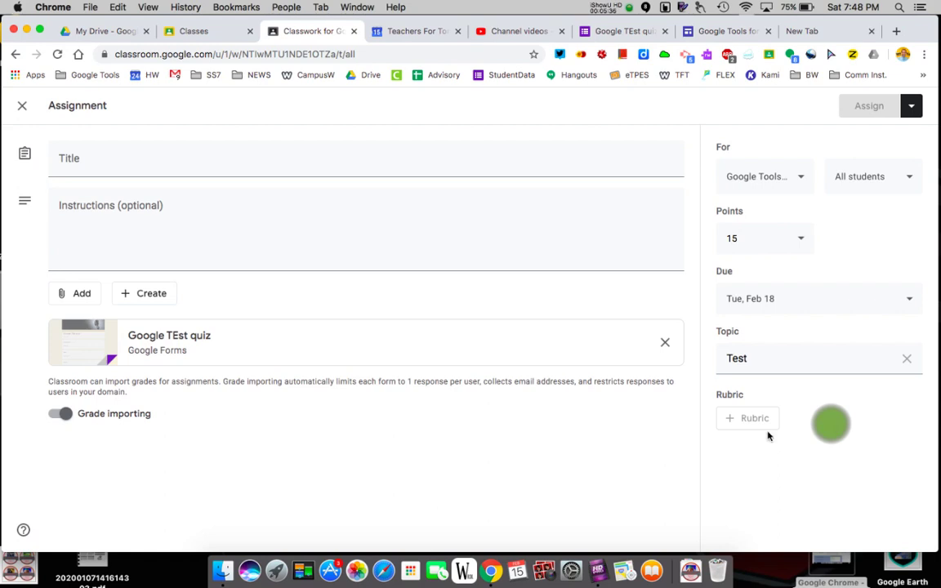
pyautogui.click(227, 166)
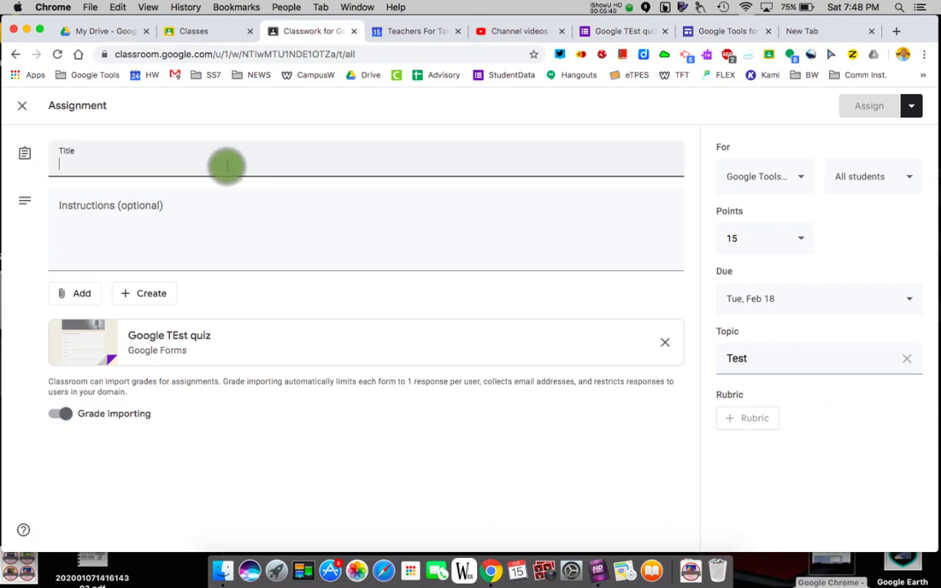
pyautogui.write('Test QUiz')
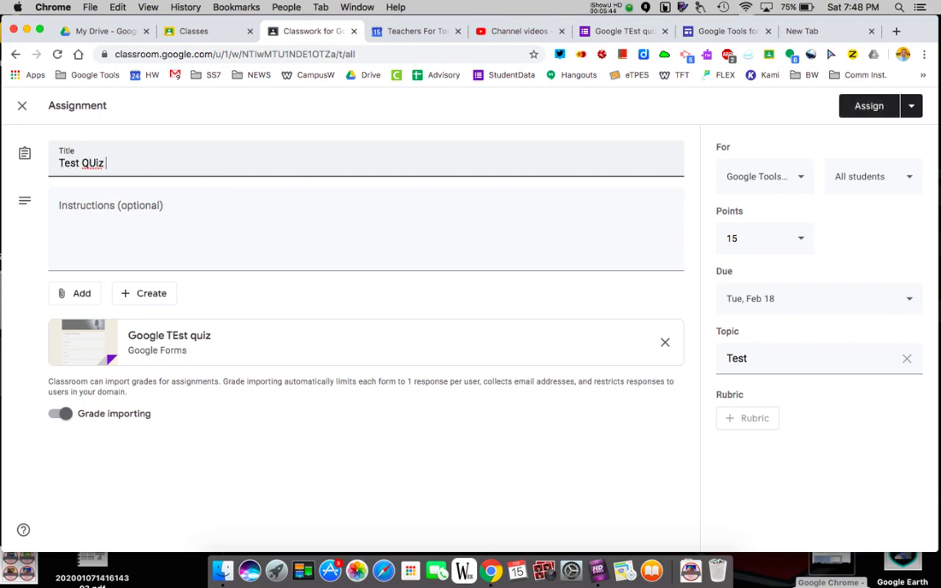
# Enter the instructions "Take this to see how google classroom works with forms." and assign the quiz to the class.
pyautogui.click(98, 234)
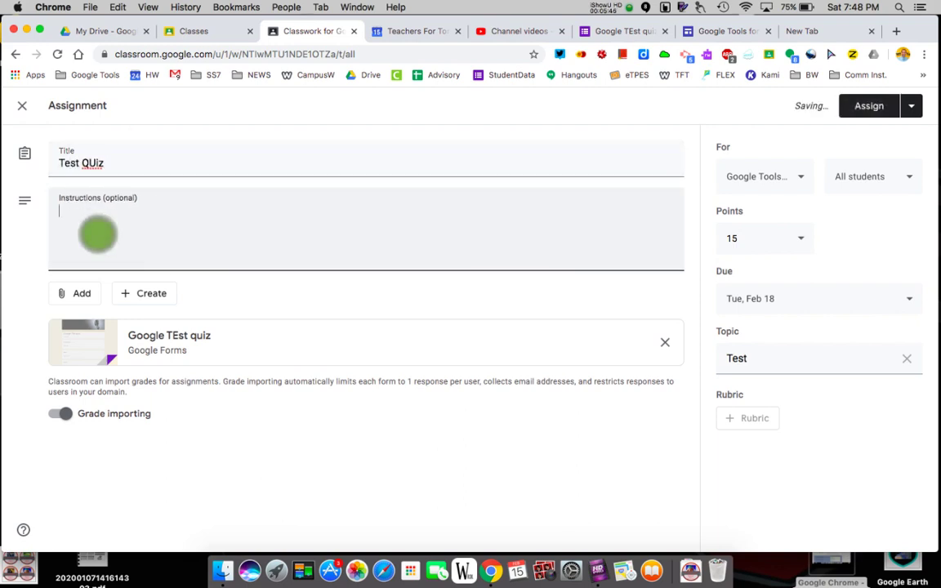
pyautogui.write('Take')
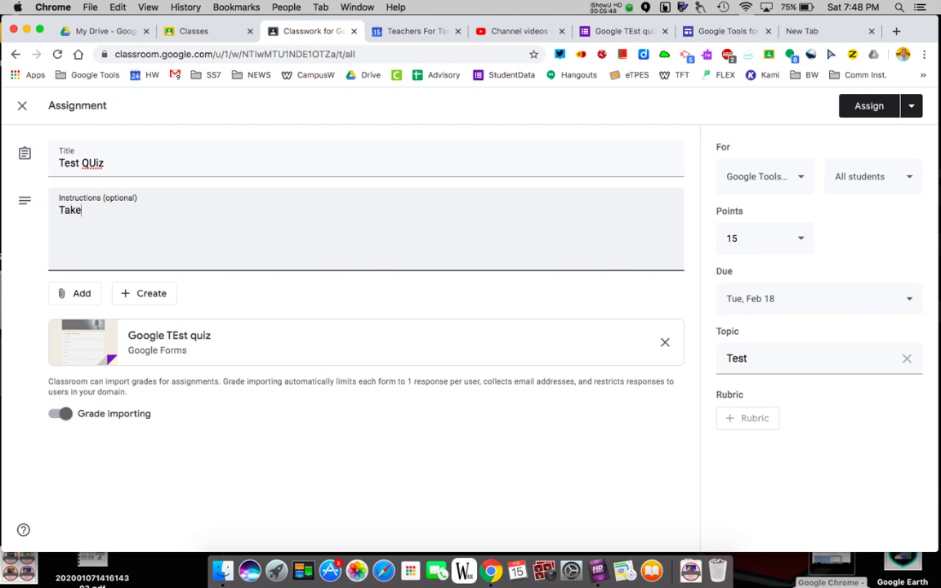
pyautogui.write(' this to see h')
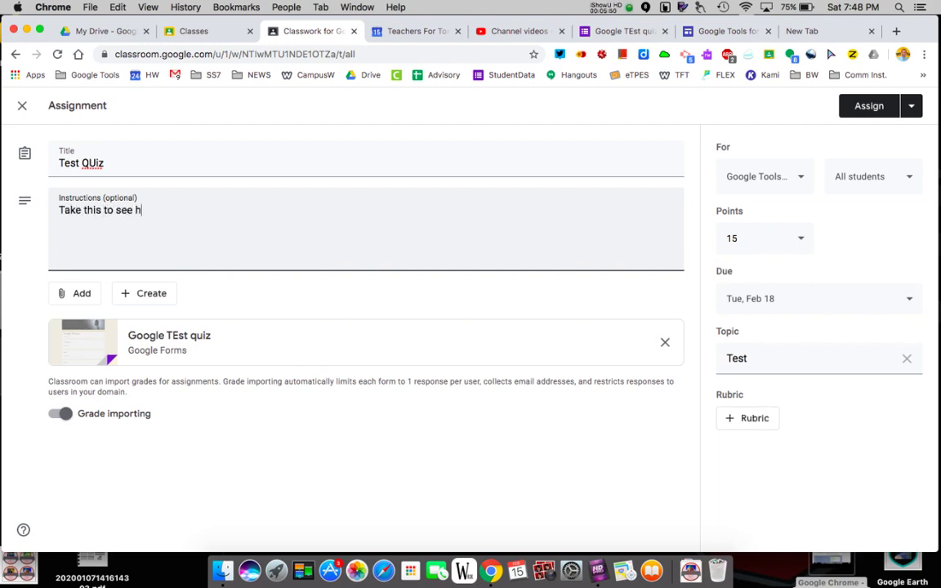
pyautogui.write('ow google classroom works')
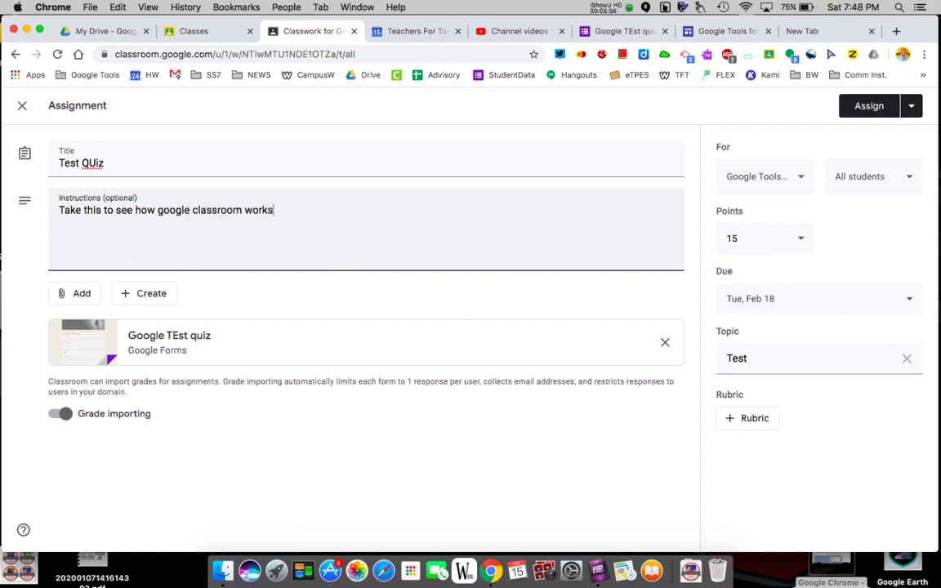
pyautogui.write(' with forms.')
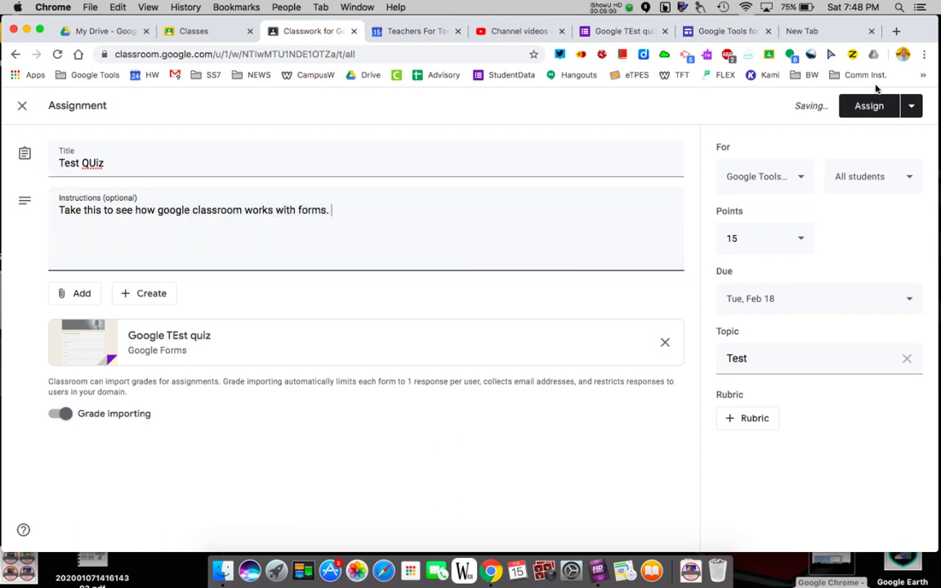
pyautogui.click(872, 107)
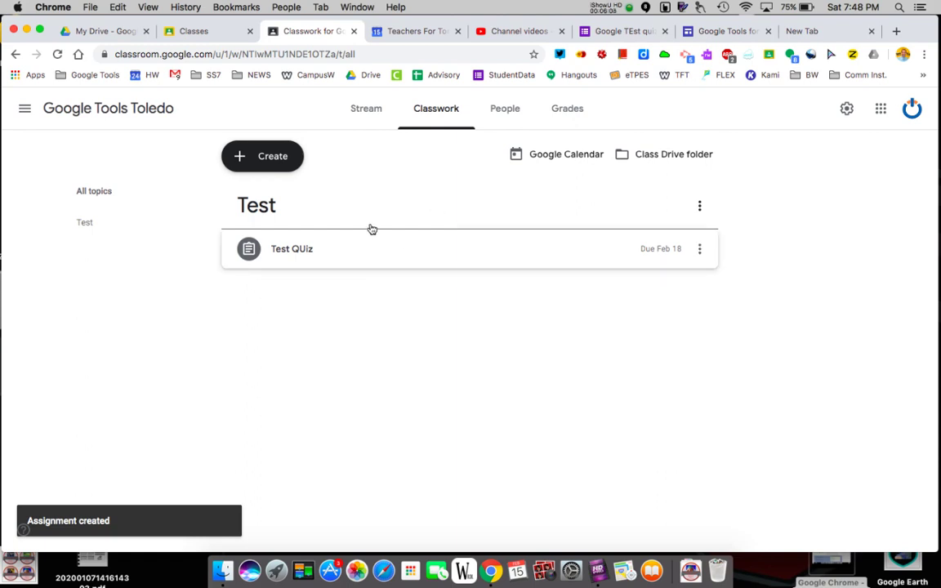
# Review the Test QUiz assignment's event details in Google Calendar, close them, and return to the classwork page.
pyautogui.click(416, 31)
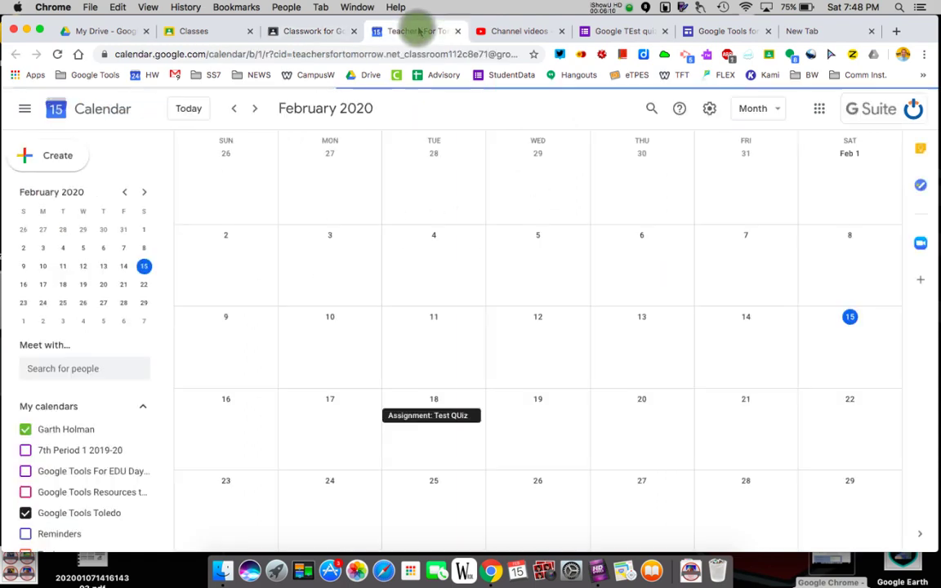
pyautogui.click(424, 417)
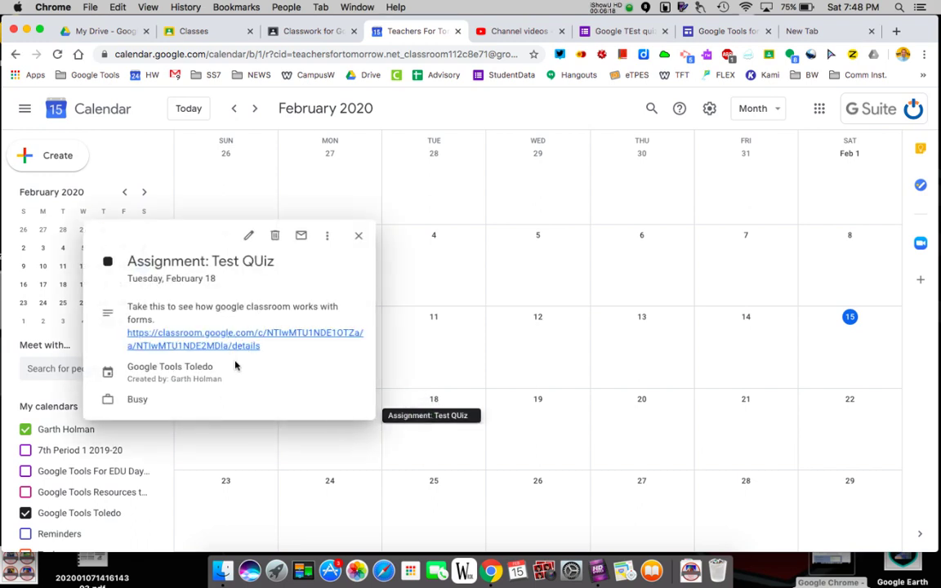
pyautogui.click(359, 235)
pyautogui.click(325, 30)
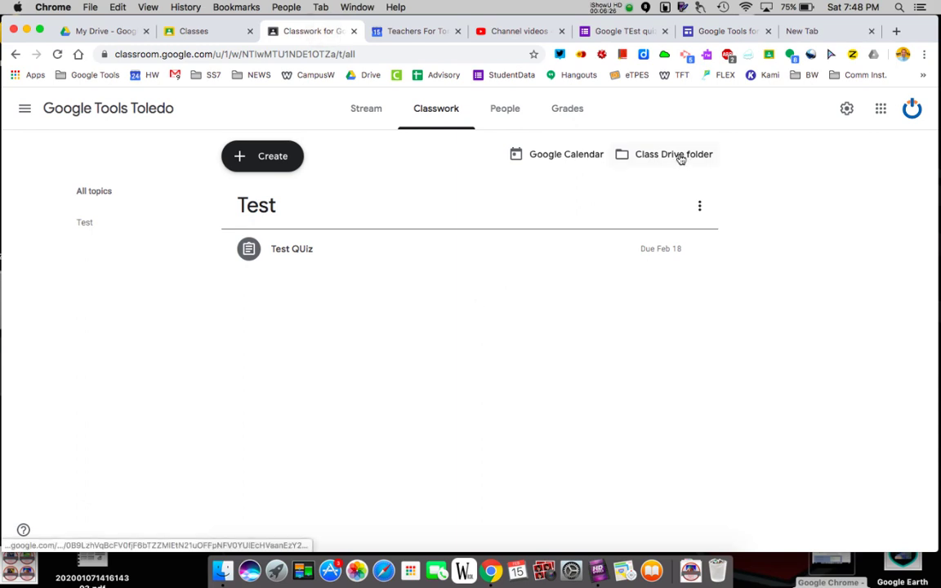
# Create a question asking "What are your thoughts about class?" and set its points to Ungraded.
pyautogui.click(268, 156)
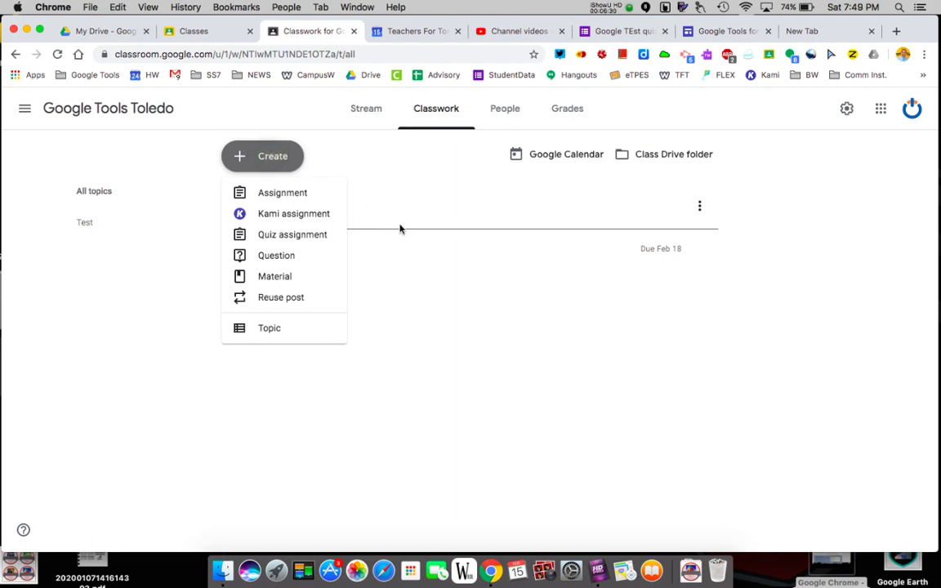
pyautogui.doubleClick(292, 259)
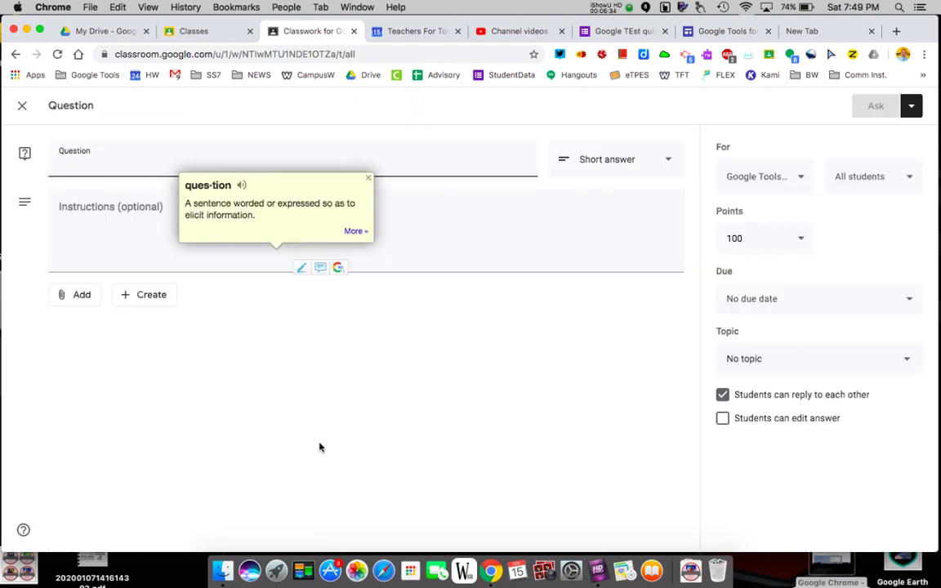
pyautogui.write('h')
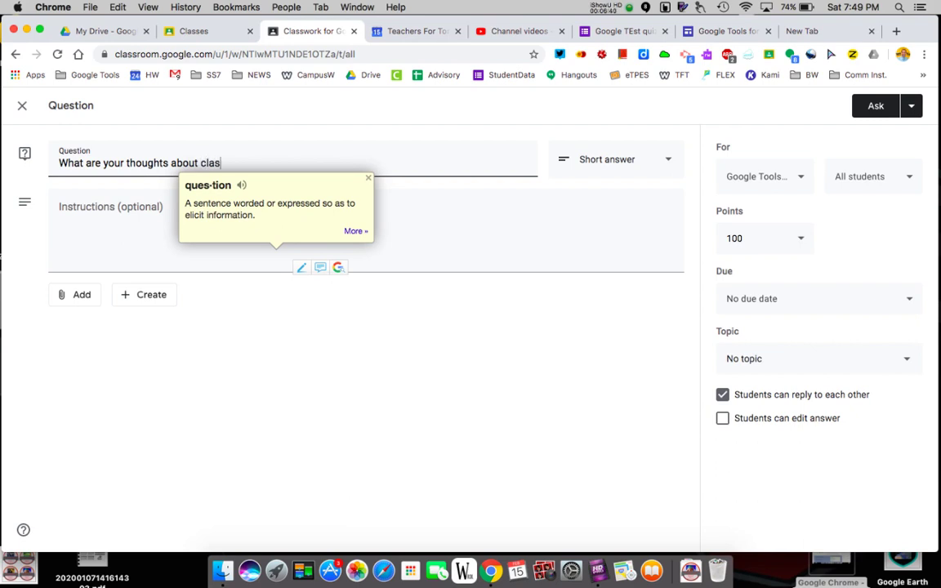
pyautogui.click(465, 420)
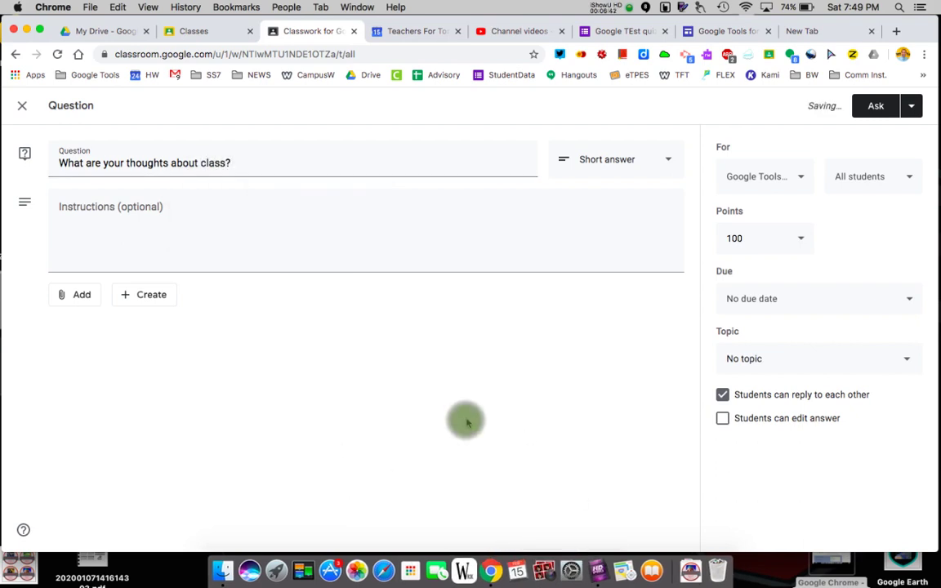
pyautogui.click(790, 241)
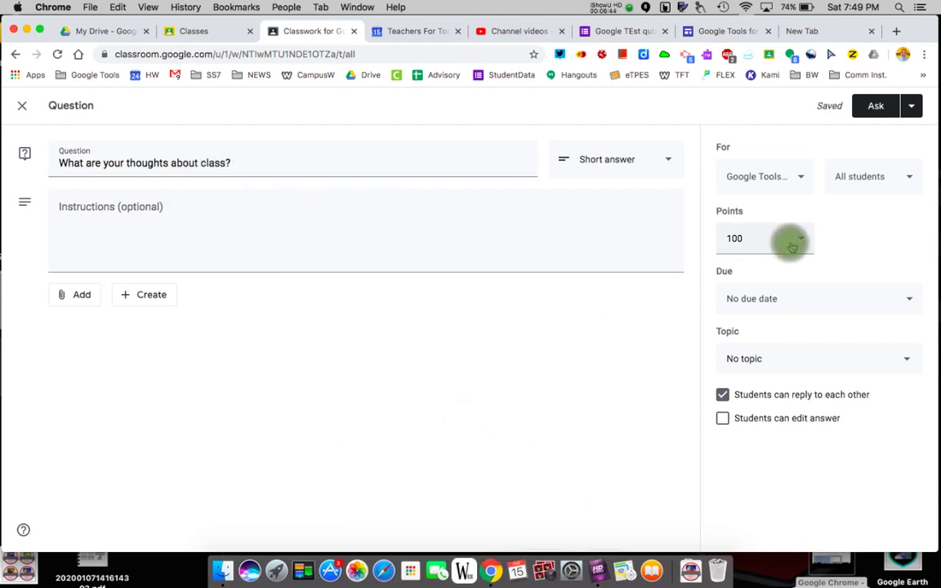
pyautogui.click(746, 270)
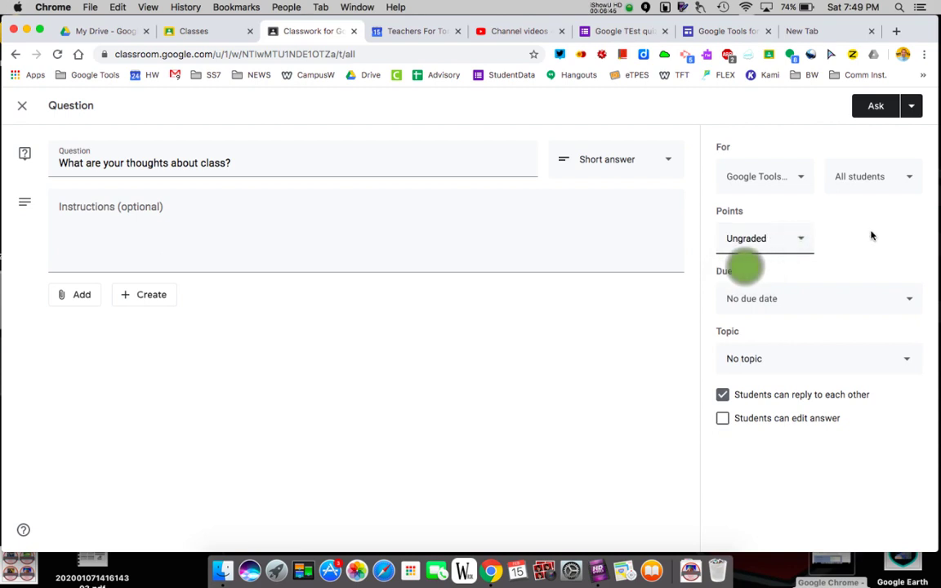
# Set the question's due date to Thu, Feb 20 and post it to the class.
pyautogui.click(879, 302)
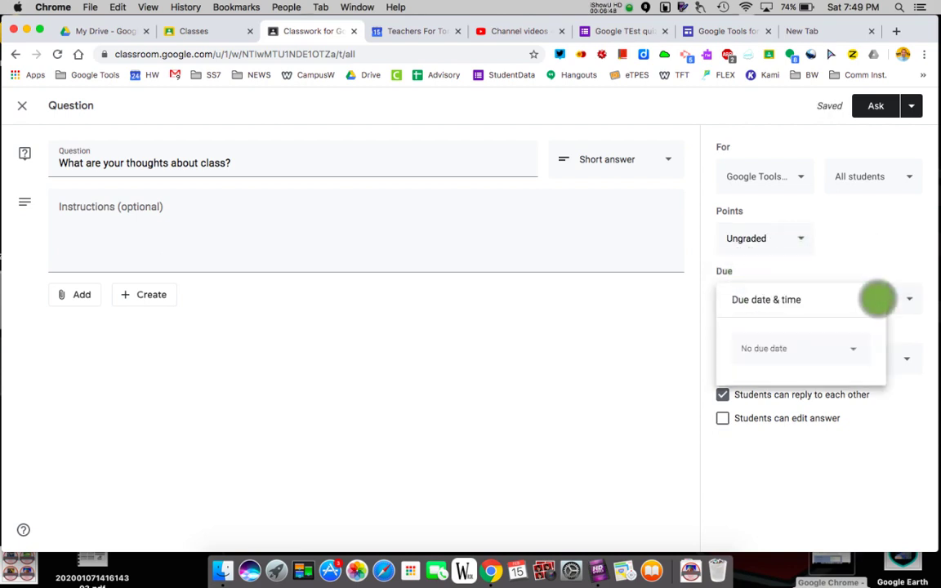
pyautogui.click(853, 348)
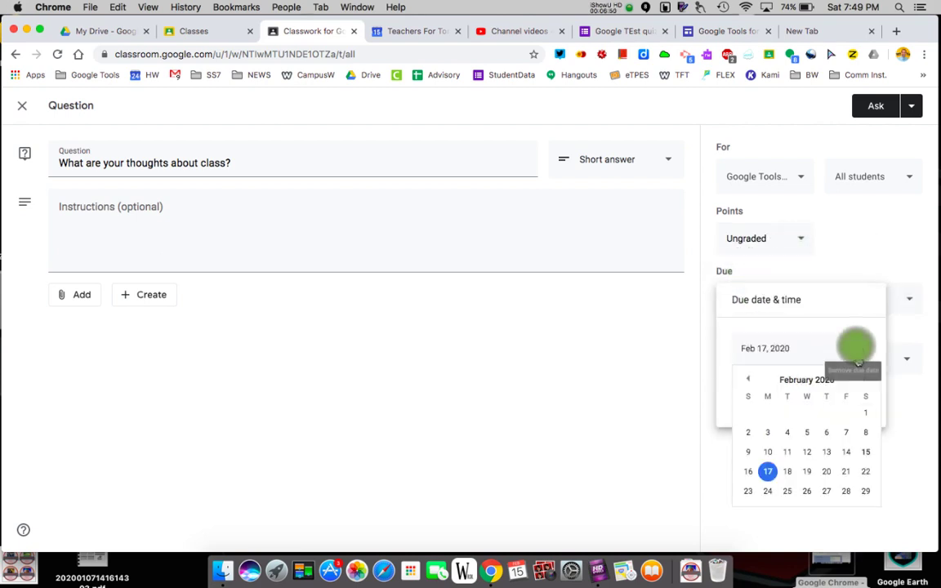
pyautogui.click(825, 471)
pyautogui.doubleClick(825, 467)
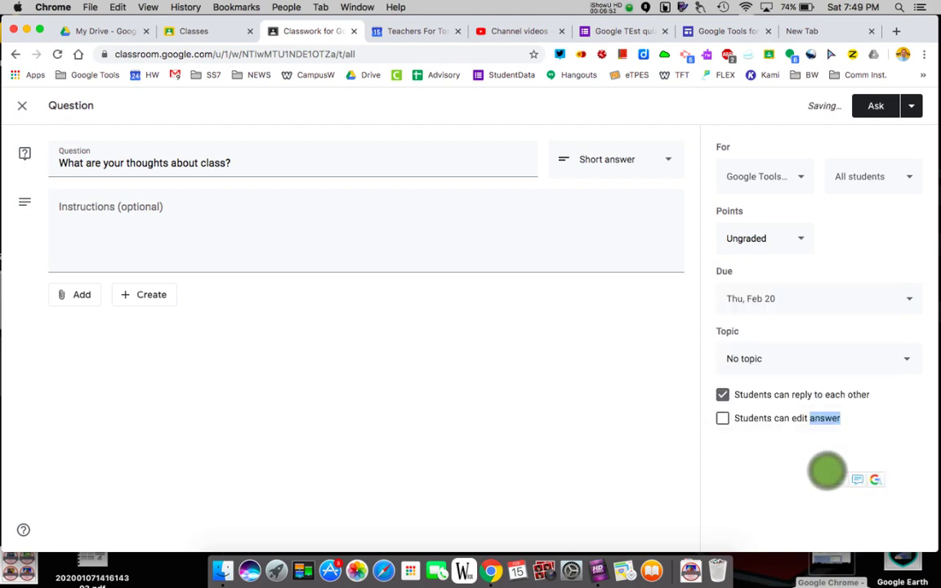
pyautogui.click(760, 457)
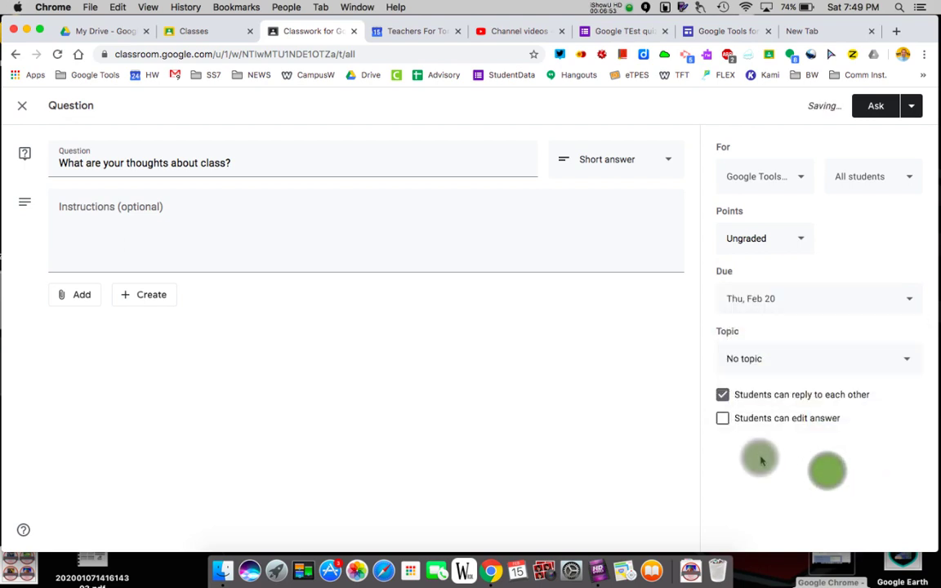
pyautogui.click(876, 107)
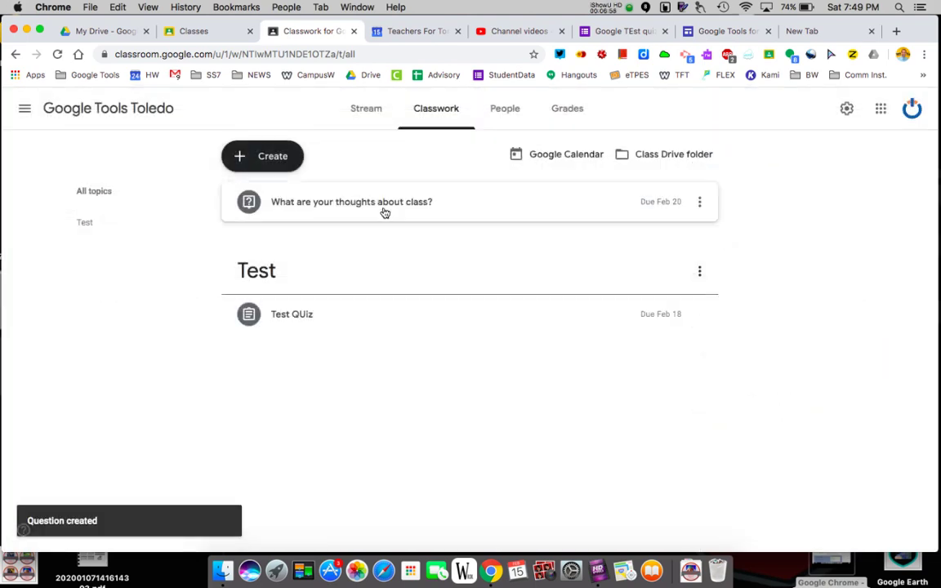
# View the student answers page for the class thoughts question and return to the classwork page.
pyautogui.click(546, 200)
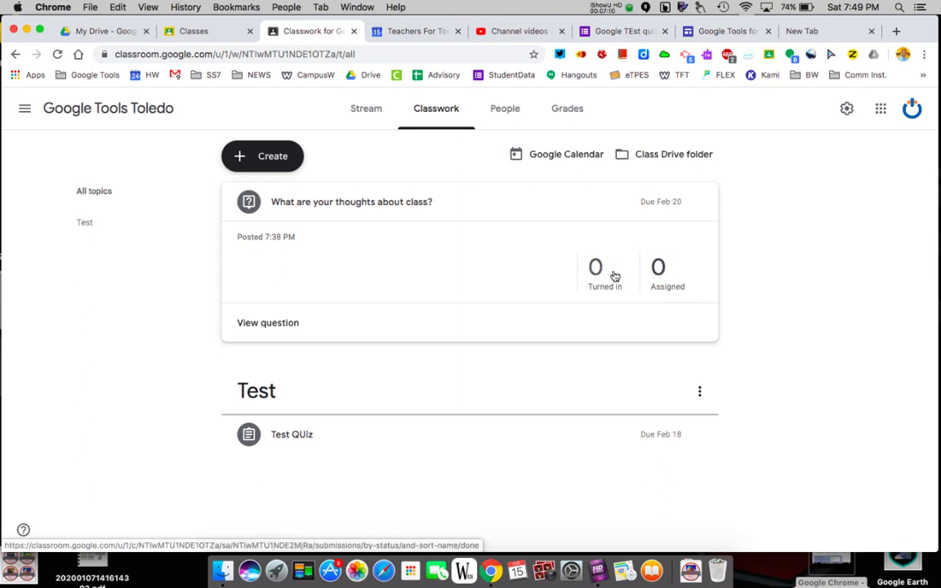
pyautogui.click(601, 278)
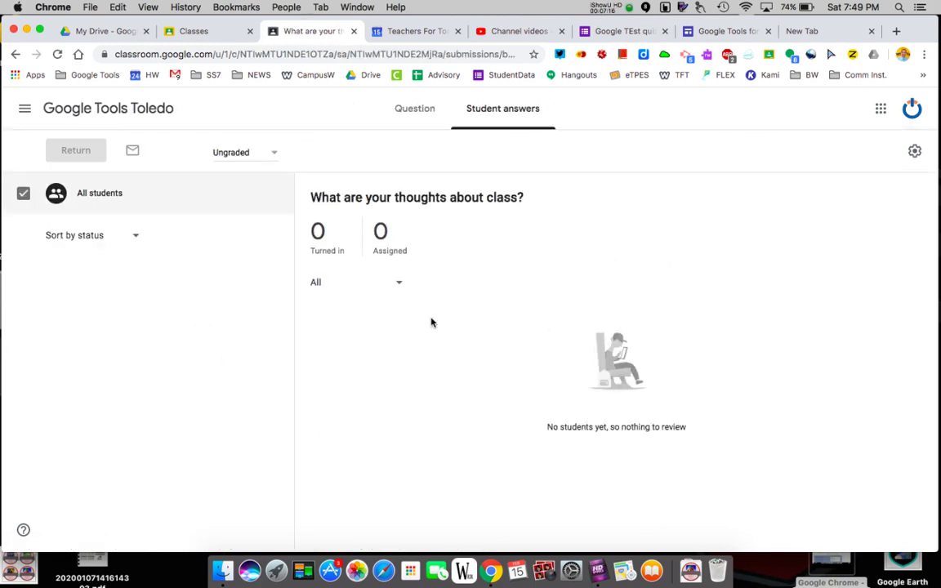
pyautogui.click(16, 54)
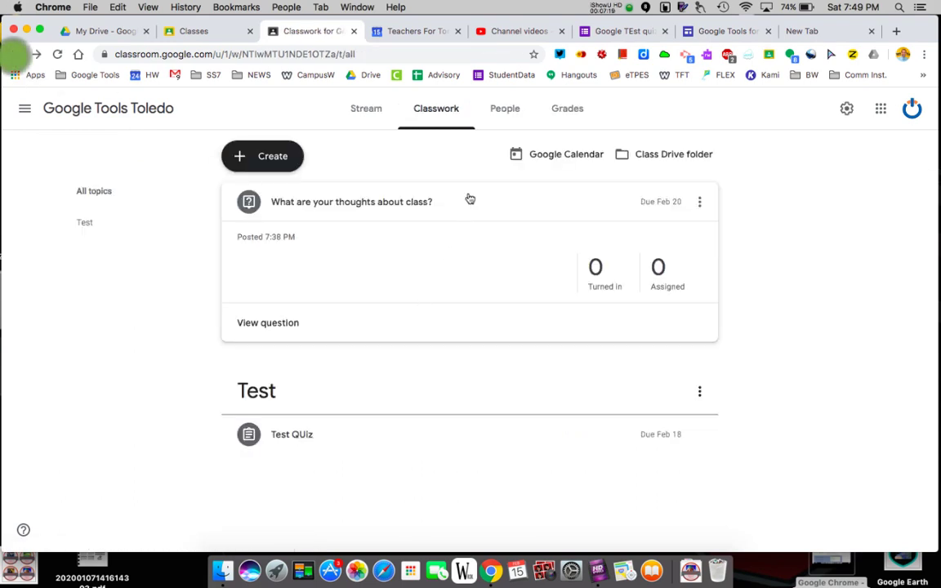
pyautogui.click(272, 155)
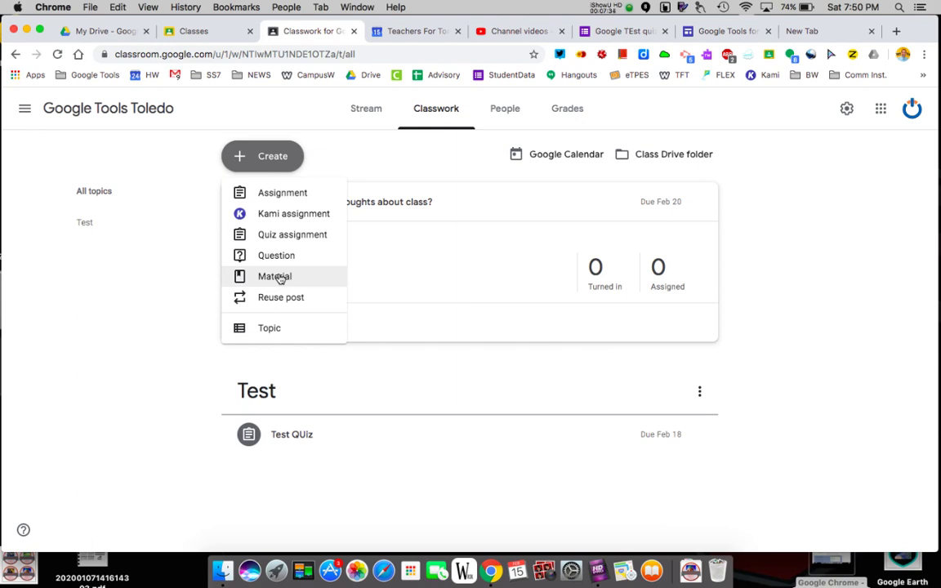
pyautogui.click(403, 360)
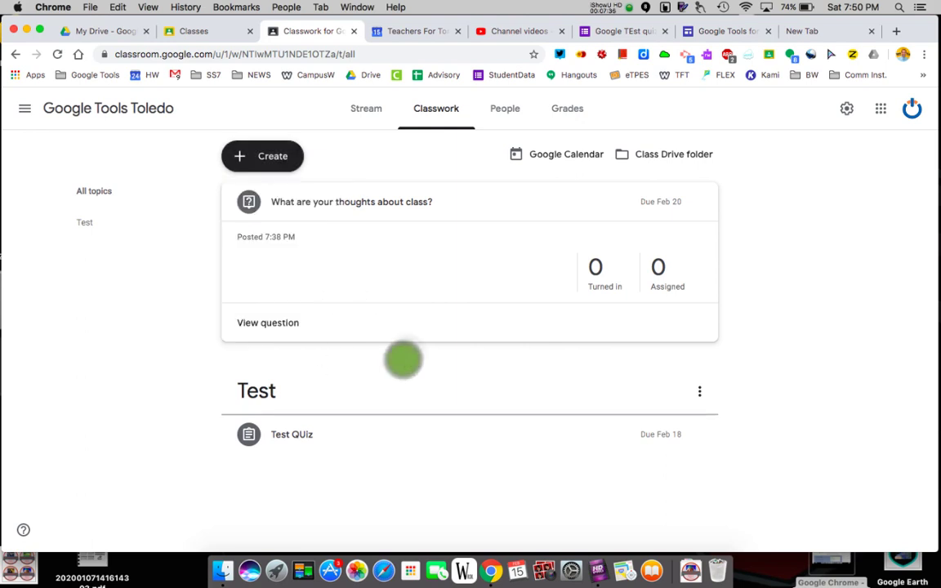
# Review the posts in the class stream and return to the classwork page showing all topics.
pyautogui.click(366, 108)
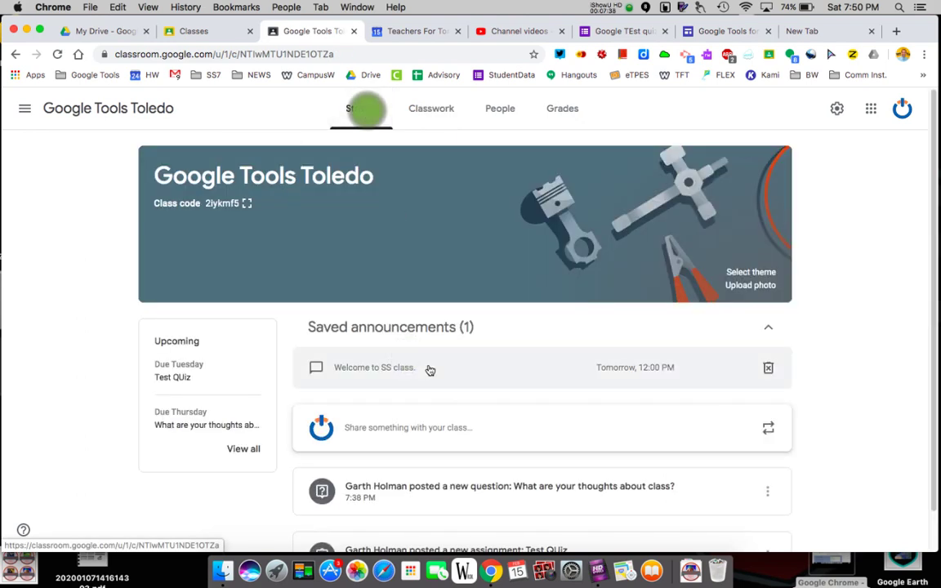
pyautogui.scroll(-1, 429, 370)
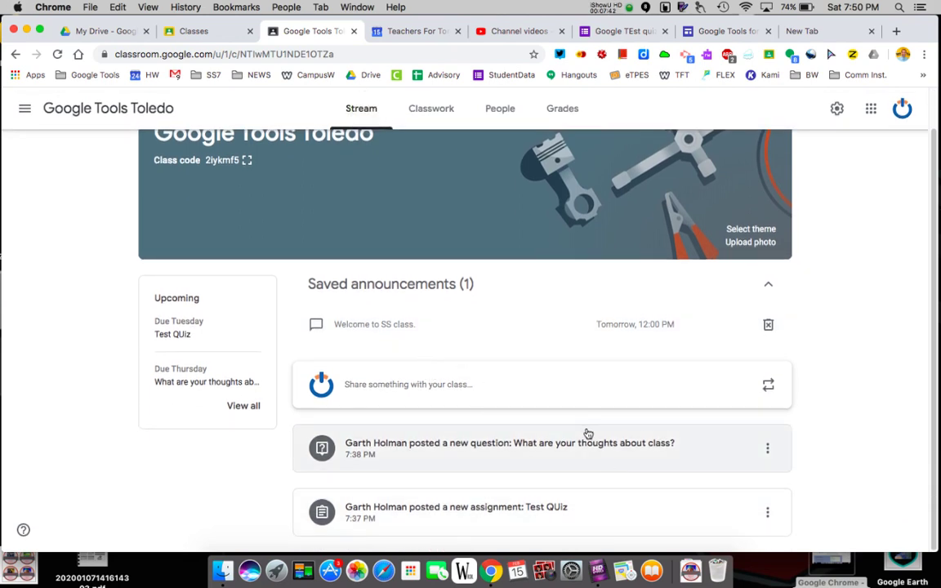
pyautogui.click(436, 109)
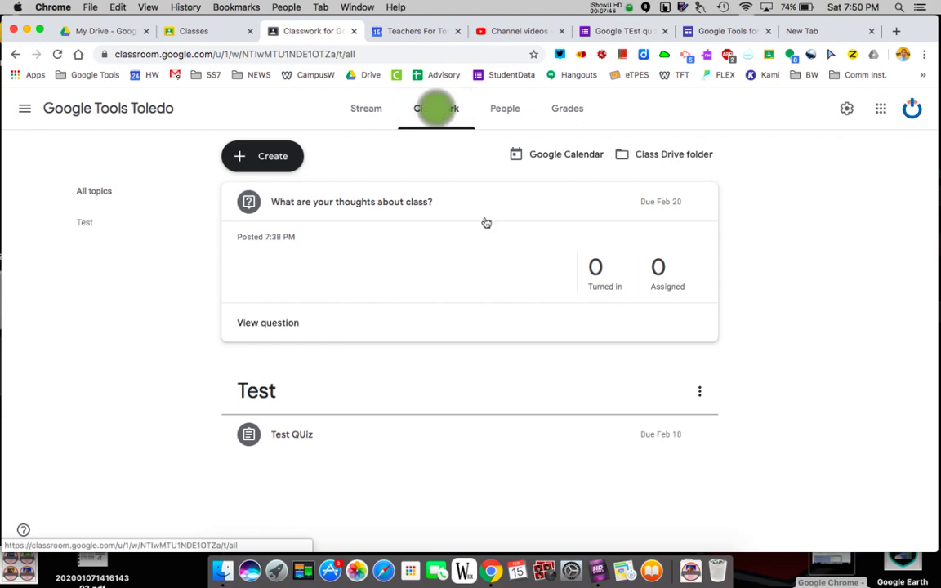
pyautogui.click(106, 191)
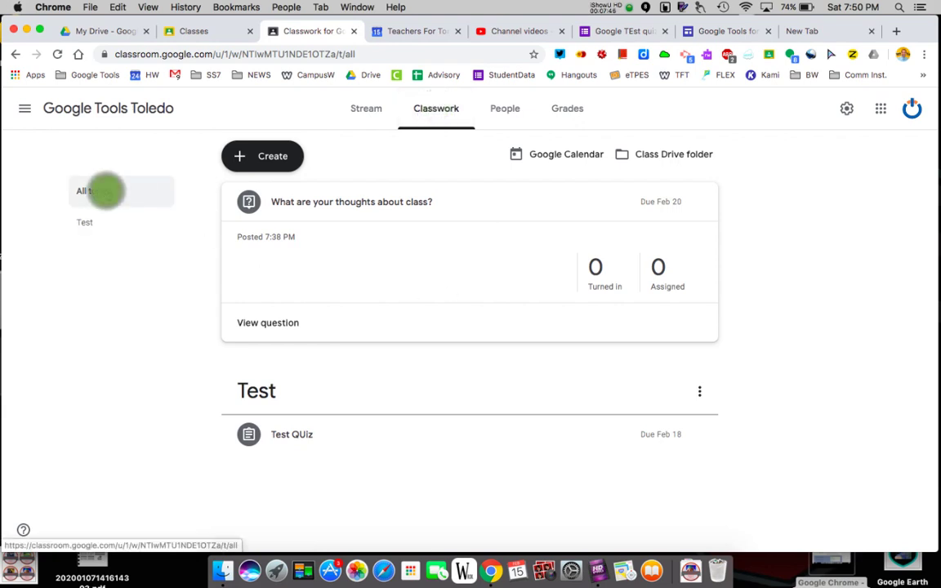
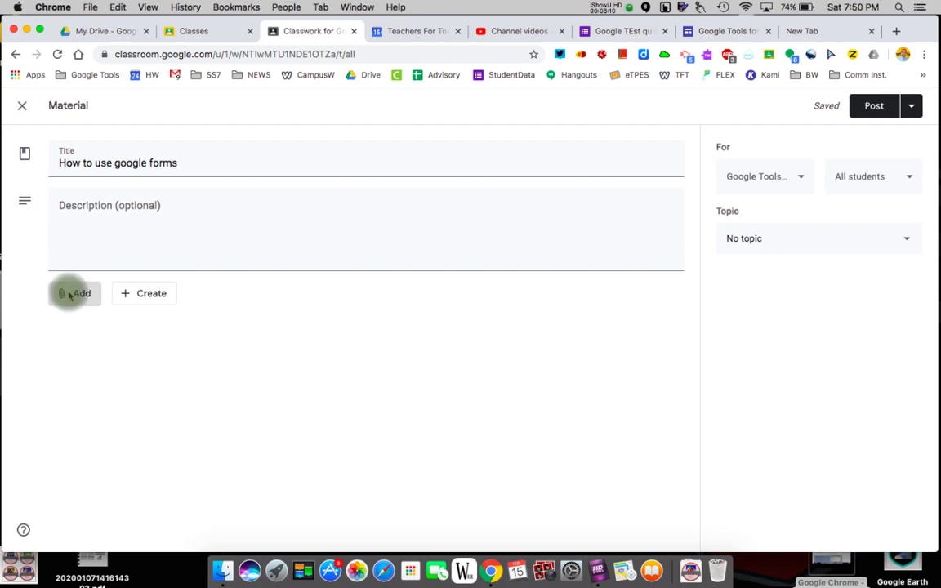
# Attach the recent Hyperdocs Slide Template presentation from Google Drive to the material.
pyautogui.click(118, 321)
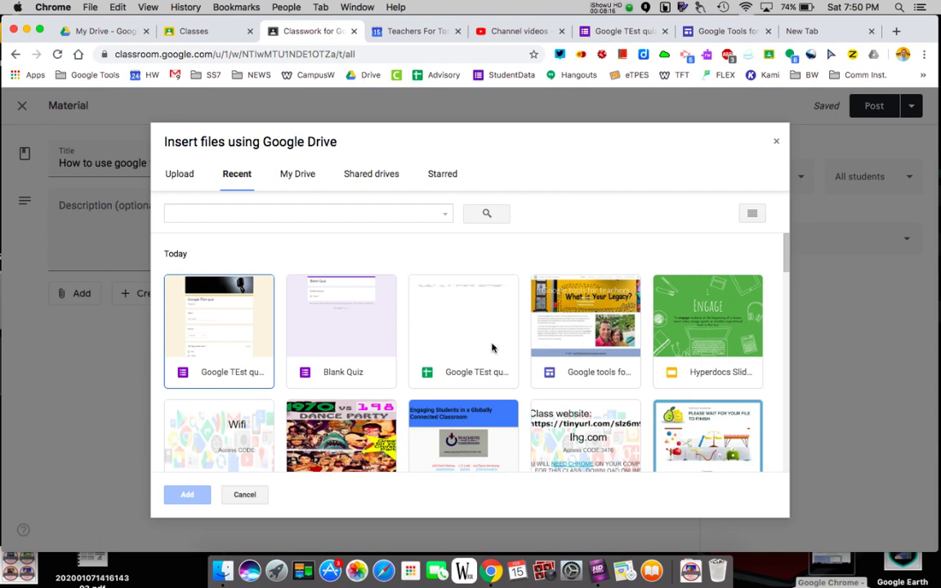
pyautogui.scroll(-1, 492, 348)
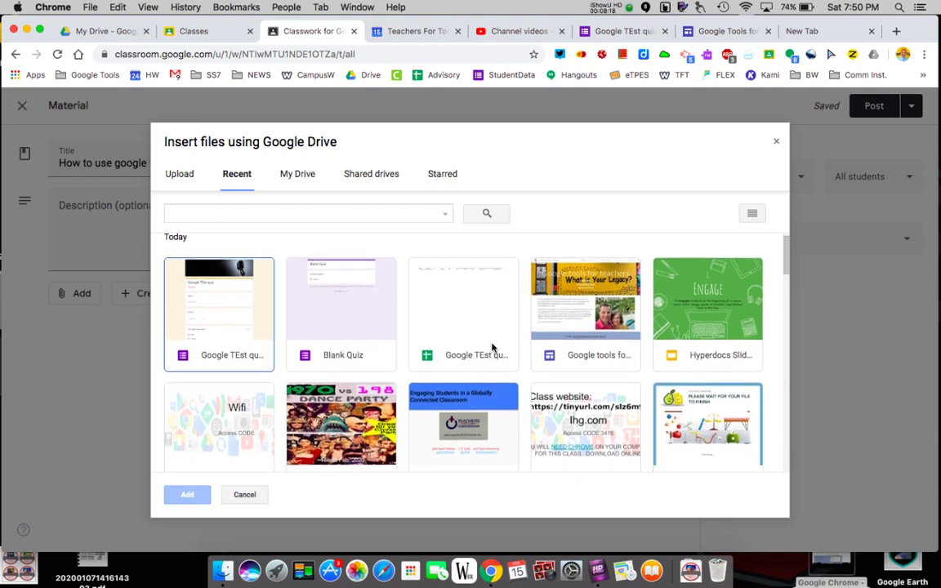
pyautogui.scroll(1, 572, 326)
pyautogui.click(707, 330)
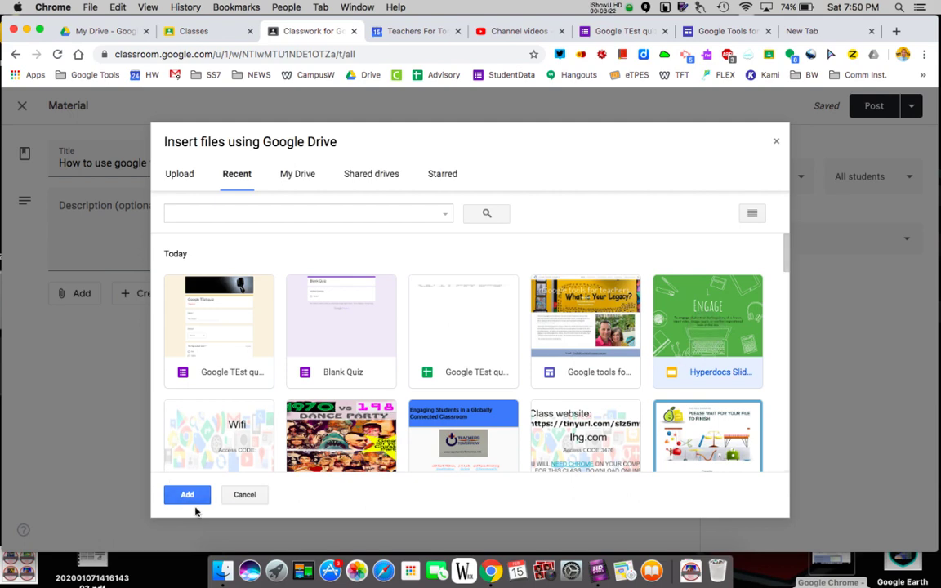
pyautogui.click(185, 494)
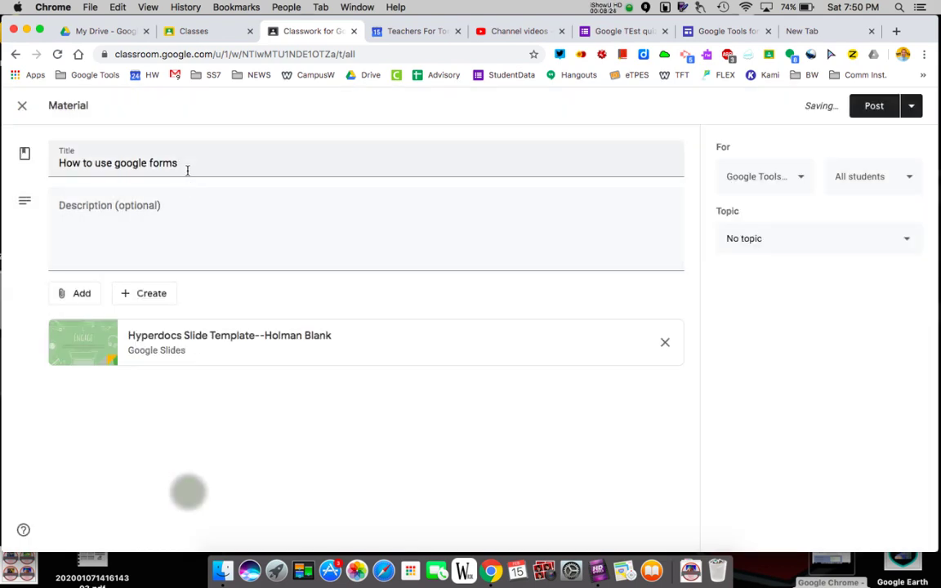
# Change the material's title to "How to build a hyperdoc".
pyautogui.moveTo(186, 162); pyautogui.dragTo(112, 162)
pyautogui.press('BackSpace')
pyautogui.press('BackSpace')
pyautogui.press('BackSpace')
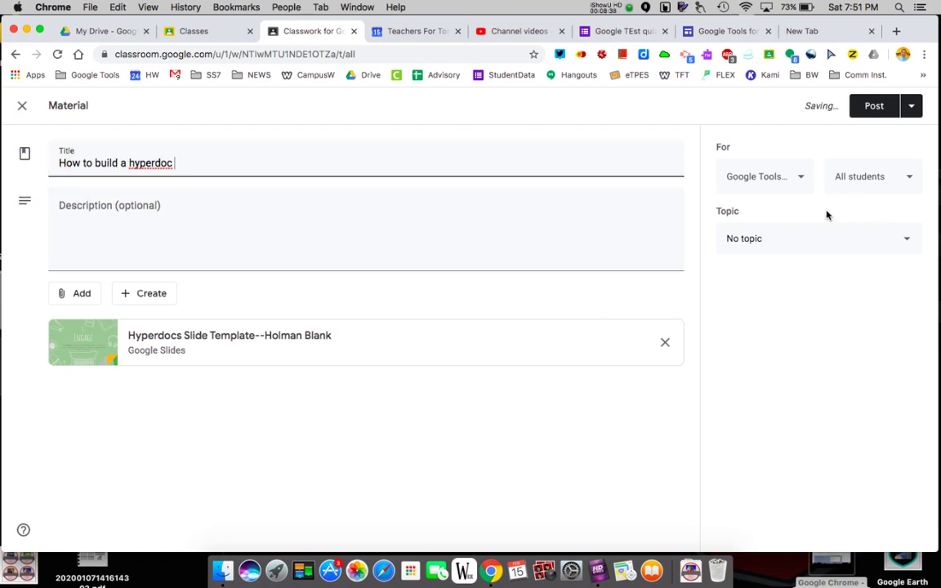
# Put the material under a new topic named Resources and post it to all students.
pyautogui.click(793, 180)
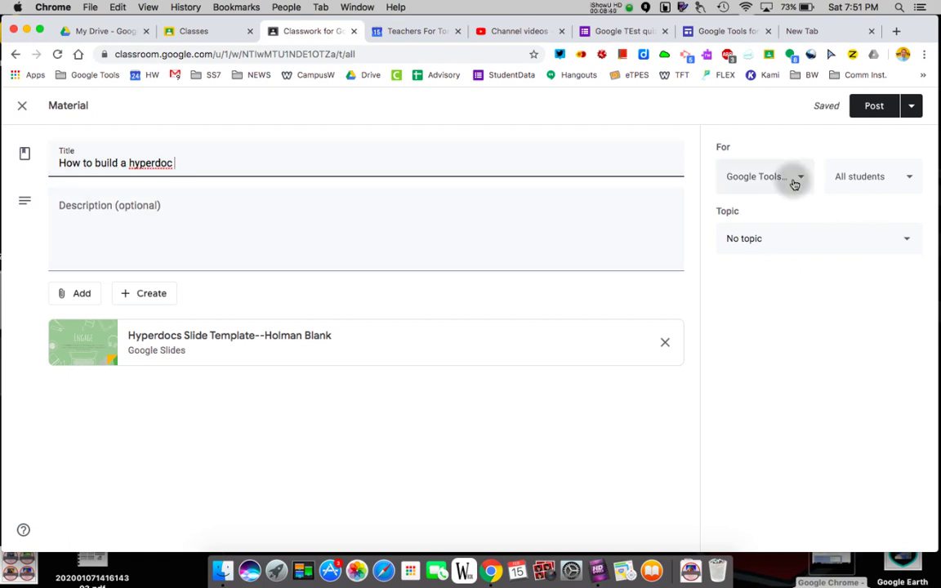
pyautogui.click(867, 452)
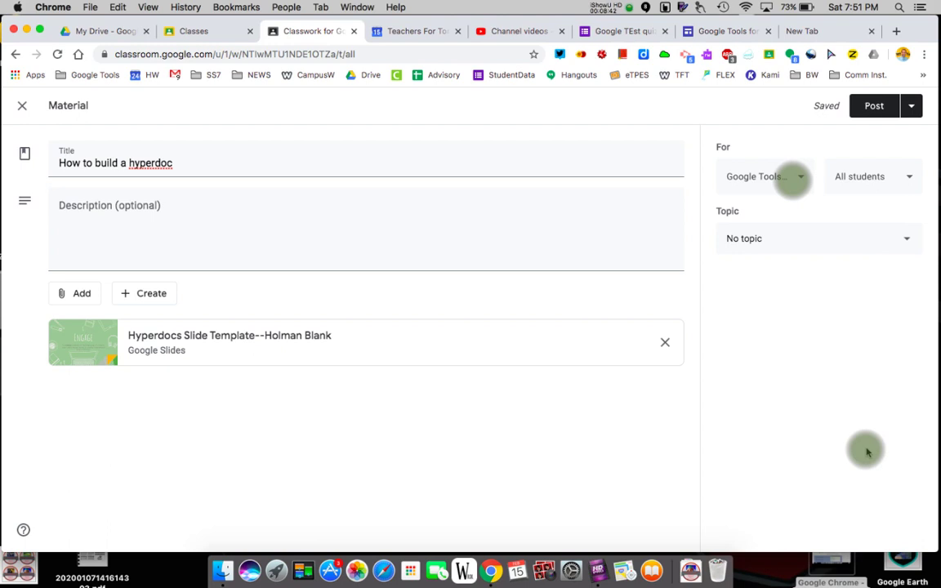
pyautogui.click(907, 239)
pyautogui.click(758, 323)
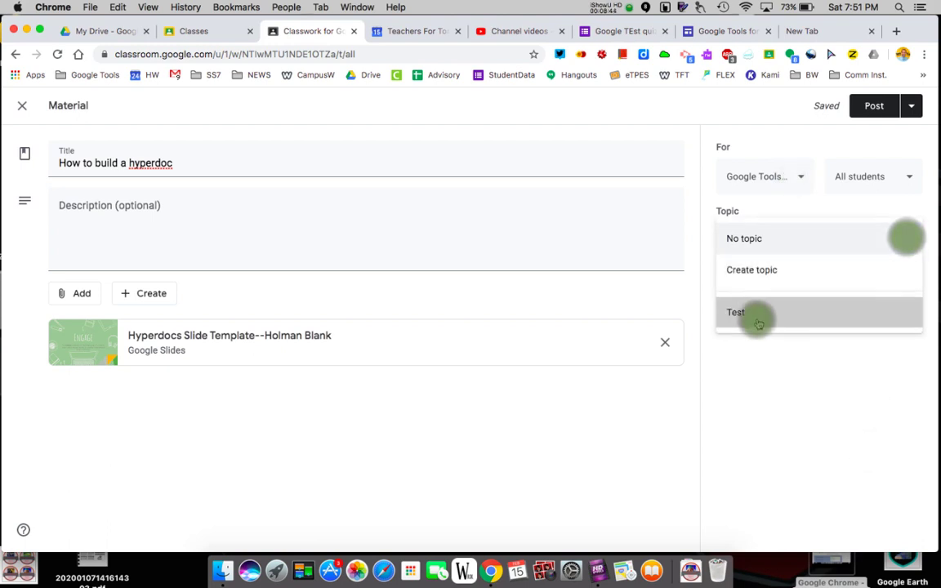
pyautogui.click(833, 242)
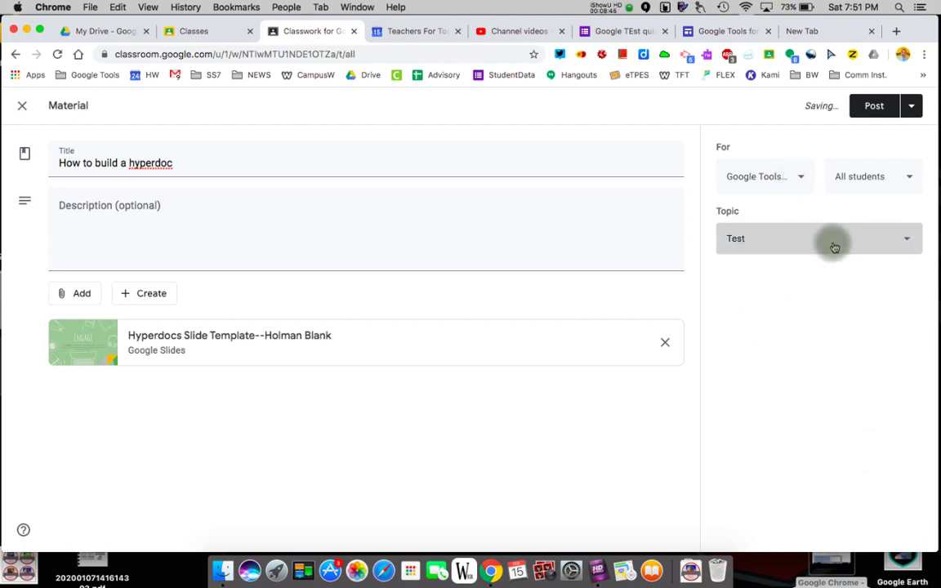
pyautogui.click(781, 201)
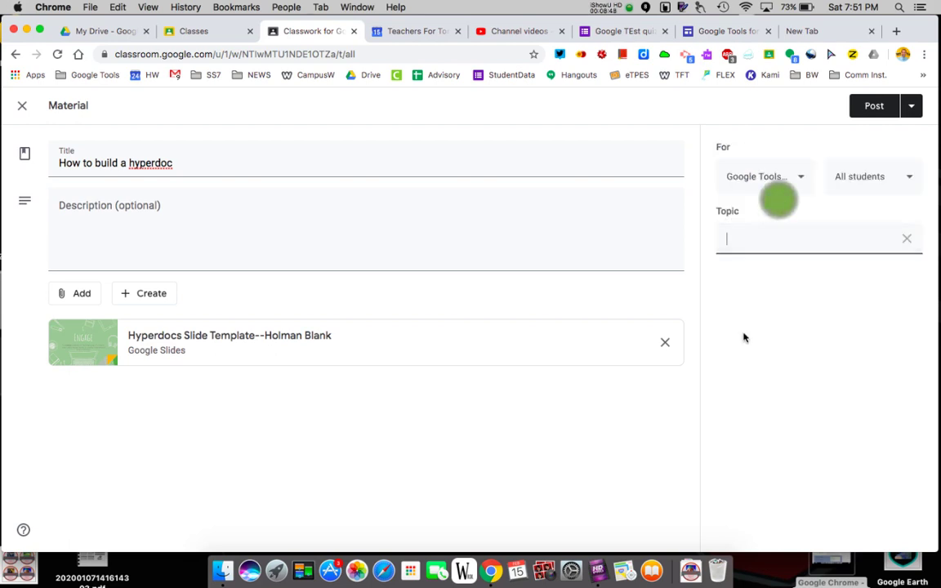
pyautogui.write('Resources')
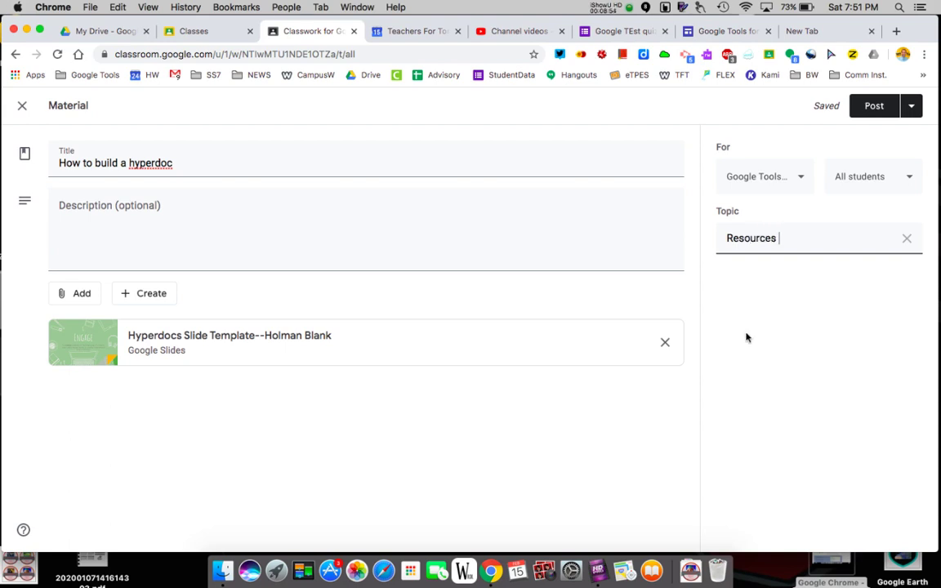
pyautogui.click(871, 106)
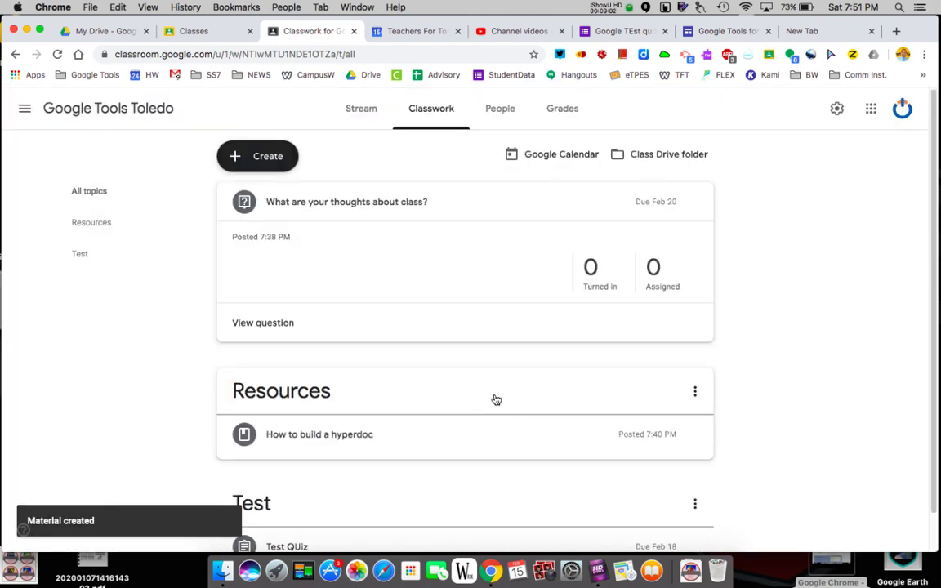
# Review the classwork topics, check the due work in the class's Google Calendar, and return to the classwork page.
pyautogui.scroll(-2, 496, 400)
pyautogui.scroll(3, 495, 399)
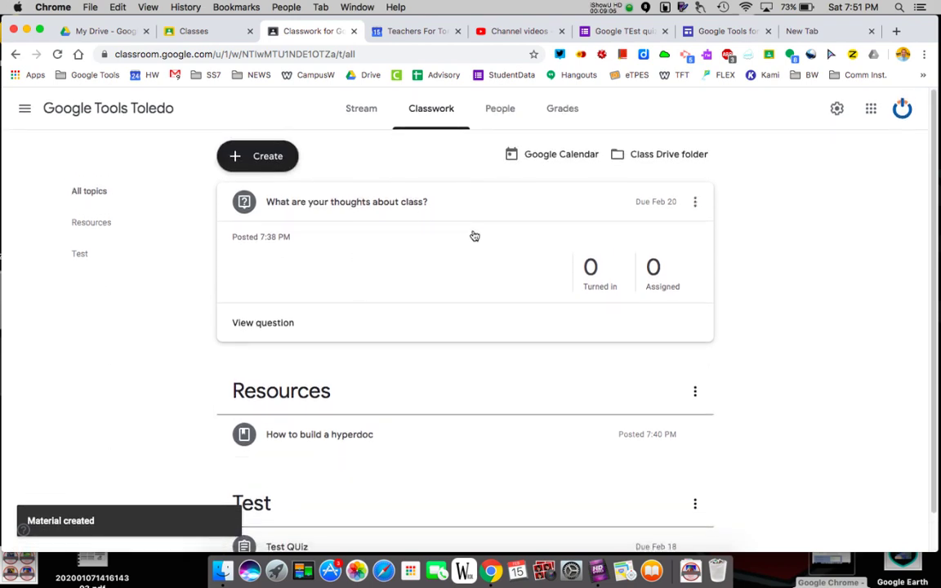
pyautogui.click(416, 31)
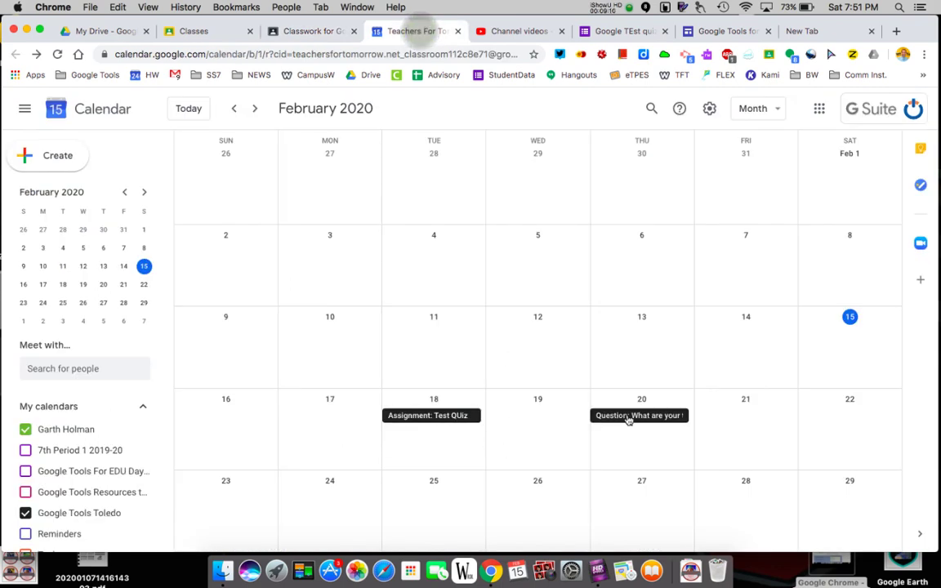
pyautogui.click(298, 29)
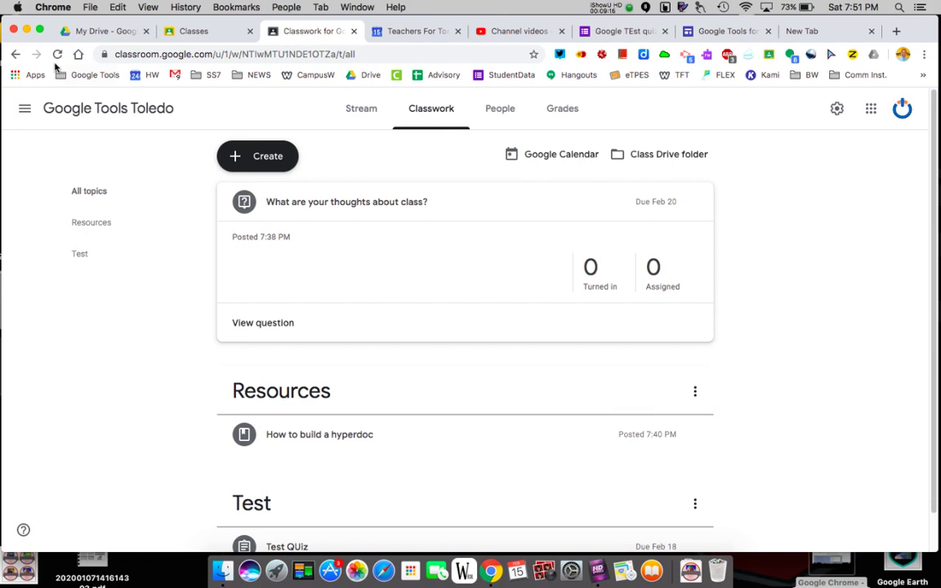
# Switch to the Google Tools For EDU class and expand the photos material under Class Images on its classwork page.
pyautogui.click(25, 110)
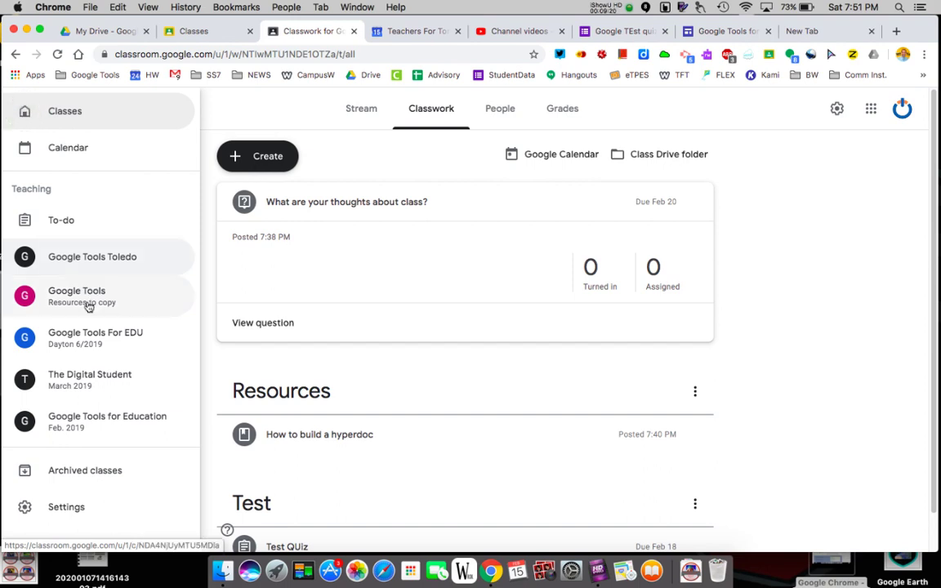
pyautogui.click(84, 343)
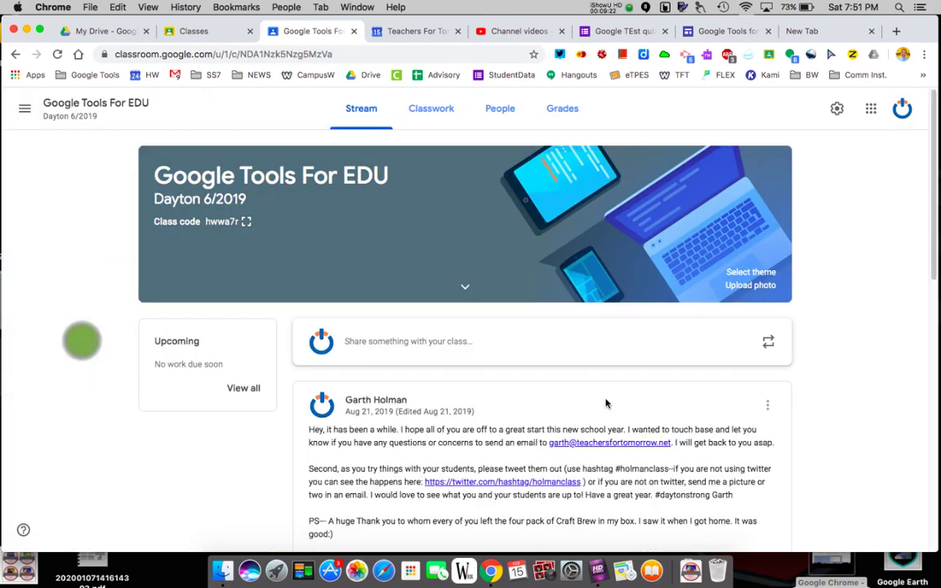
pyautogui.click(435, 108)
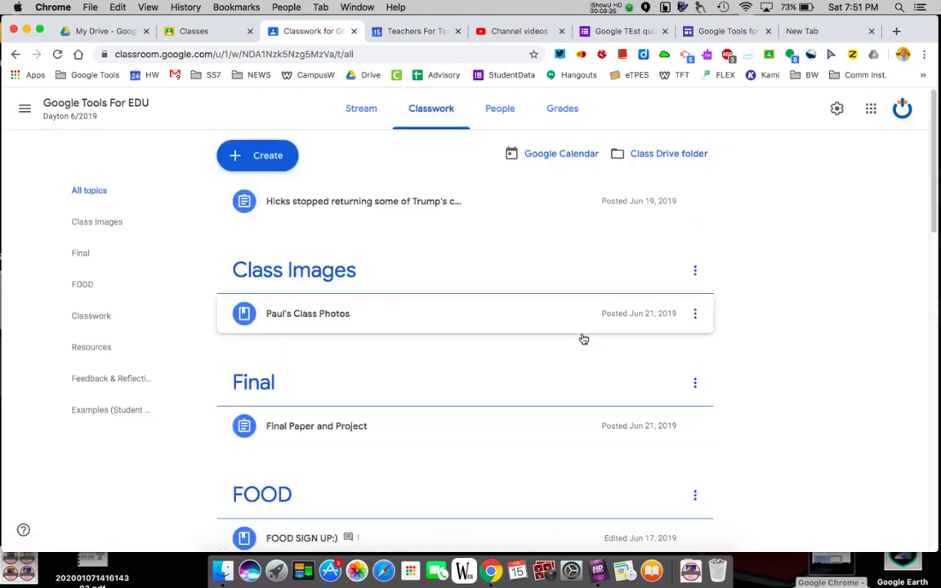
pyautogui.scroll(-1, 582, 337)
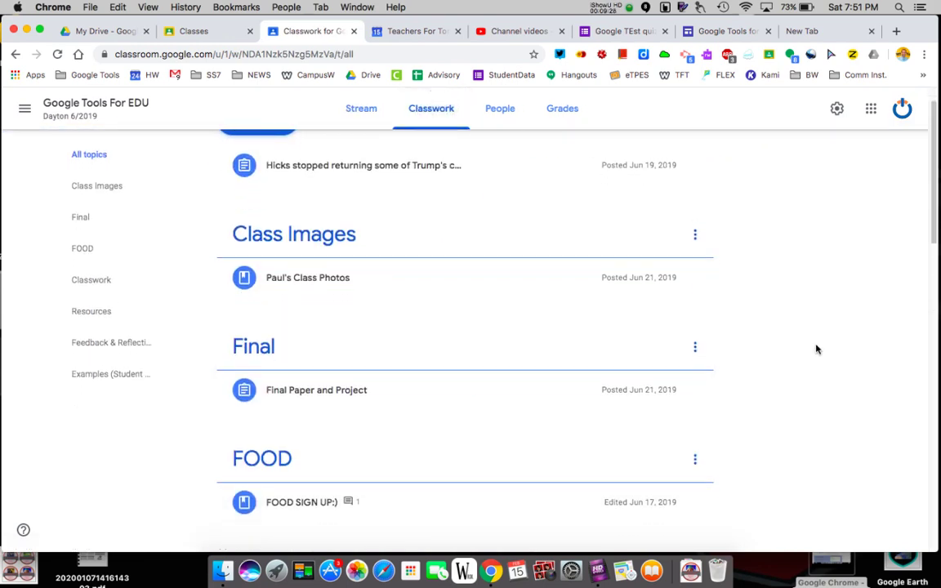
pyautogui.click(312, 279)
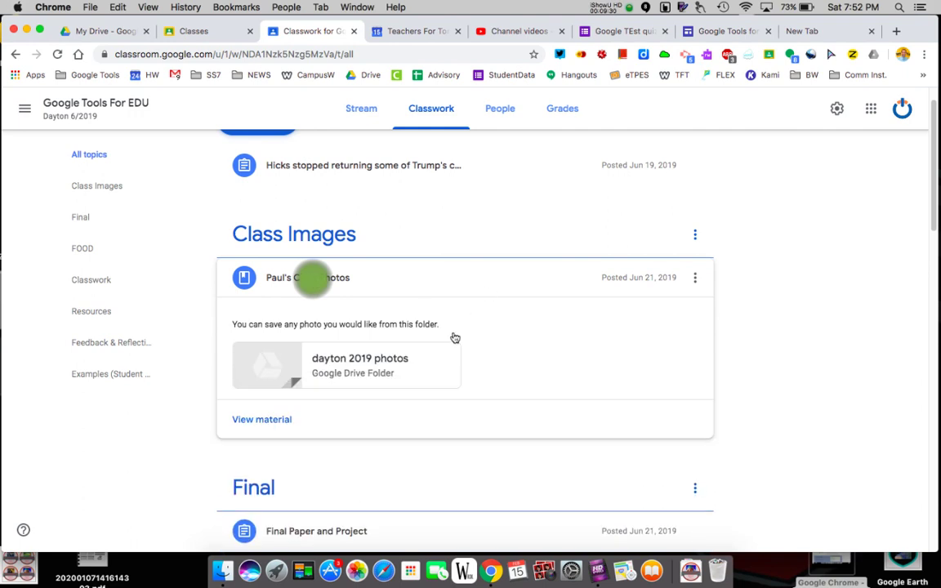
# Browse the linked "dayton 2019 photos" Drive folder and return to the class's classwork page.
pyautogui.click(357, 359)
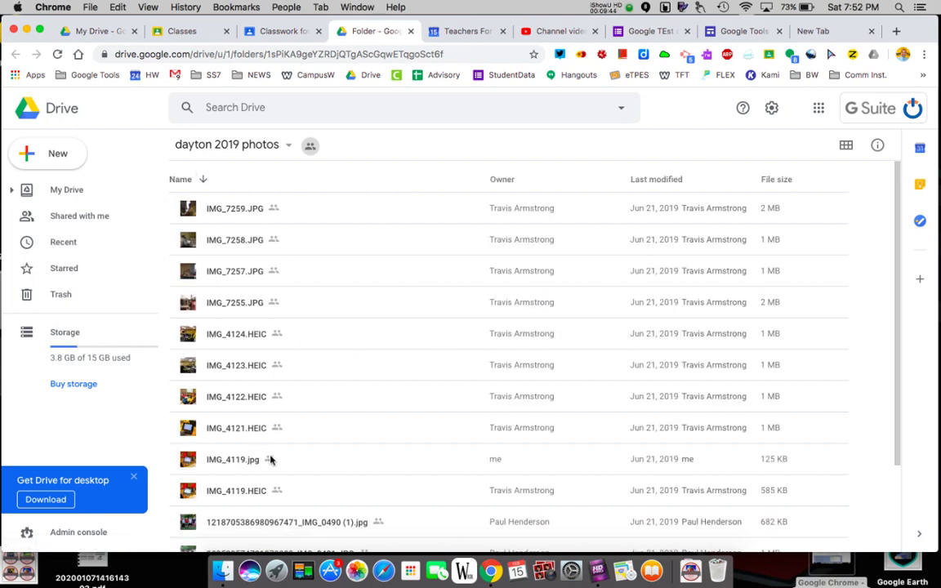
pyautogui.scroll(-3, 270, 460)
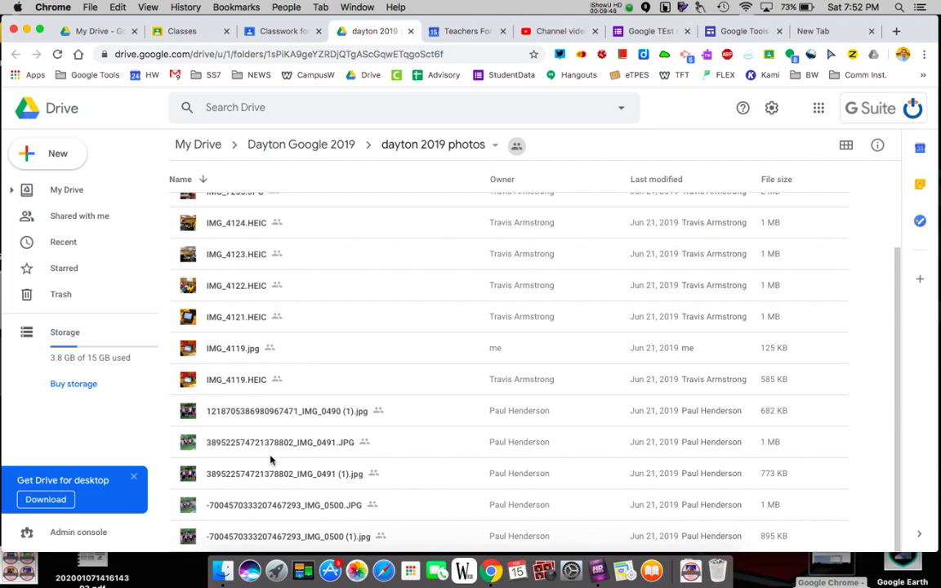
pyautogui.scroll(3, 270, 459)
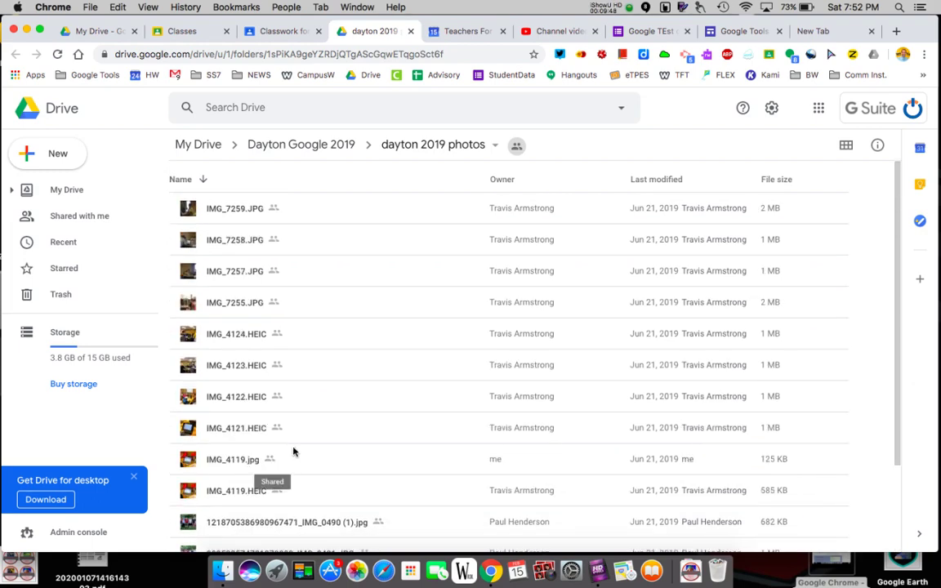
pyautogui.click(270, 31)
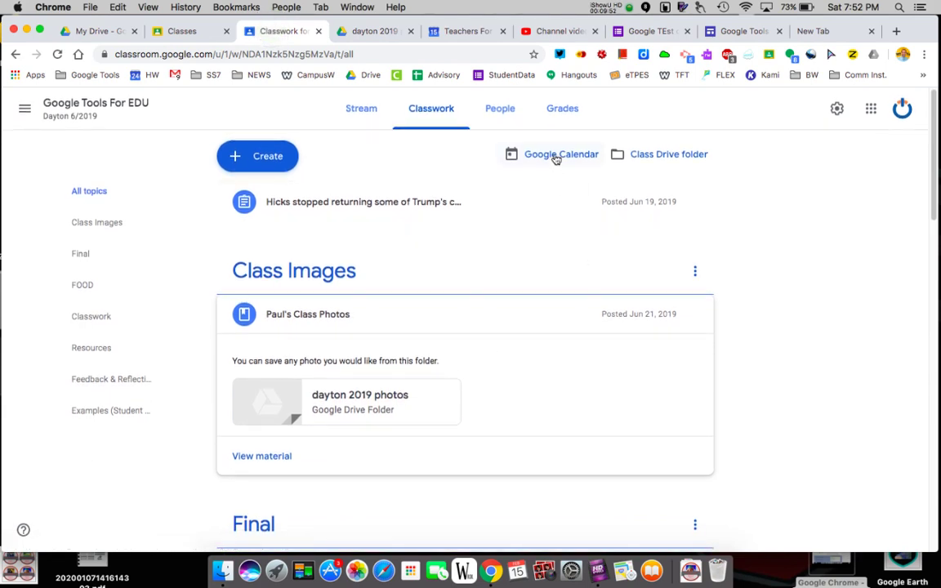
# Review the Google Tools For EDU gradebook for all students and assignments.
pyautogui.click(563, 114)
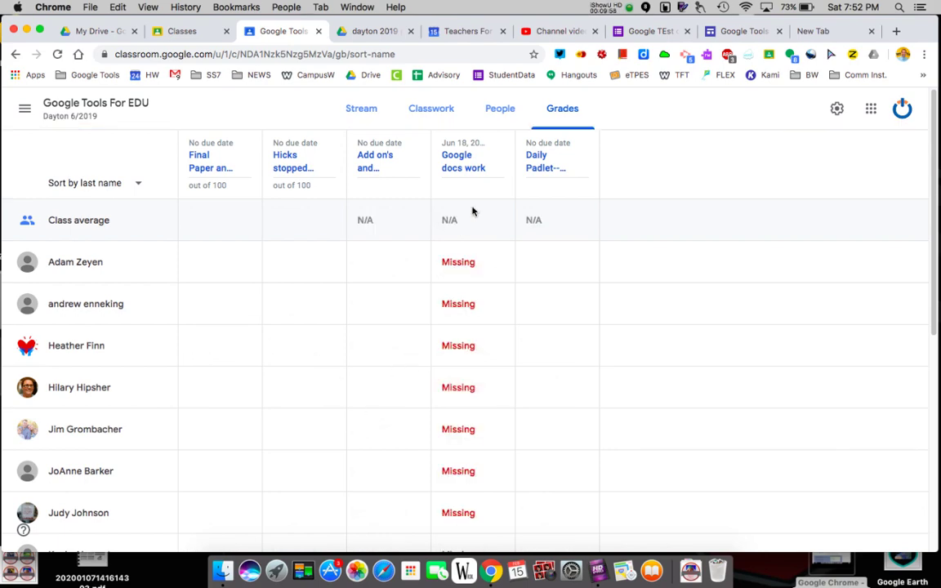
pyautogui.scroll(-10, 445, 415)
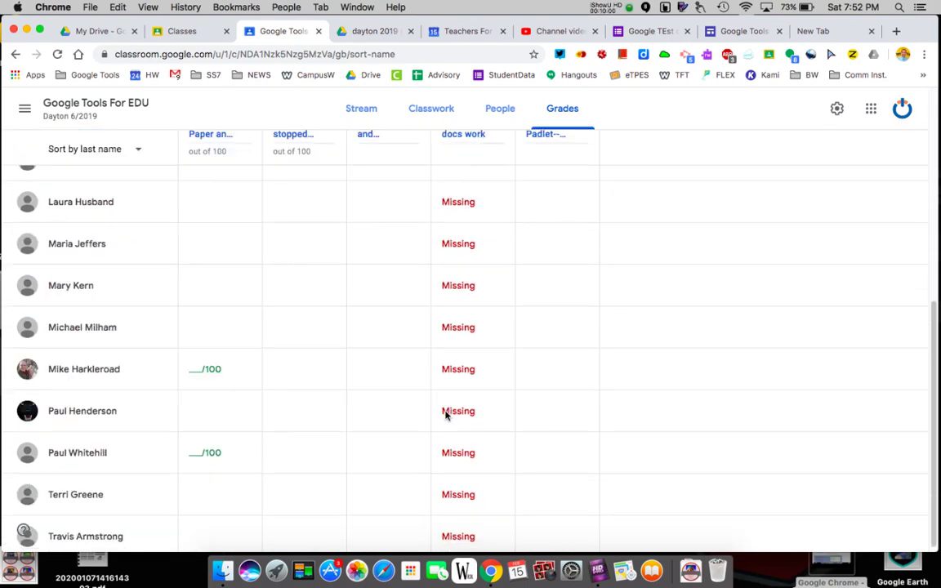
pyautogui.scroll(10, 445, 416)
pyautogui.scroll(-1, 445, 416)
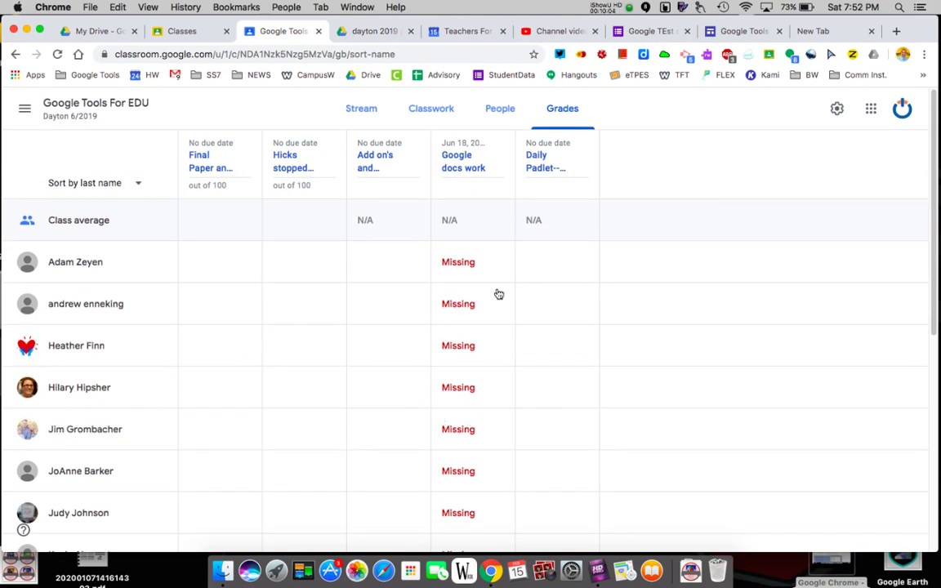
# Open the Google docs work assignment from the gradebook and review every student's submission status.
pyautogui.click(462, 168)
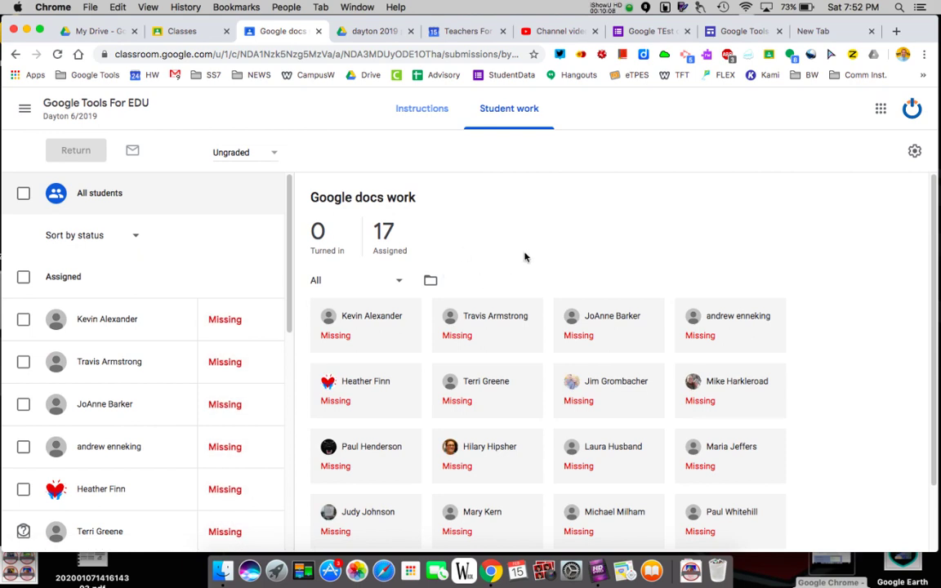
pyautogui.scroll(-2, 525, 257)
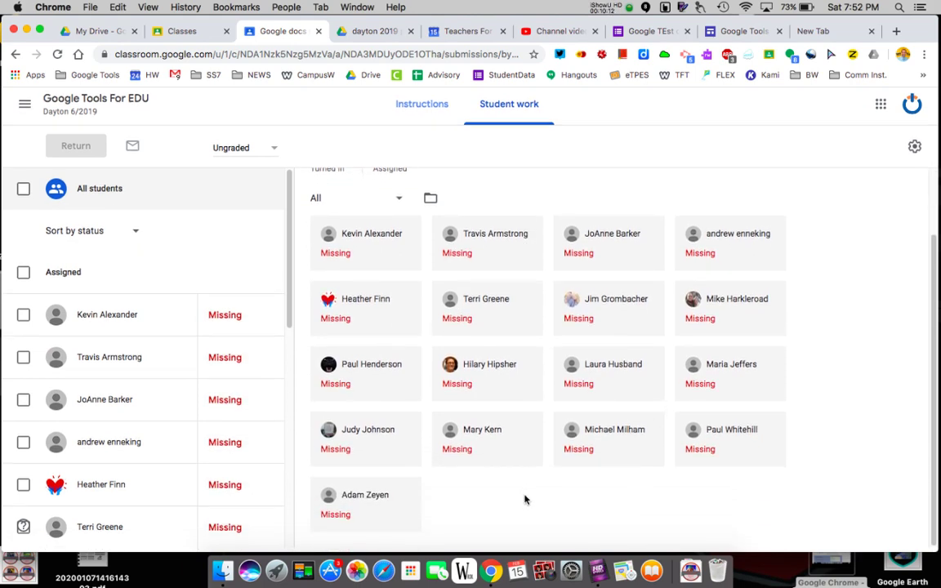
pyautogui.scroll(2, 525, 498)
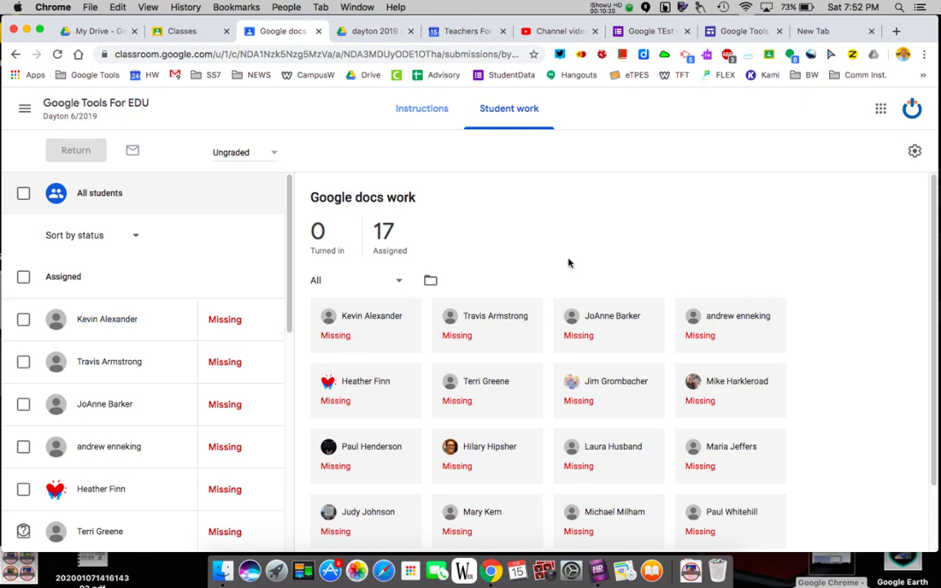
# Check the instructions of the Google docs work assignment and return to the class gradebook.
pyautogui.click(423, 110)
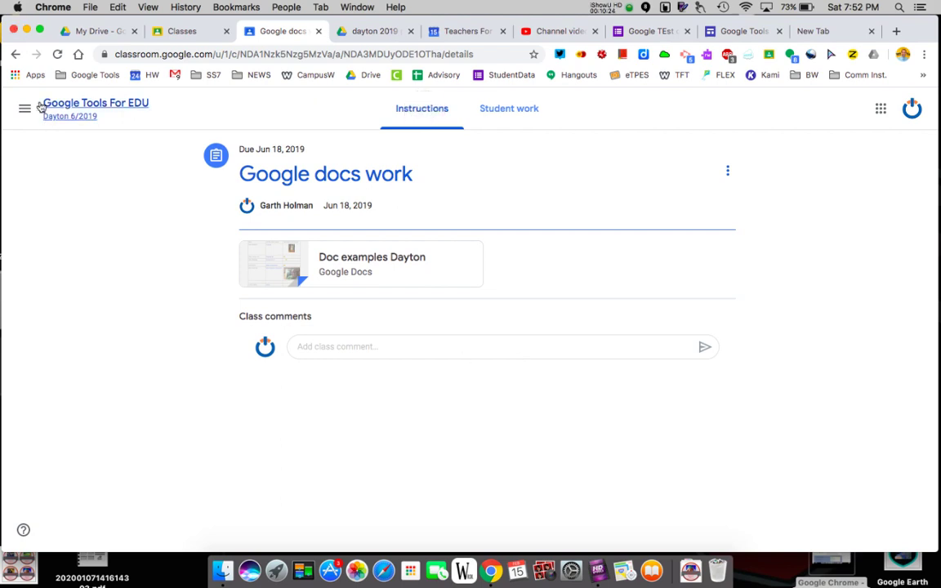
pyautogui.click(15, 53)
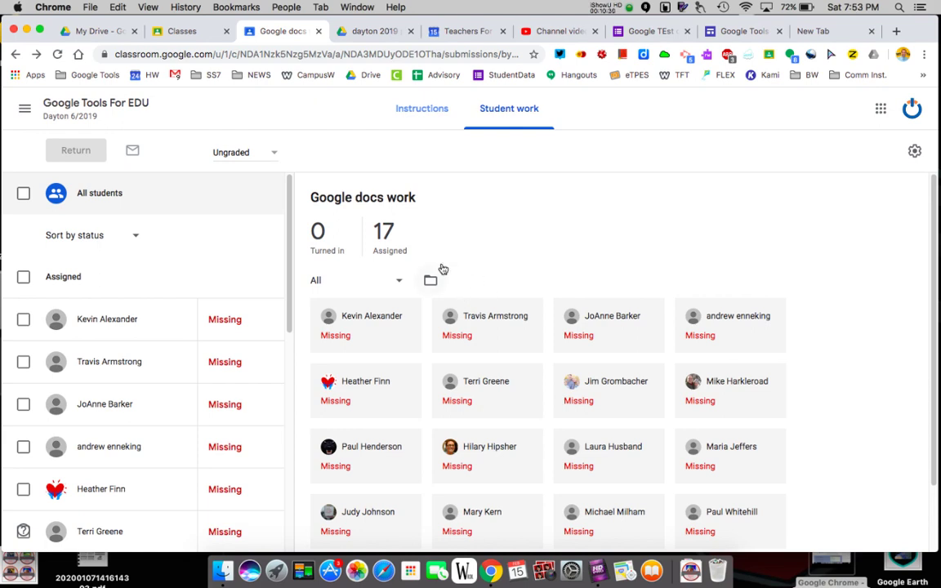
pyautogui.click(14, 54)
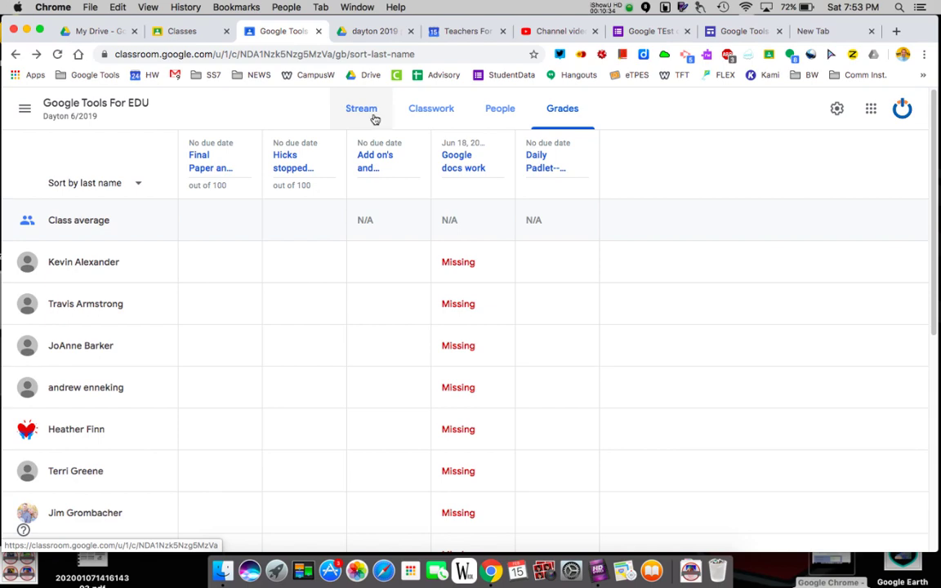
# Review the posts under every topic on the classwork page, from Class Images down to Examples.
pyautogui.click(420, 108)
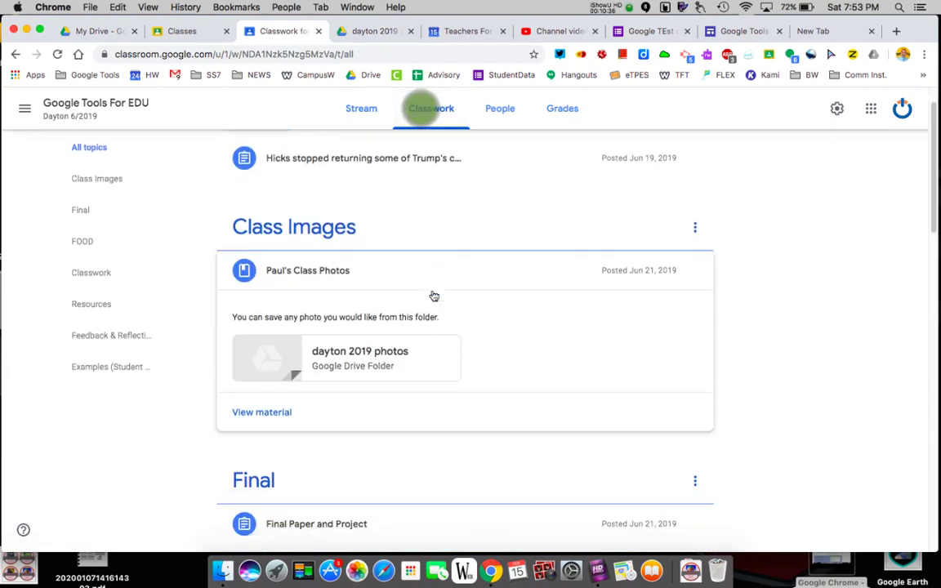
pyautogui.scroll(-5, 433, 296)
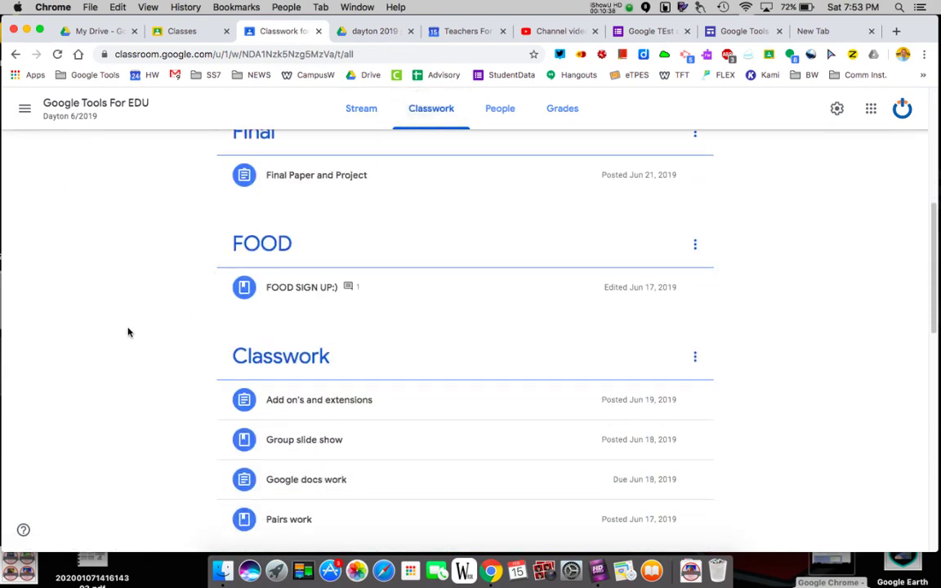
pyautogui.scroll(-3, 127, 332)
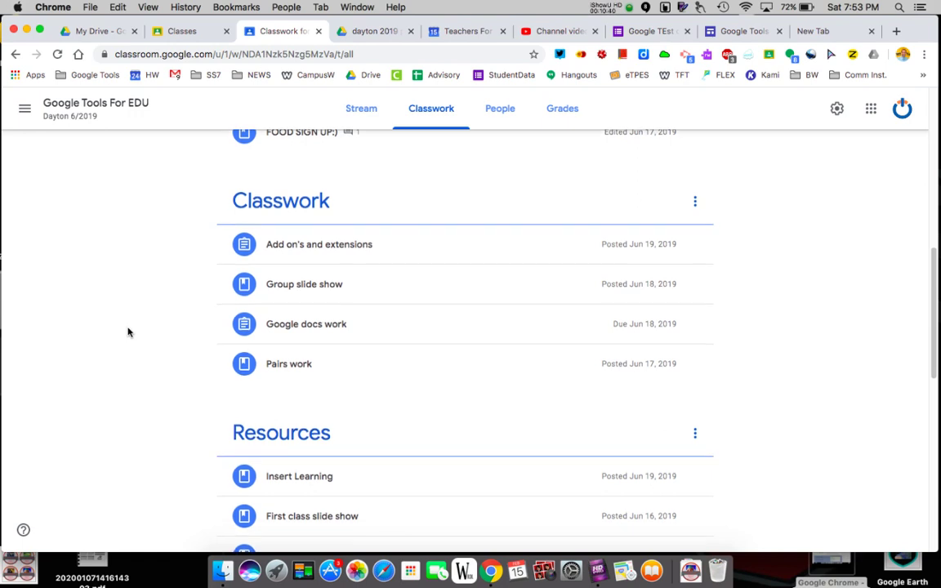
pyautogui.scroll(-5, 128, 332)
pyautogui.scroll(-5, 127, 331)
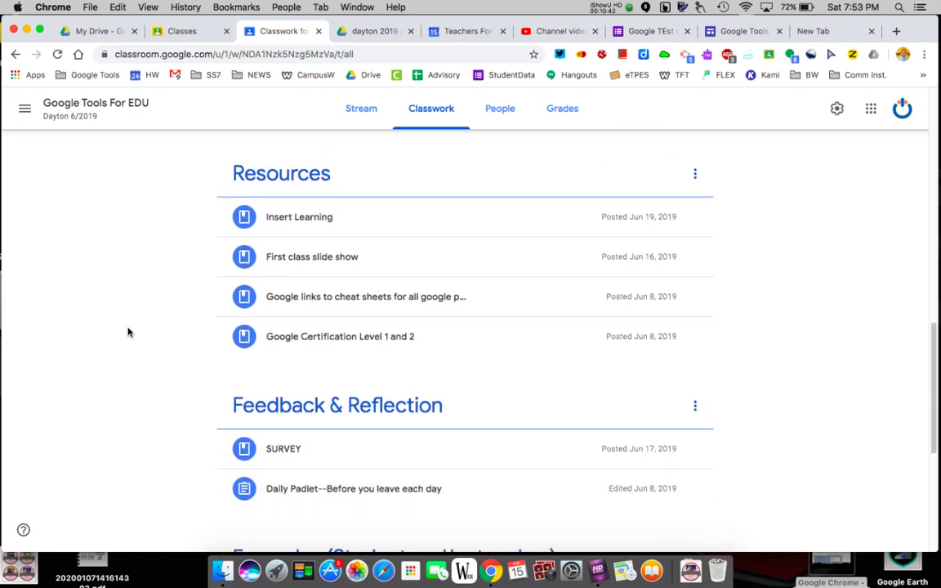
pyautogui.scroll(-3, 127, 331)
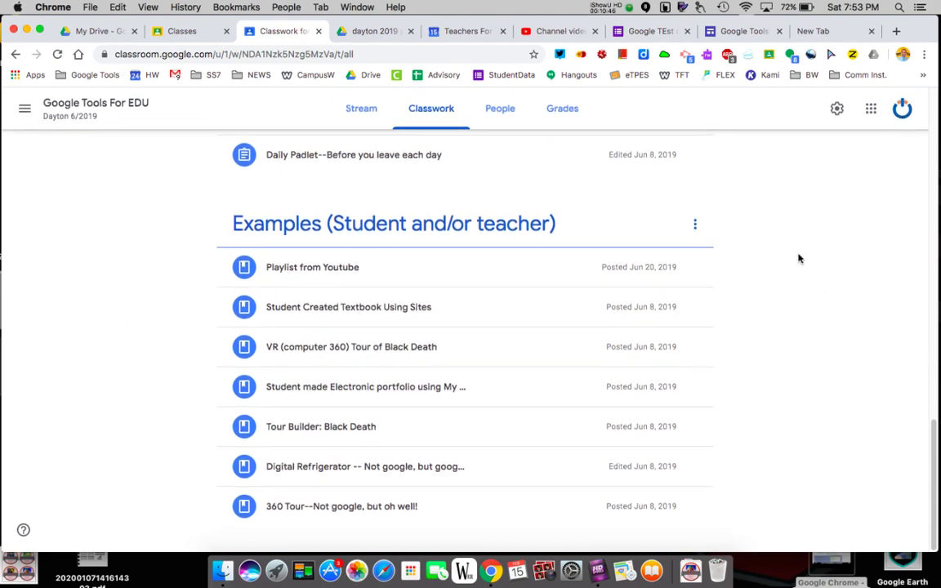
pyautogui.scroll(20, 798, 258)
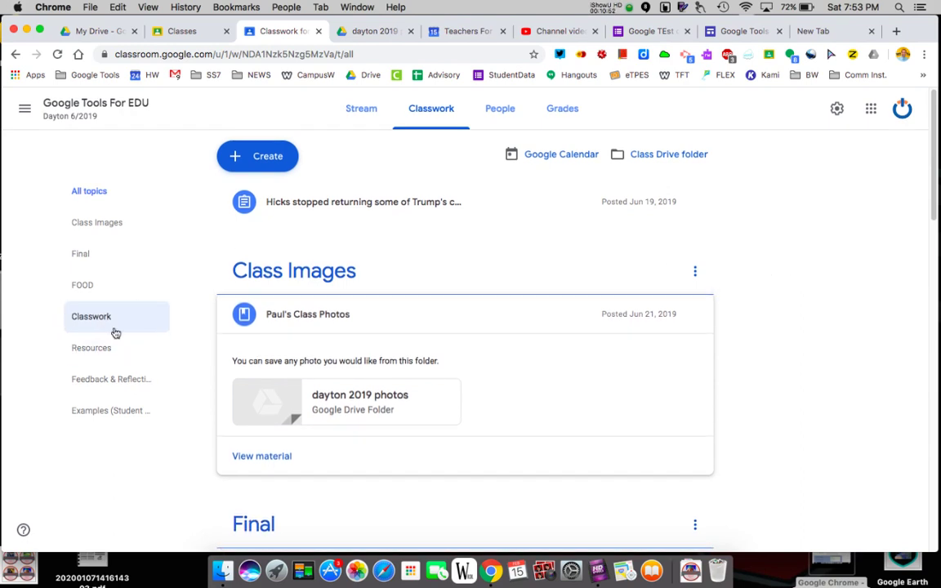
# Show only the Examples (Student and/or teacher) topic in the classwork and review its posted materials.
pyautogui.click(94, 417)
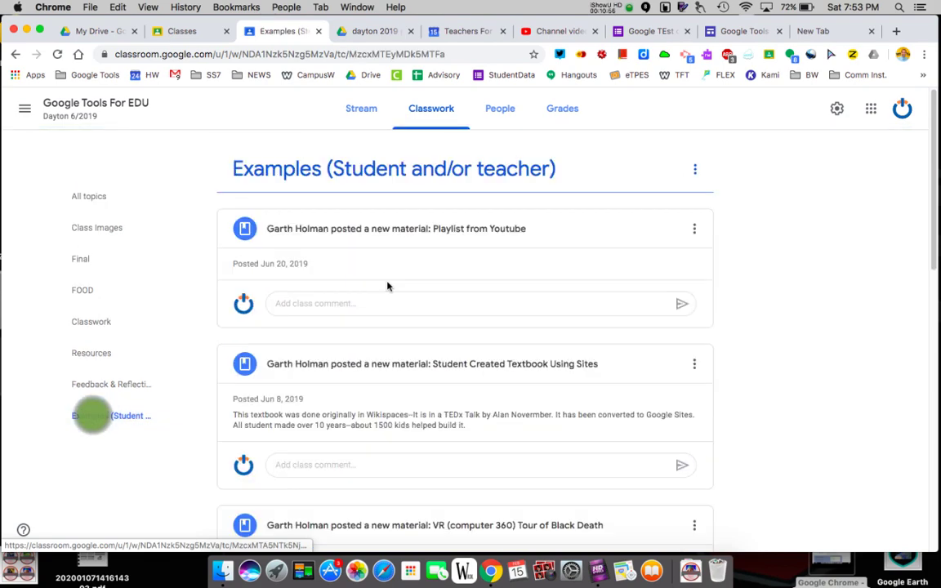
pyautogui.scroll(-1, 759, 393)
pyautogui.scroll(-10, 759, 394)
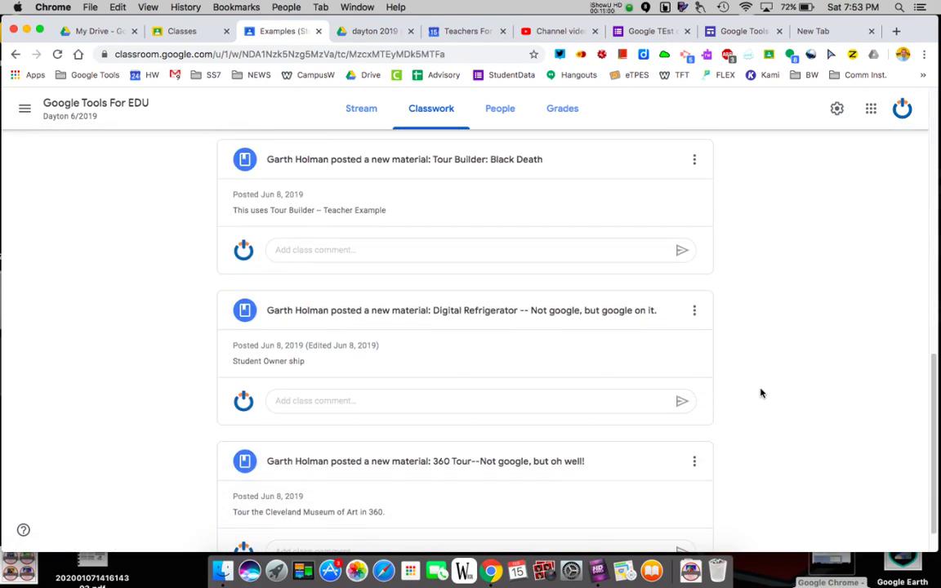
pyautogui.scroll(10, 760, 393)
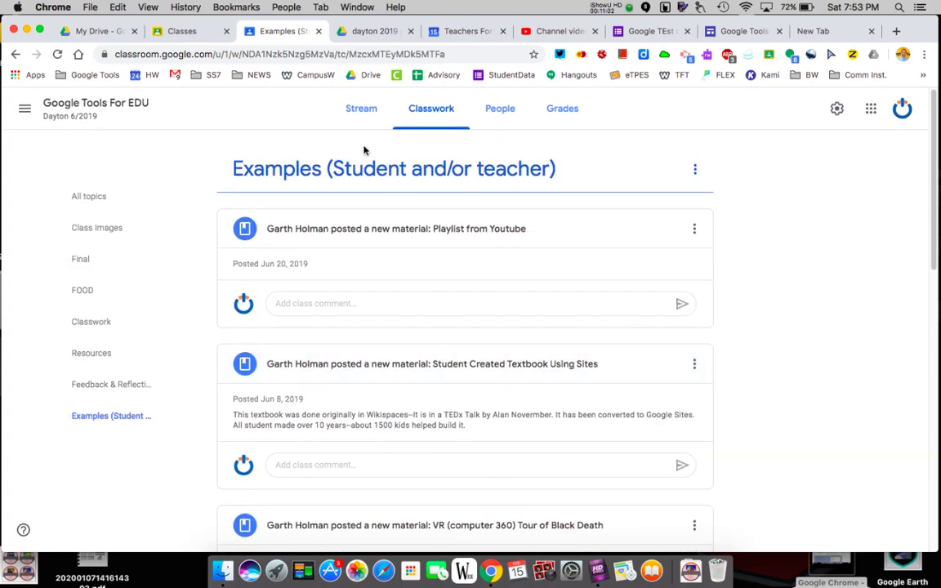
# Review the class stream's posts from the newest announcement down to the oldest assignment.
pyautogui.click(361, 108)
pyautogui.scroll(-6, 767, 391)
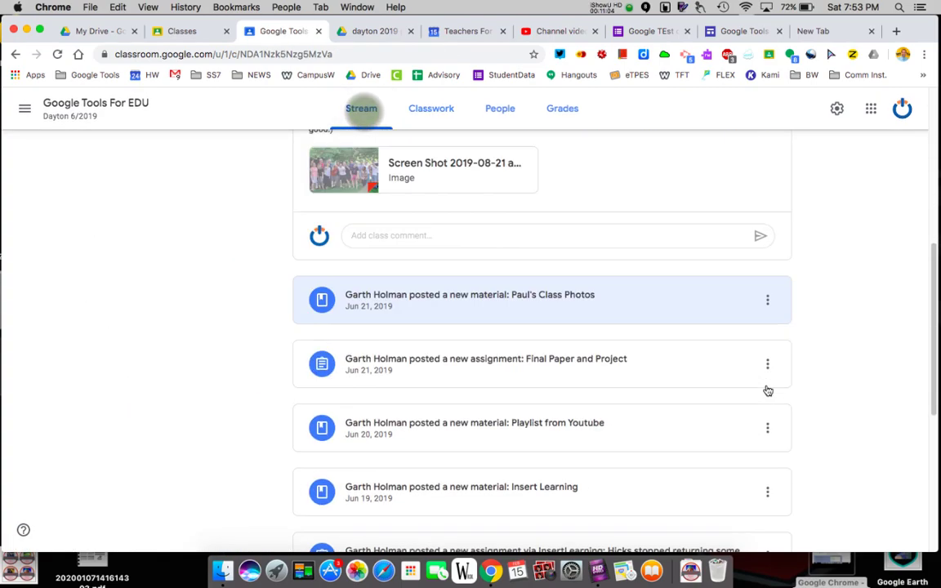
pyautogui.scroll(-10, 768, 391)
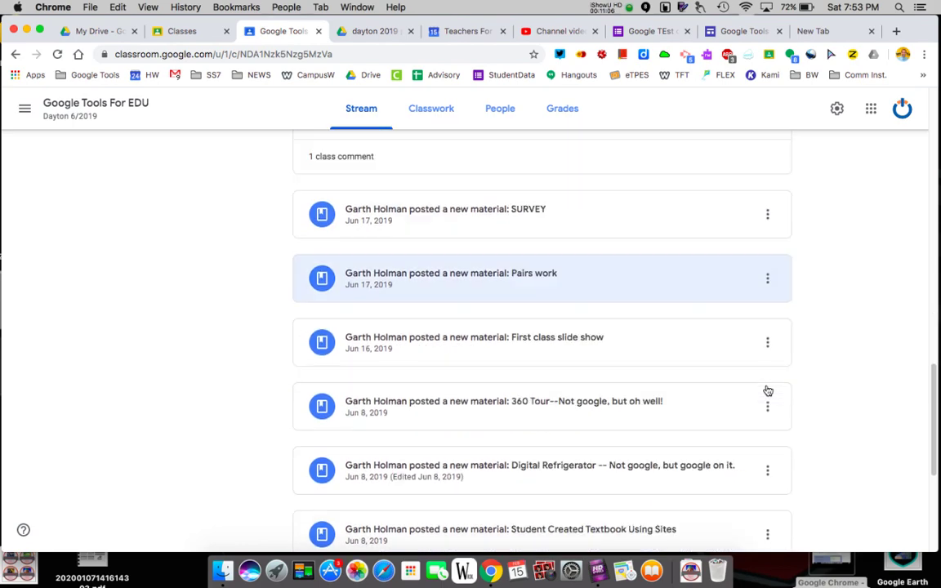
pyautogui.scroll(-8, 767, 391)
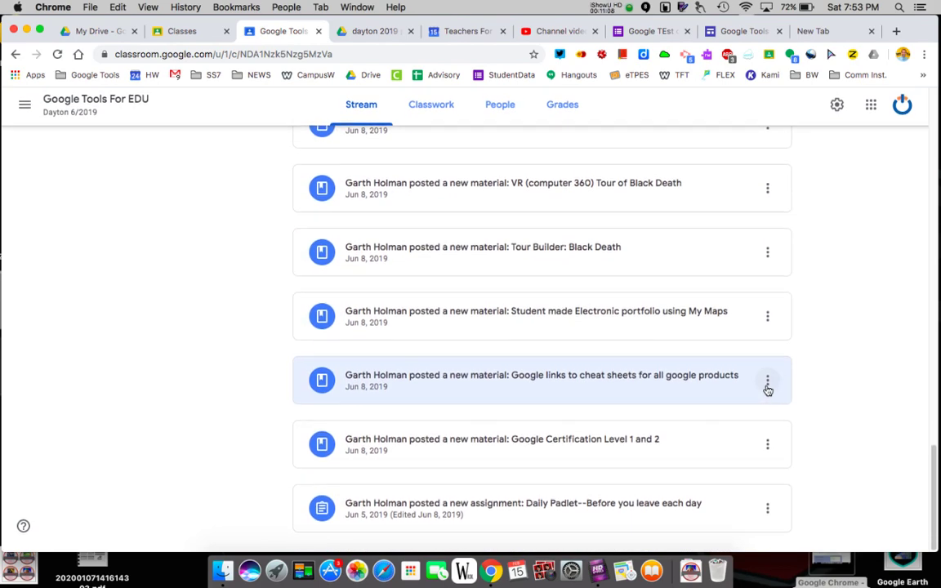
pyautogui.scroll(20, 892, 365)
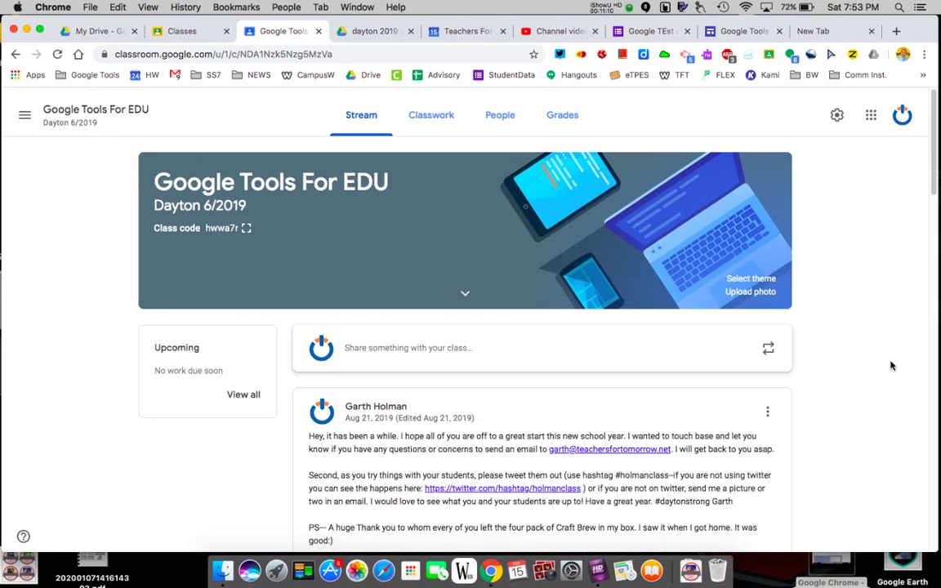
# Open the class roster, dismiss the student progress tip and check the actions available for the first student.
pyautogui.click(502, 108)
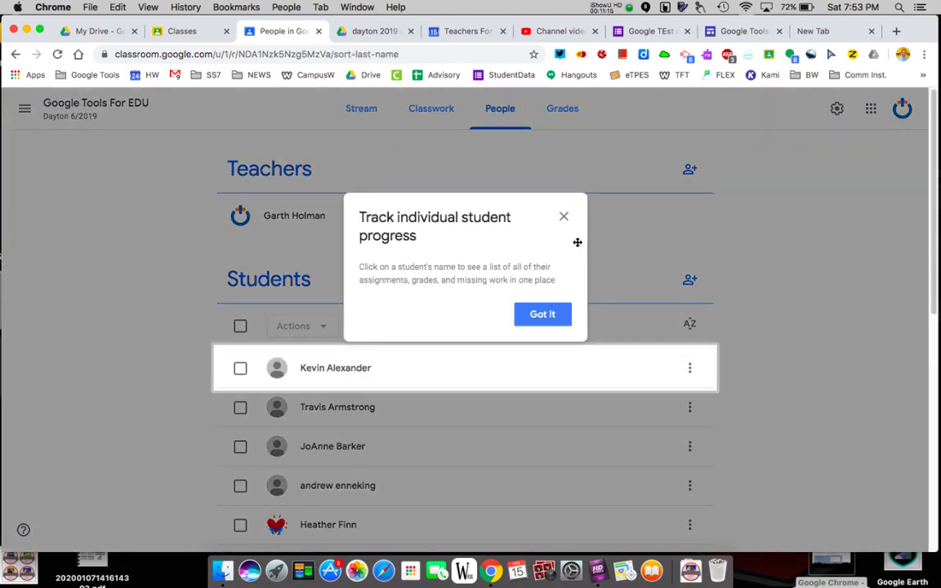
pyautogui.click(563, 217)
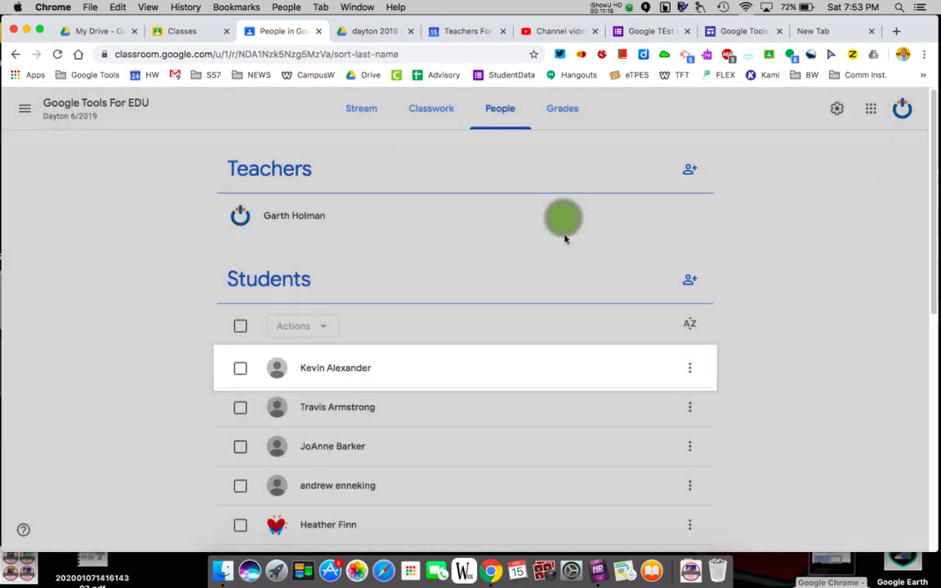
pyautogui.scroll(-6, 804, 390)
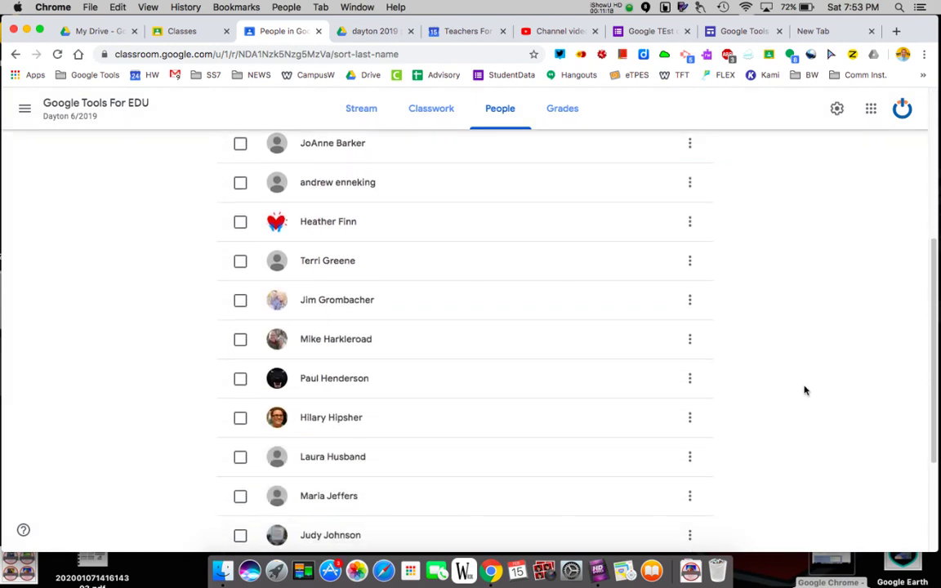
pyautogui.scroll(3, 804, 390)
pyautogui.scroll(4, 804, 390)
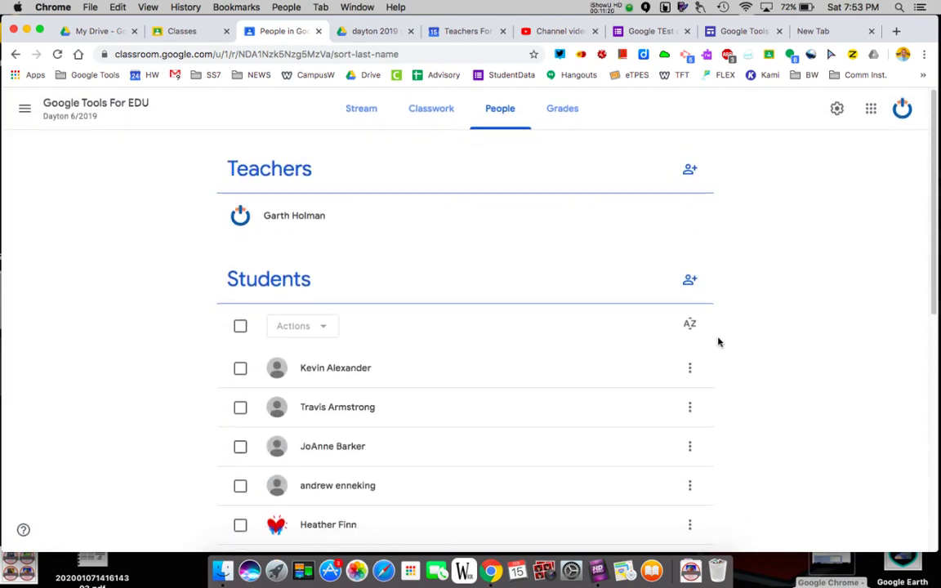
pyautogui.click(693, 372)
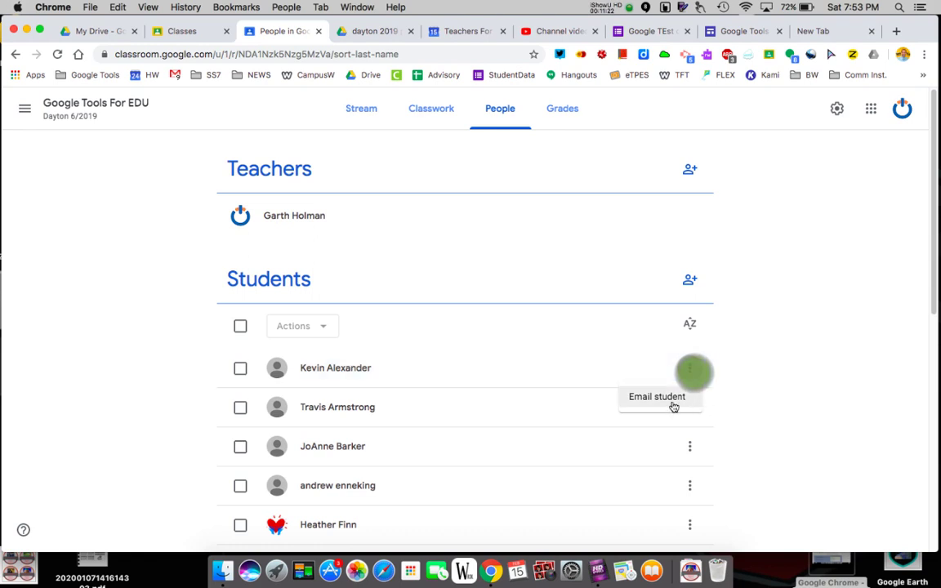
pyautogui.click(790, 406)
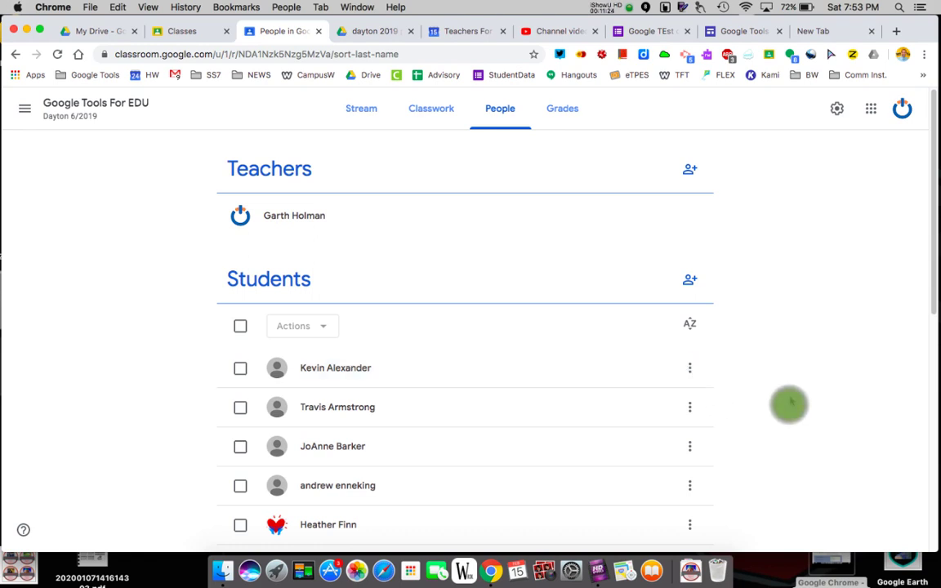
pyautogui.scroll(-2, 789, 402)
pyautogui.scroll(2, 788, 401)
# Start a new announcement in the class stream with the text "HI".
pyautogui.click(364, 111)
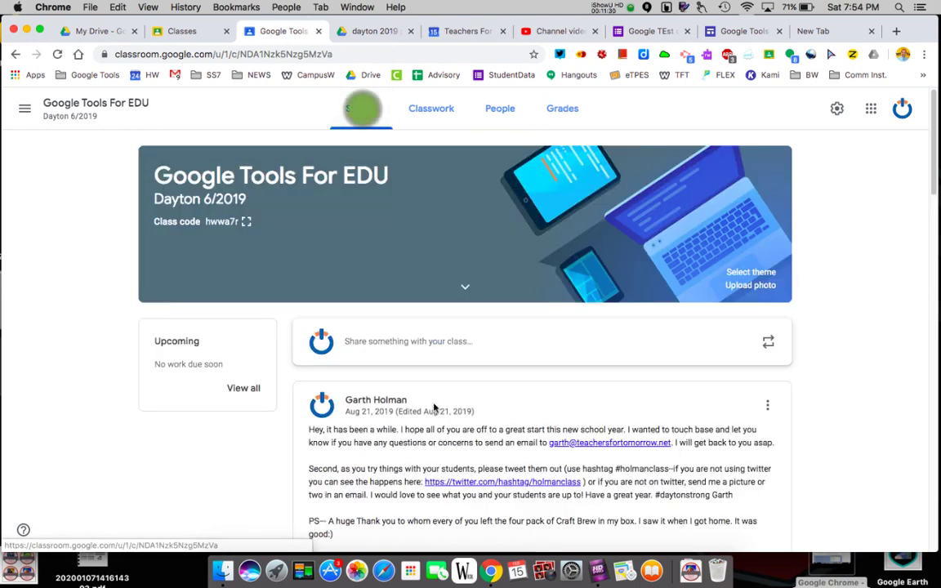
pyautogui.click(428, 347)
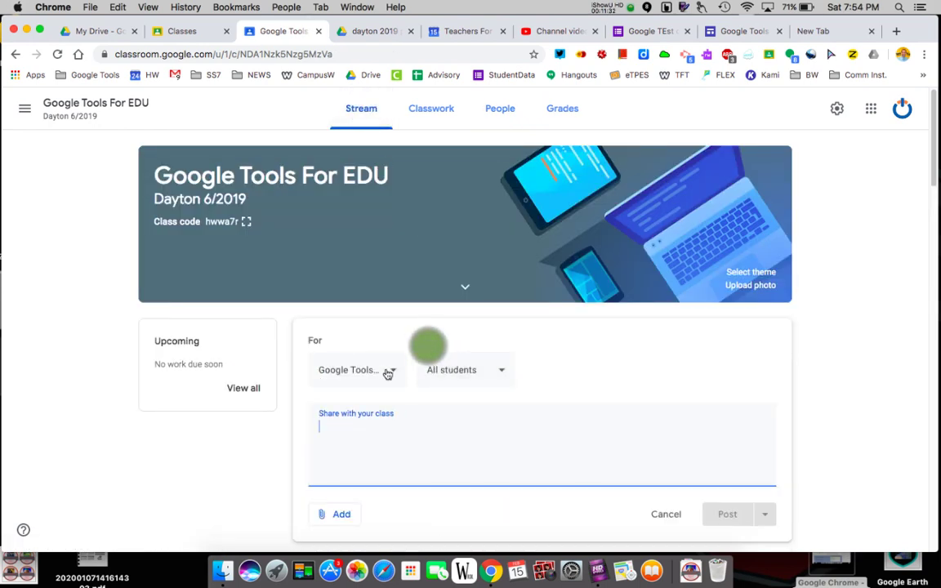
pyautogui.write('HI')
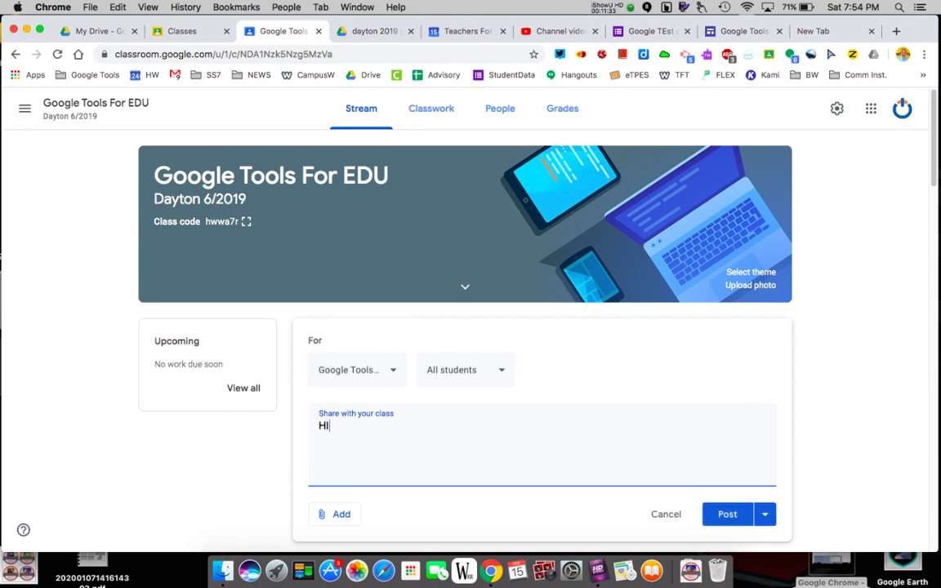
# Limit the announcement's recipients to the last student in the list by deselecting all other students.
pyautogui.click(499, 371)
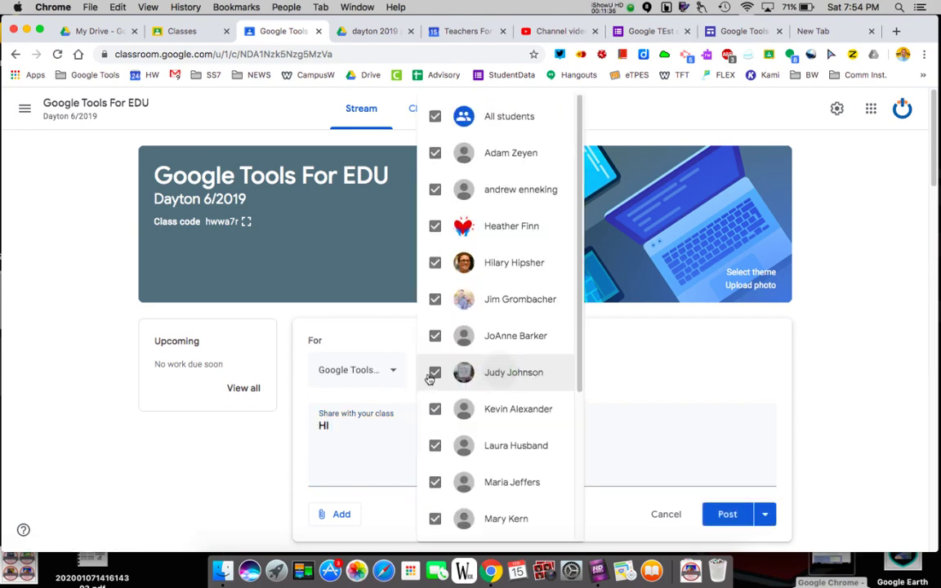
pyautogui.click(435, 372)
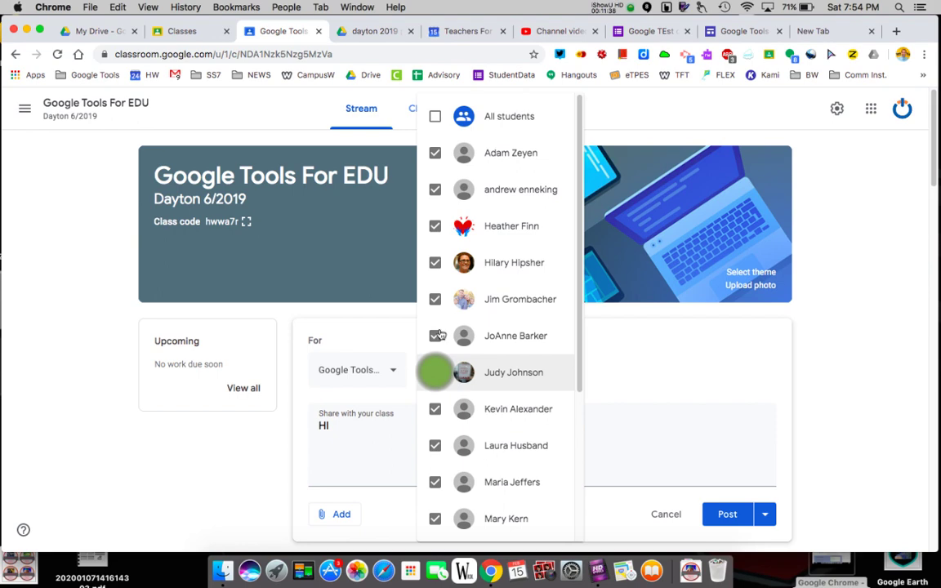
pyautogui.click(434, 153)
pyautogui.click(435, 189)
pyautogui.click(434, 227)
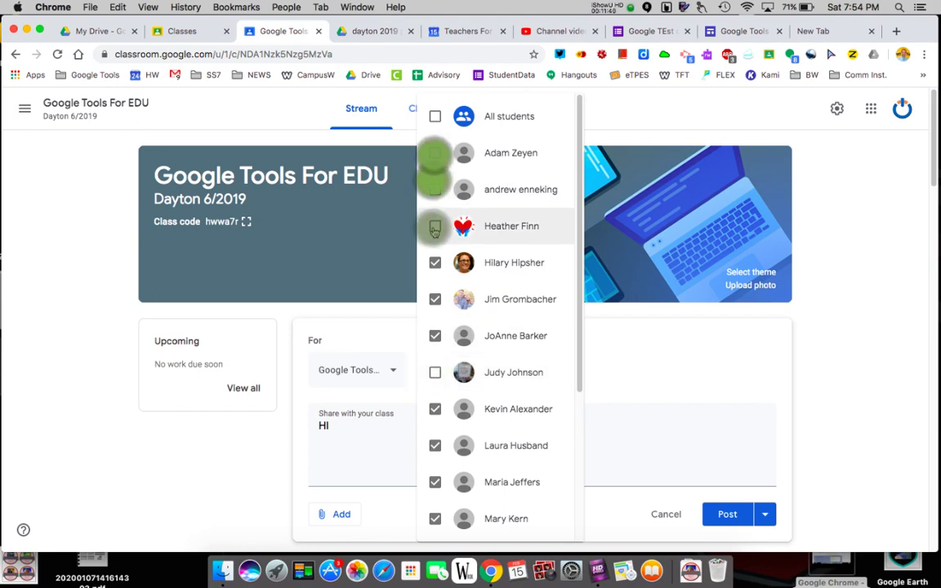
pyautogui.click(435, 263)
pyautogui.click(434, 300)
pyautogui.click(434, 336)
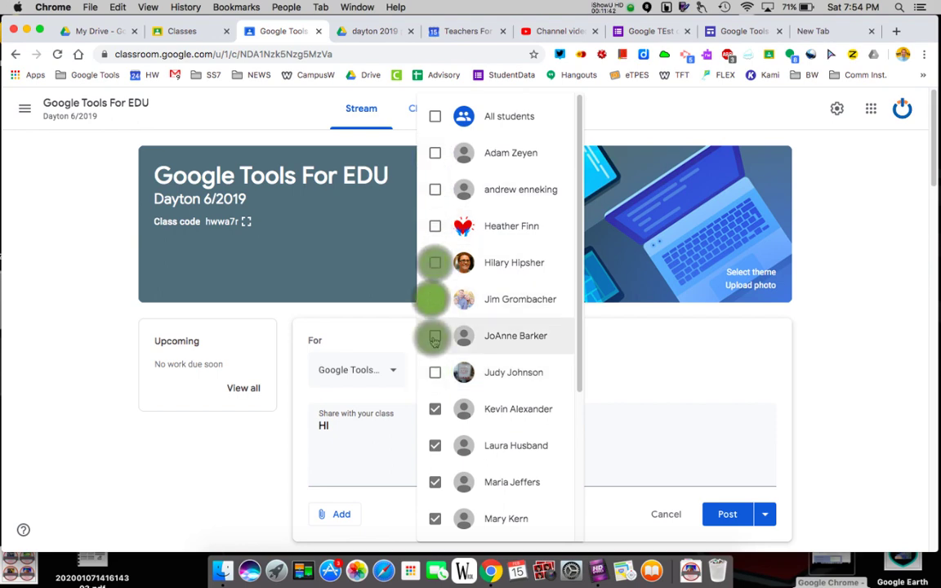
pyautogui.scroll(-3, 433, 343)
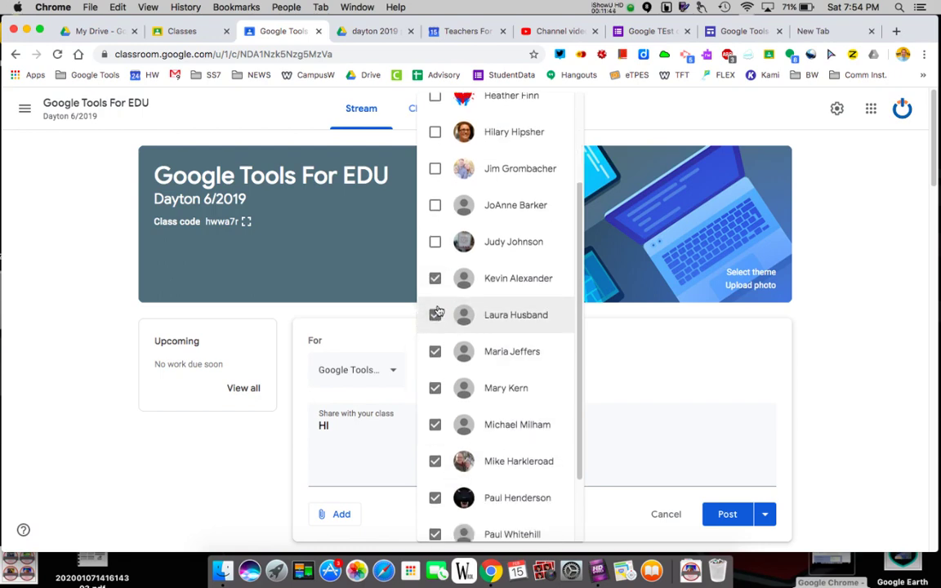
pyautogui.click(435, 278)
pyautogui.click(435, 314)
pyautogui.click(434, 351)
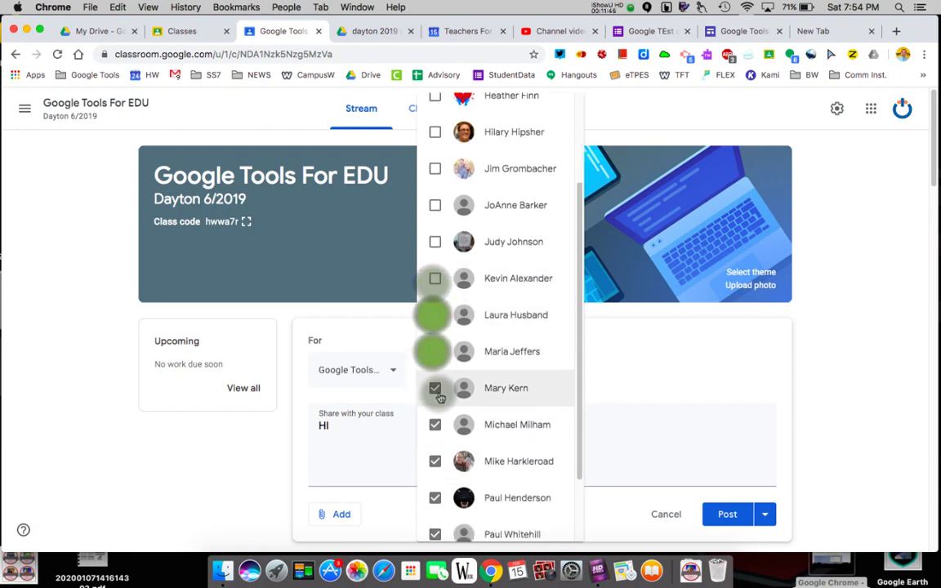
pyautogui.click(435, 387)
pyautogui.click(434, 424)
pyautogui.click(434, 462)
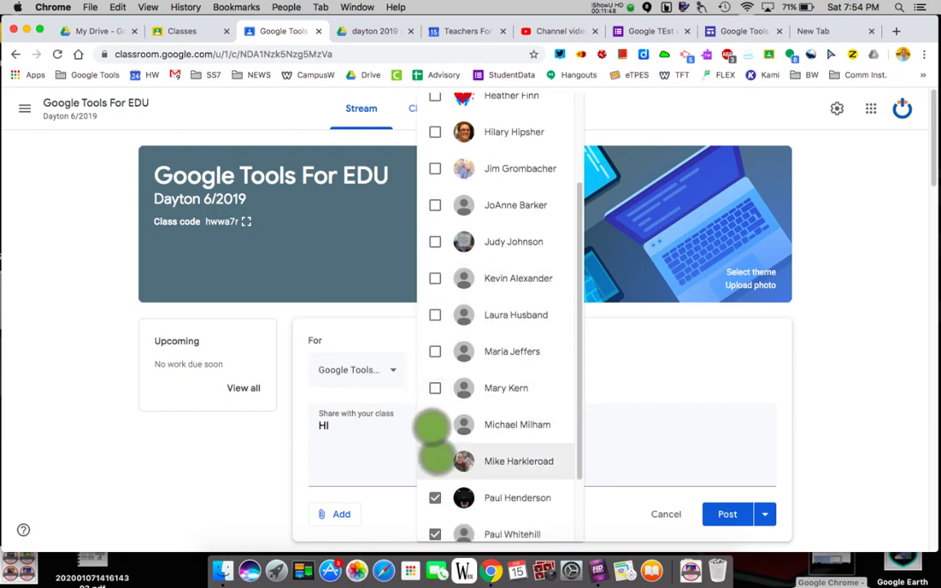
pyautogui.scroll(-2, 434, 459)
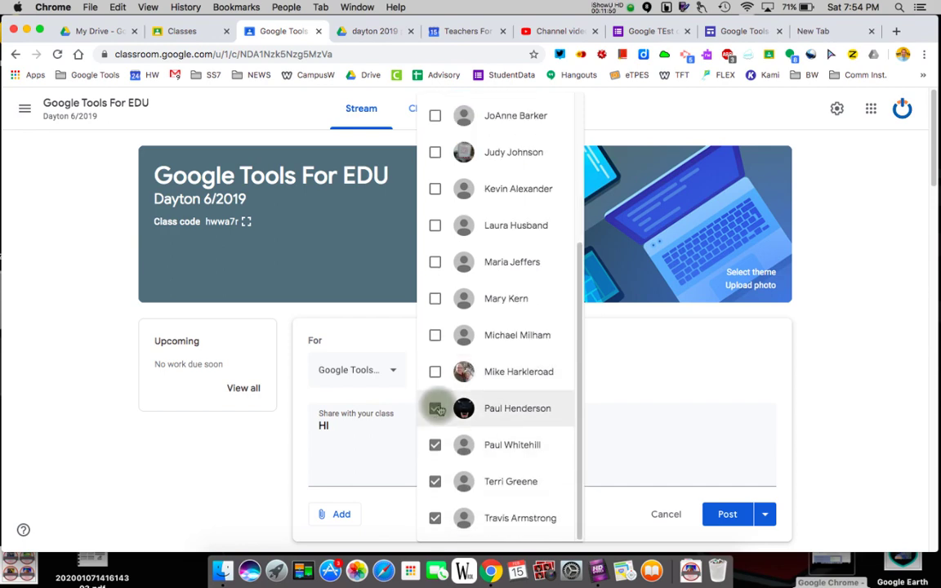
pyautogui.click(436, 408)
pyautogui.click(435, 444)
pyautogui.click(434, 481)
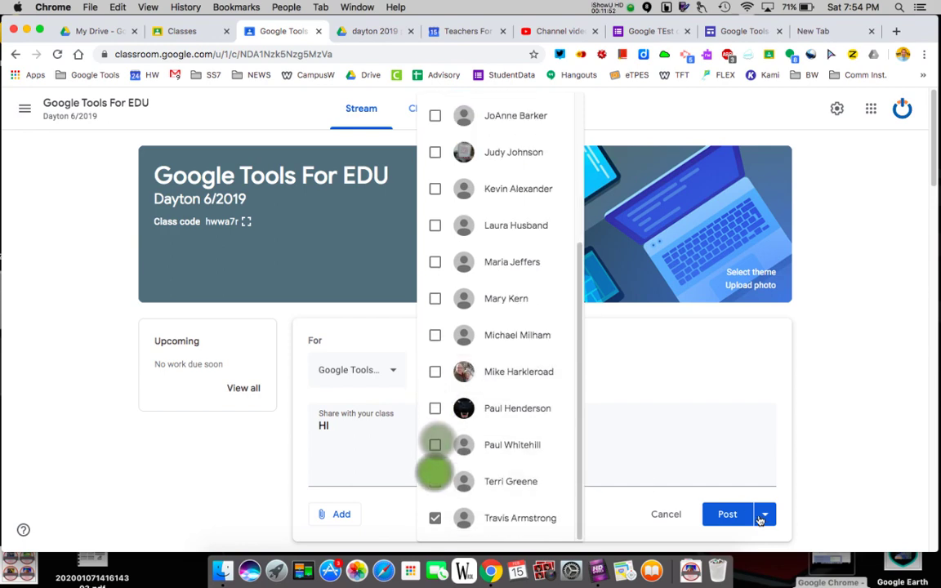
pyautogui.click(729, 514)
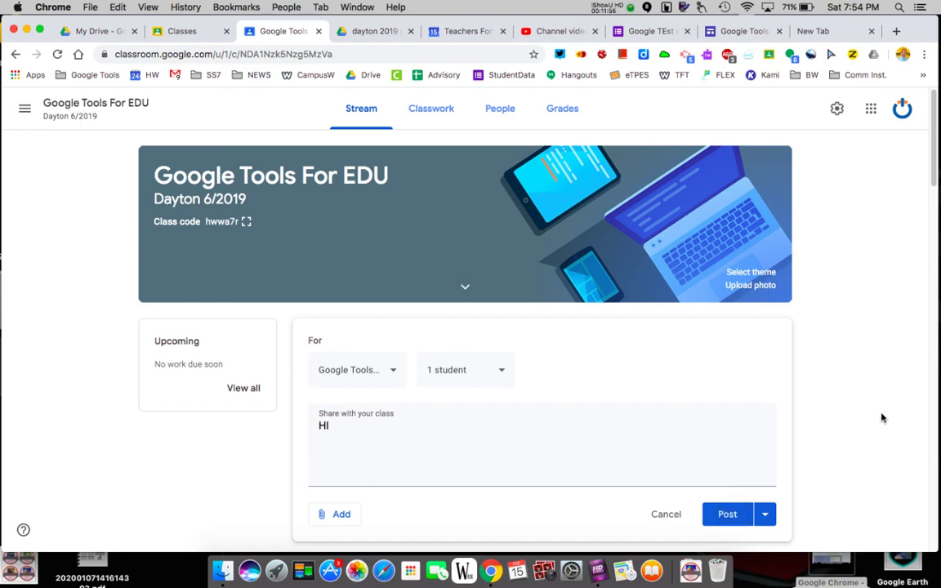
# Post the "HI" announcement to the one selected student and return to the overview of all classes.
pyautogui.click(725, 513)
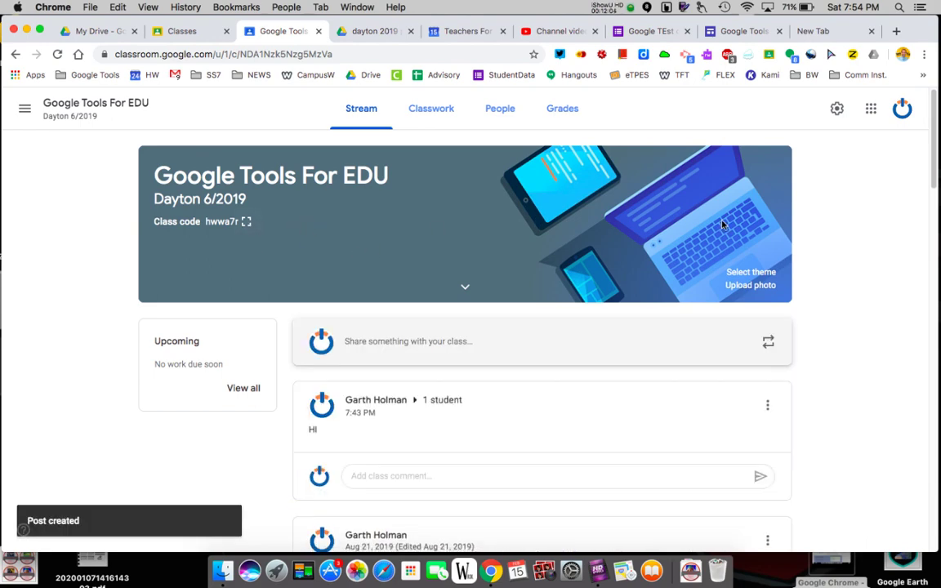
pyautogui.click(25, 108)
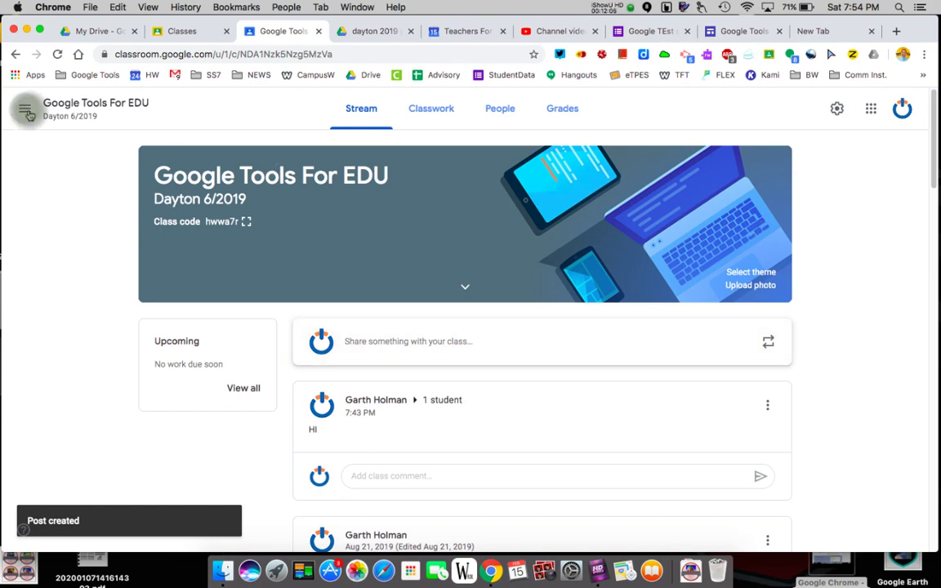
pyautogui.click(65, 114)
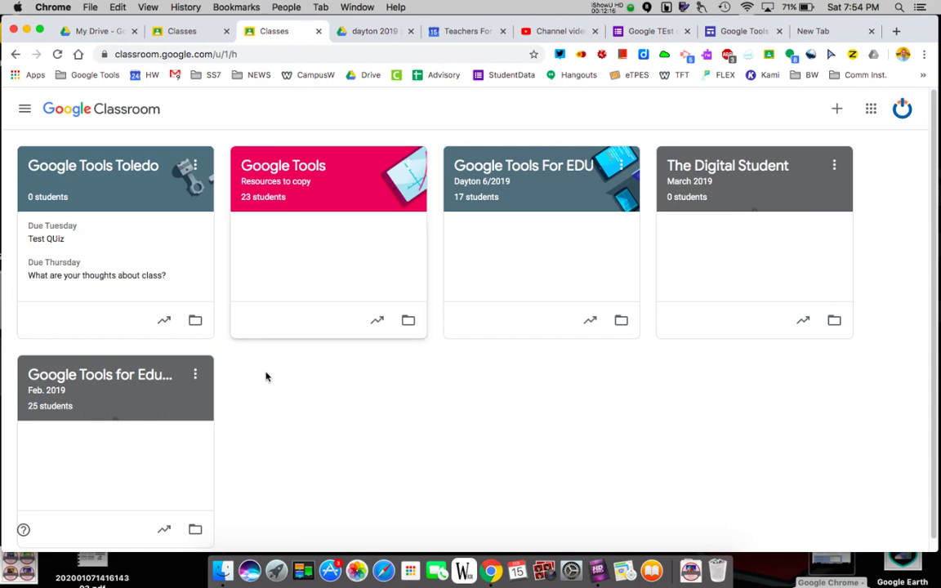
# Open the Google Tools Toledo class, display its class code enlarged and close the enlarged view.
pyautogui.click(96, 182)
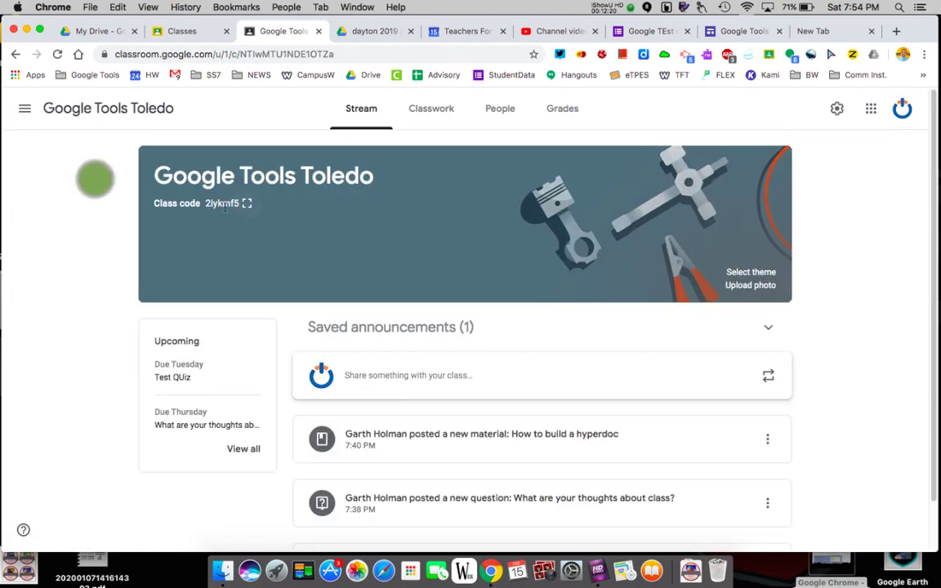
pyautogui.click(249, 205)
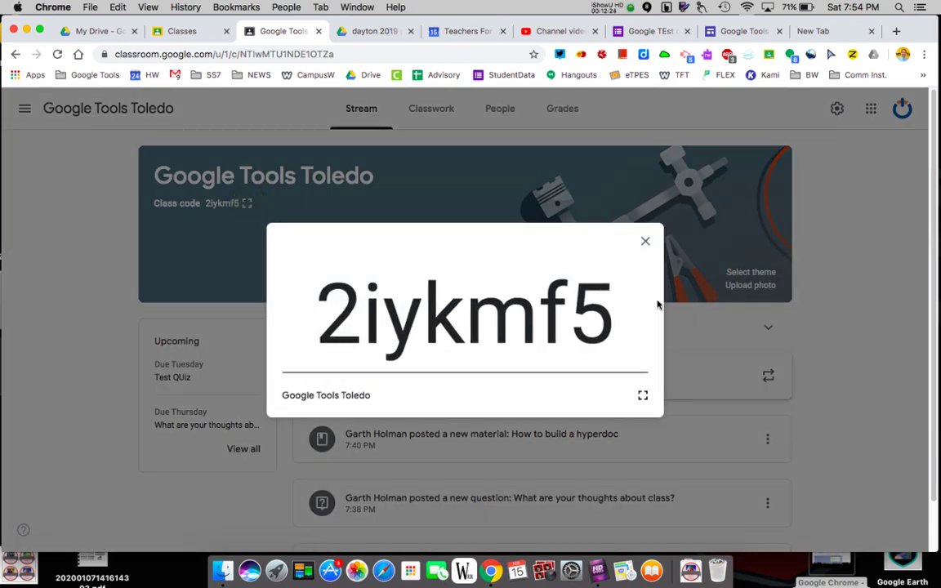
pyautogui.click(645, 245)
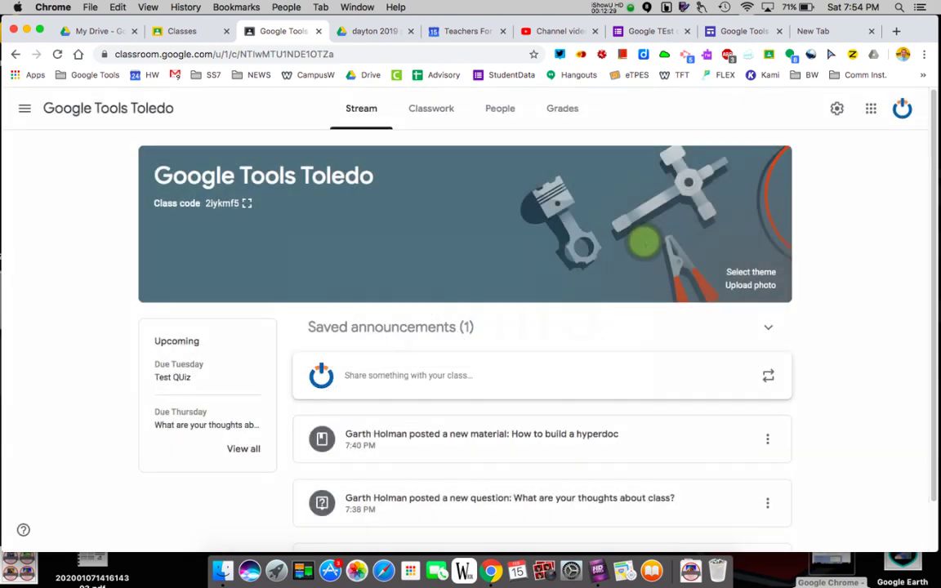
# Return to the class overview, view the form for joining a class by code and cancel it.
pyautogui.click(17, 55)
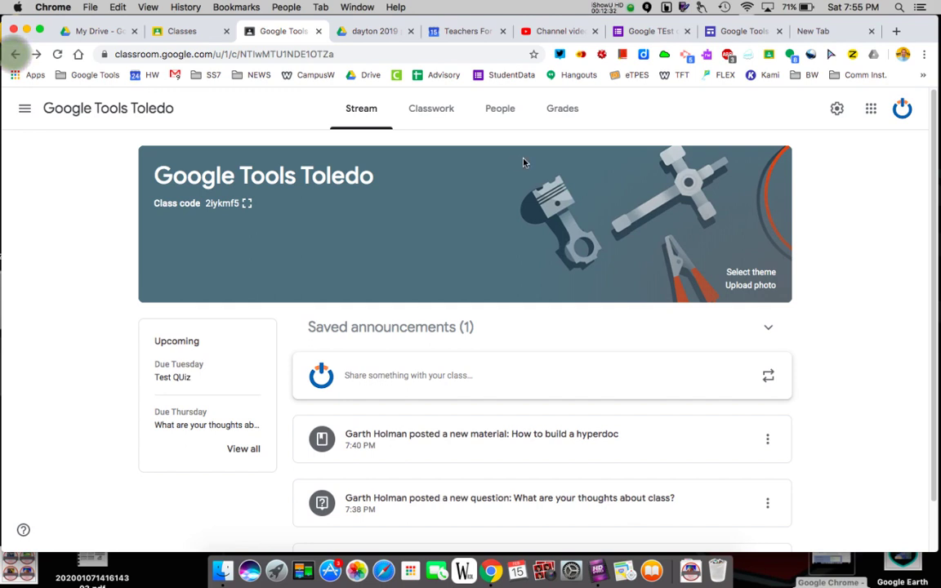
pyautogui.click(23, 112)
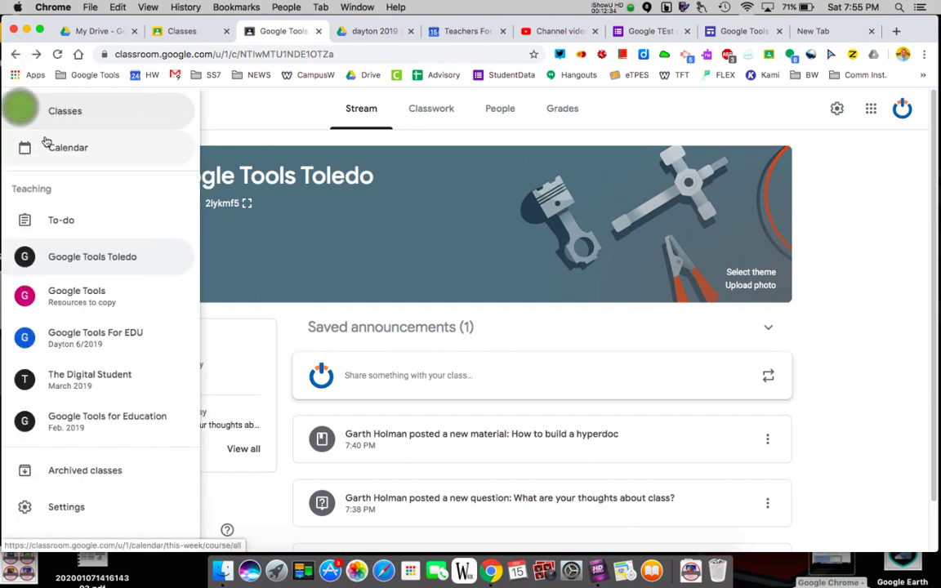
pyautogui.click(54, 117)
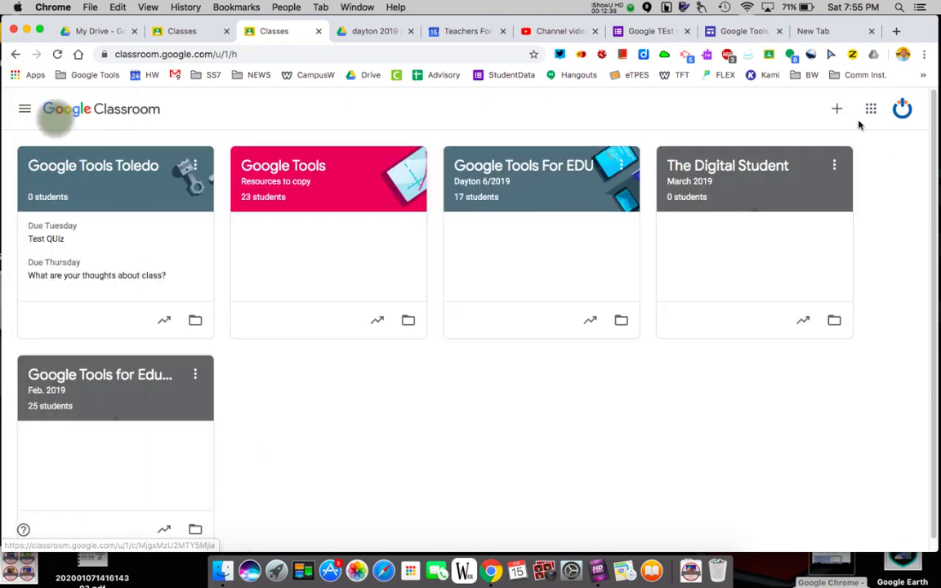
pyautogui.click(836, 108)
pyautogui.click(806, 135)
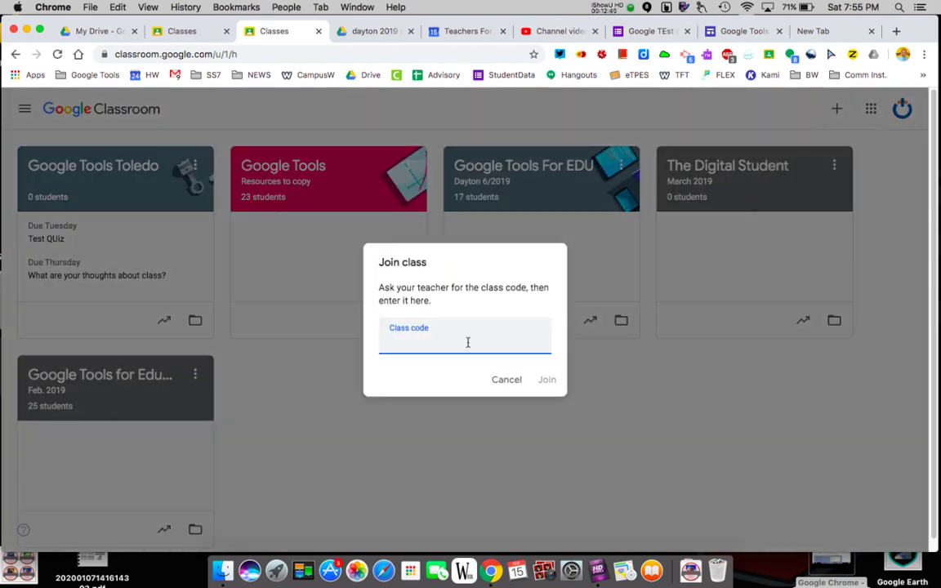
pyautogui.click(507, 380)
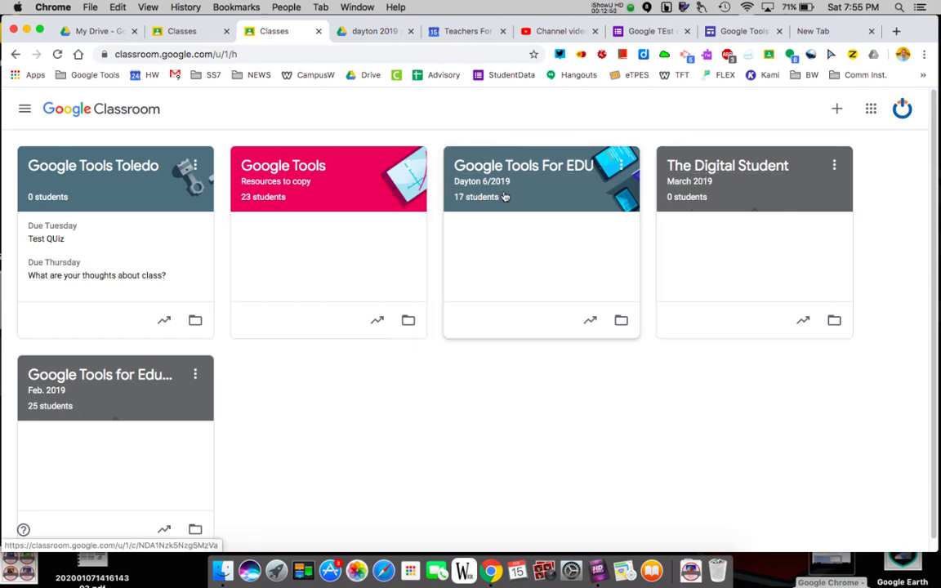
# View the Google Arts and Culture material in the Feb. 2019 Google Tools for Education class, and return to the class overview.
pyautogui.click(101, 382)
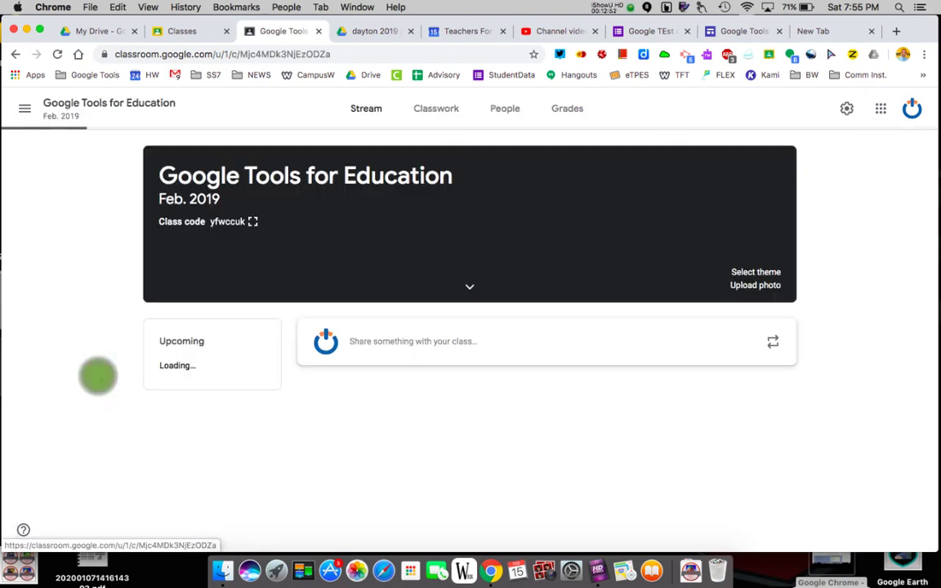
pyautogui.scroll(-15, 501, 396)
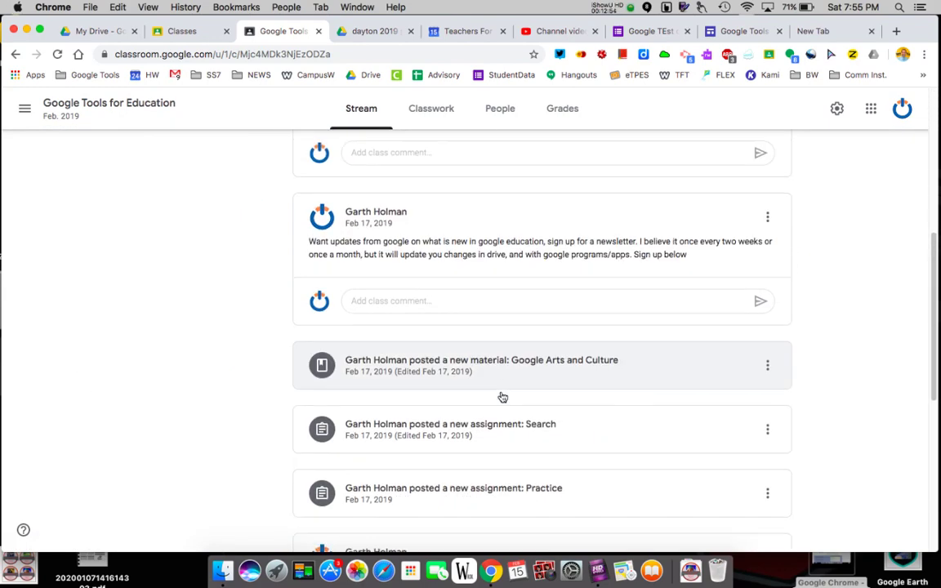
pyautogui.scroll(4, 501, 397)
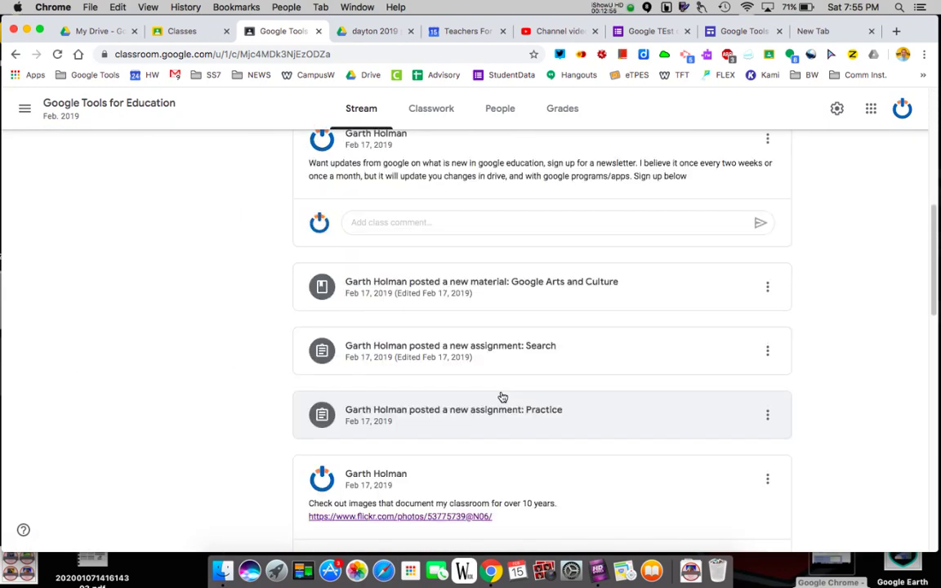
pyautogui.click(573, 279)
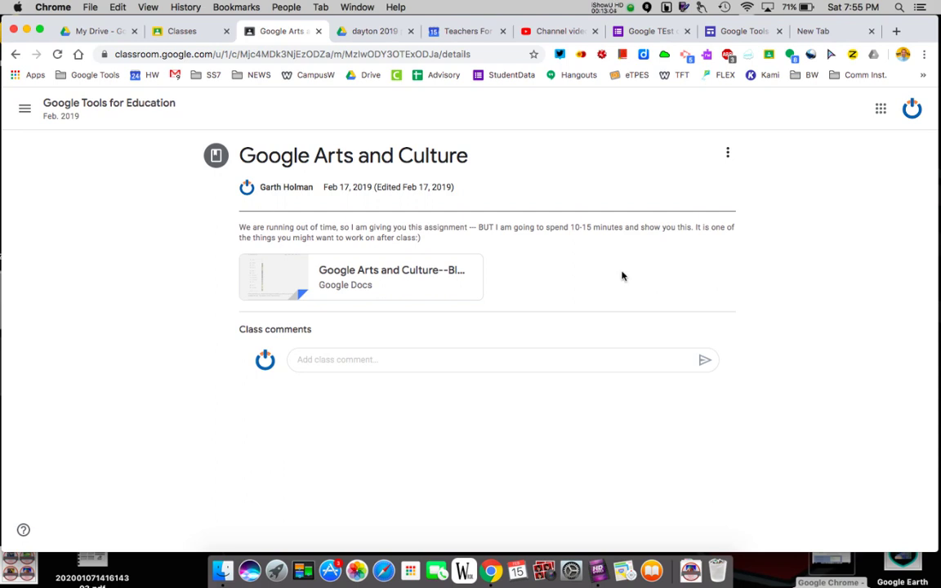
pyautogui.click(25, 107)
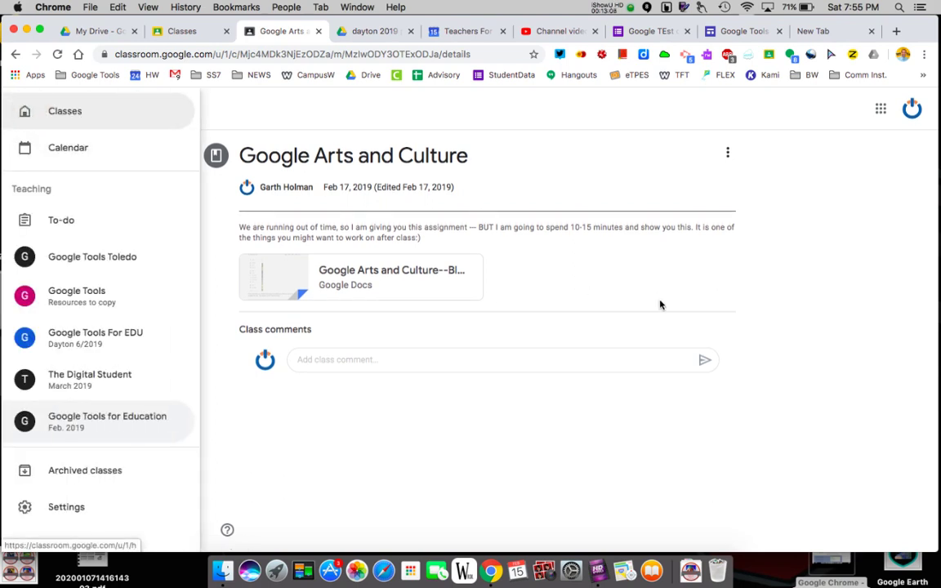
pyautogui.click(69, 110)
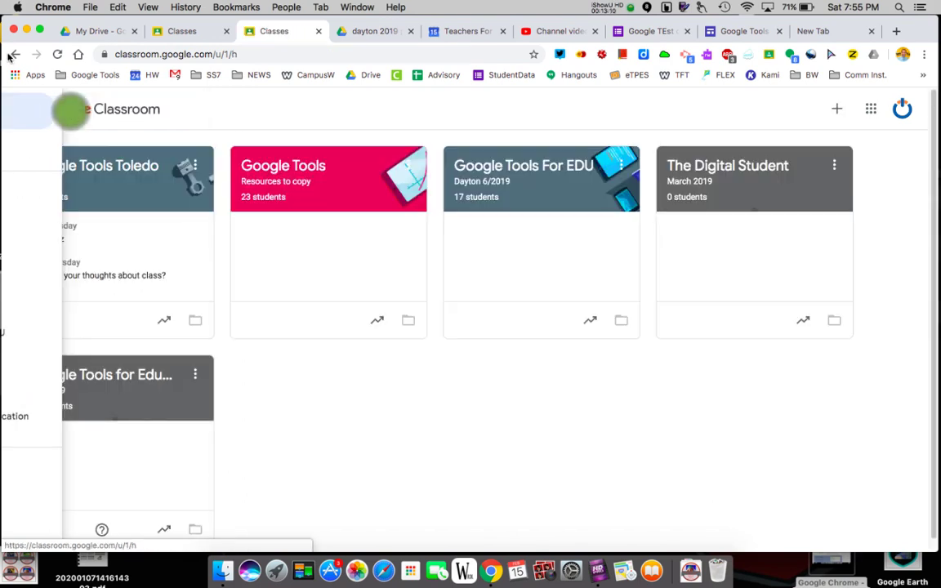
pyautogui.click(570, 449)
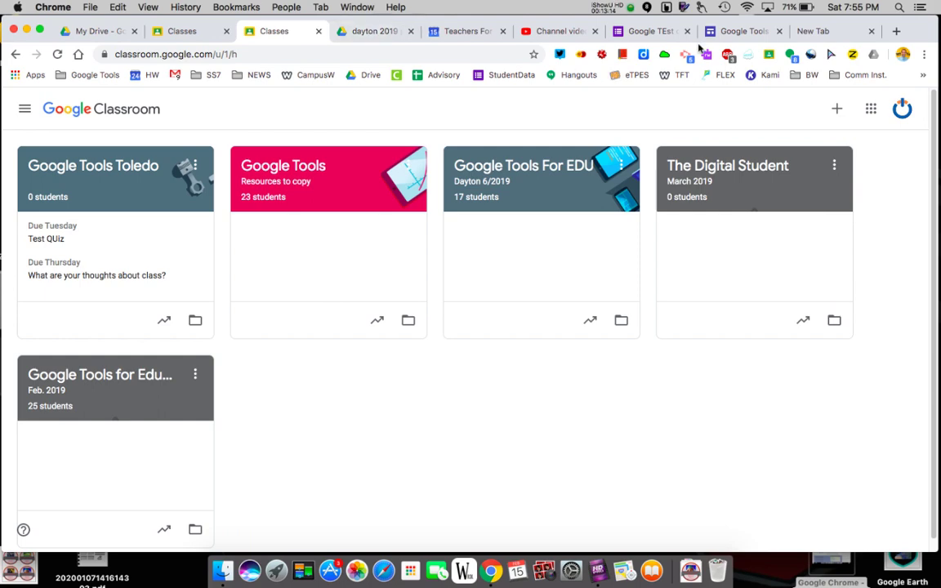
# Switch to the Google tools for Teachers site in Google Sites, view its Forms page and return to the Google Classroom overview.
pyautogui.click(740, 30)
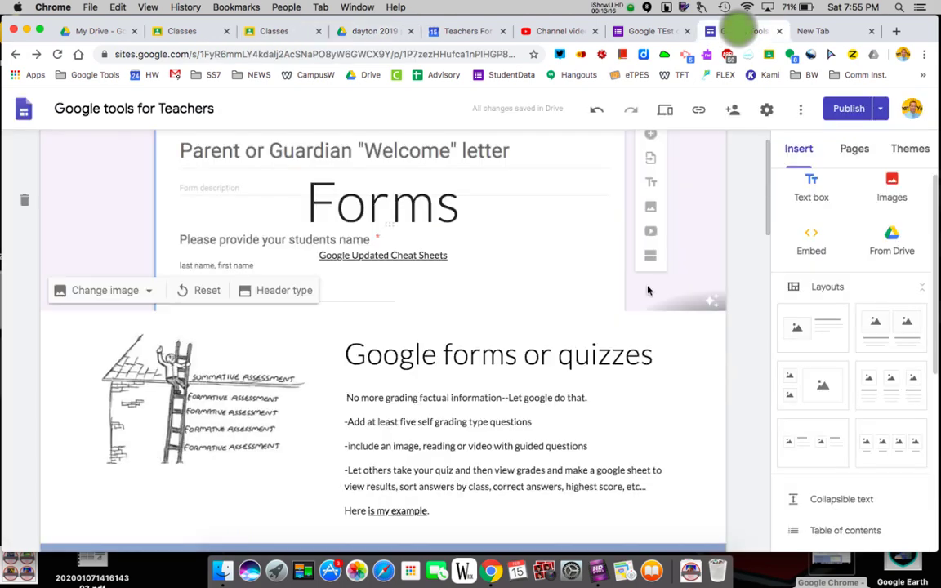
pyautogui.scroll(2, 740, 366)
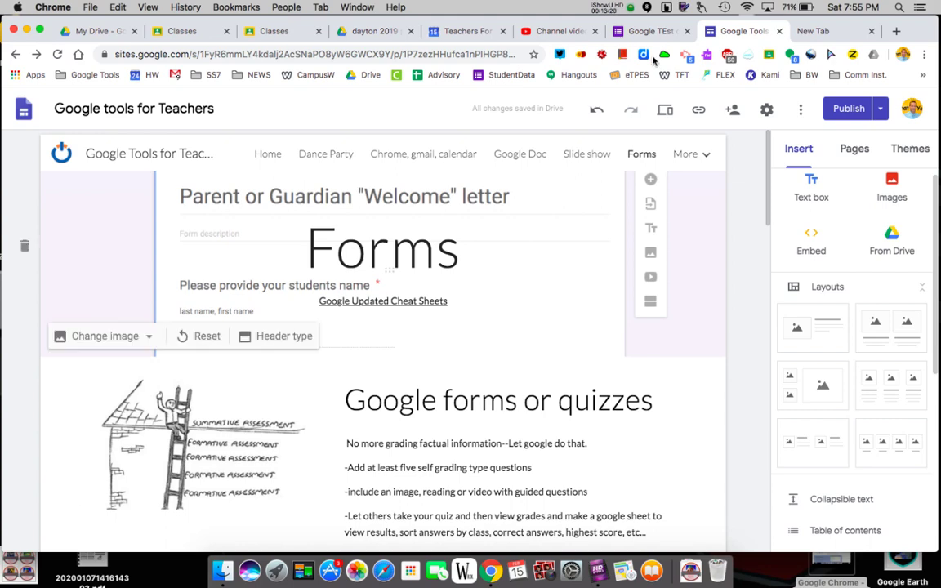
pyautogui.click(279, 31)
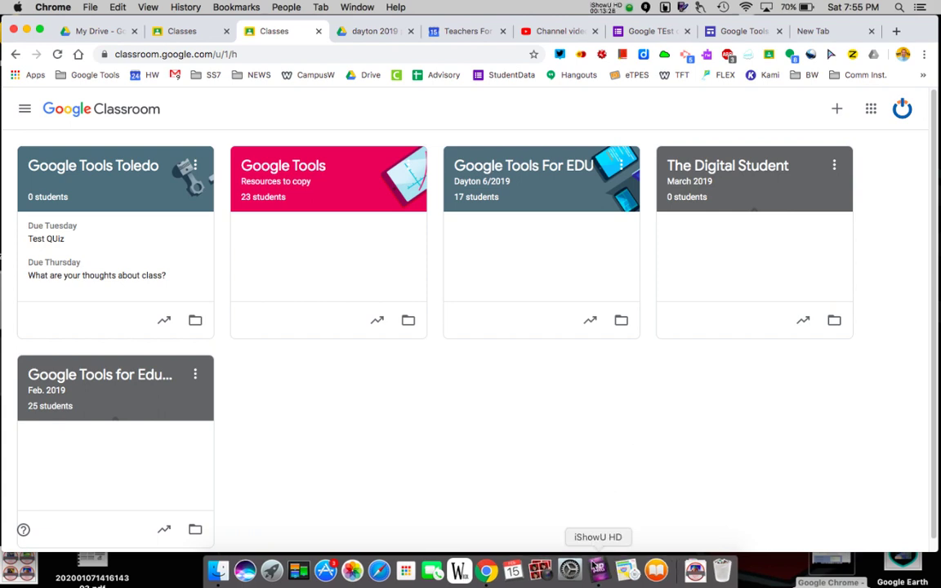
pyautogui.click(595, 569)
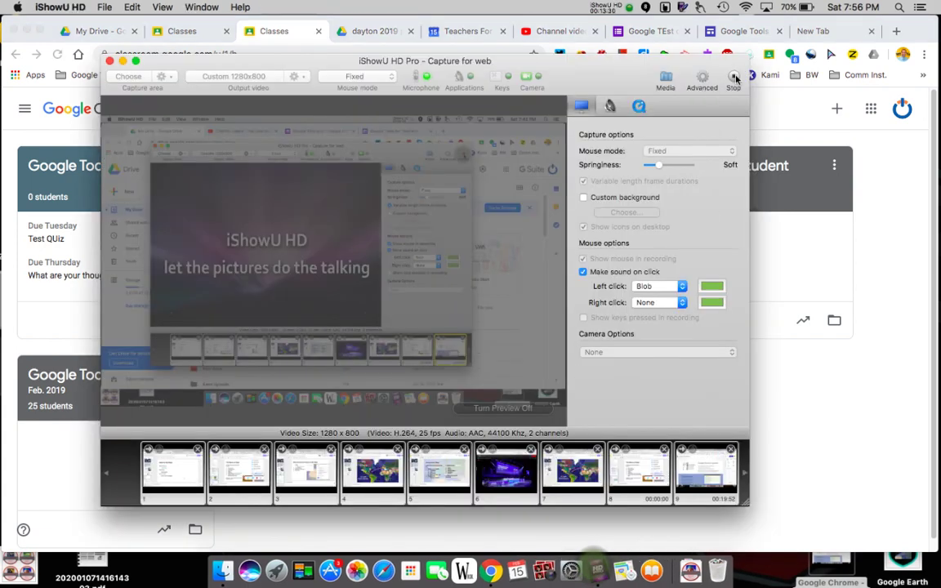